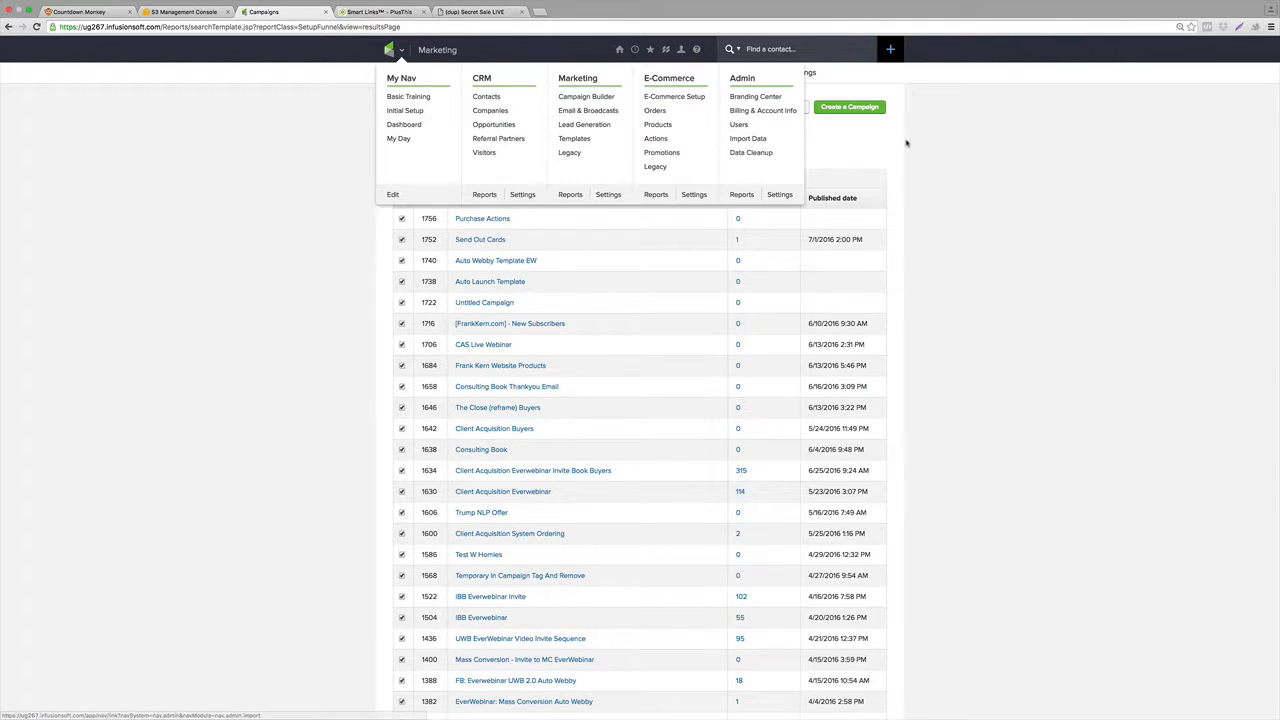
Create a new campaign named 4 Day Cash Machine 2.0 Template.
{"action": "left_click", "coordinate": [855, 108]}
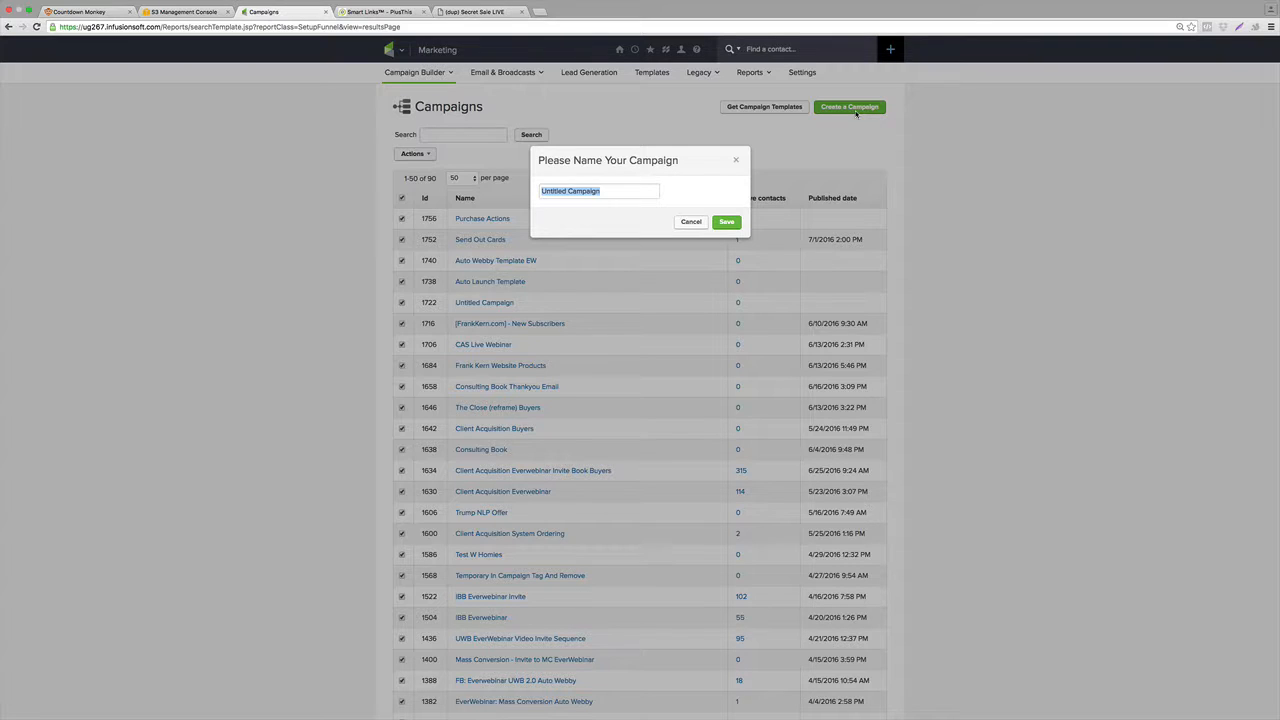
{"action": "type", "text": "4 Day Cash Machine 2.0 Template"}
{"action": "left_click", "coordinate": [728, 221]}
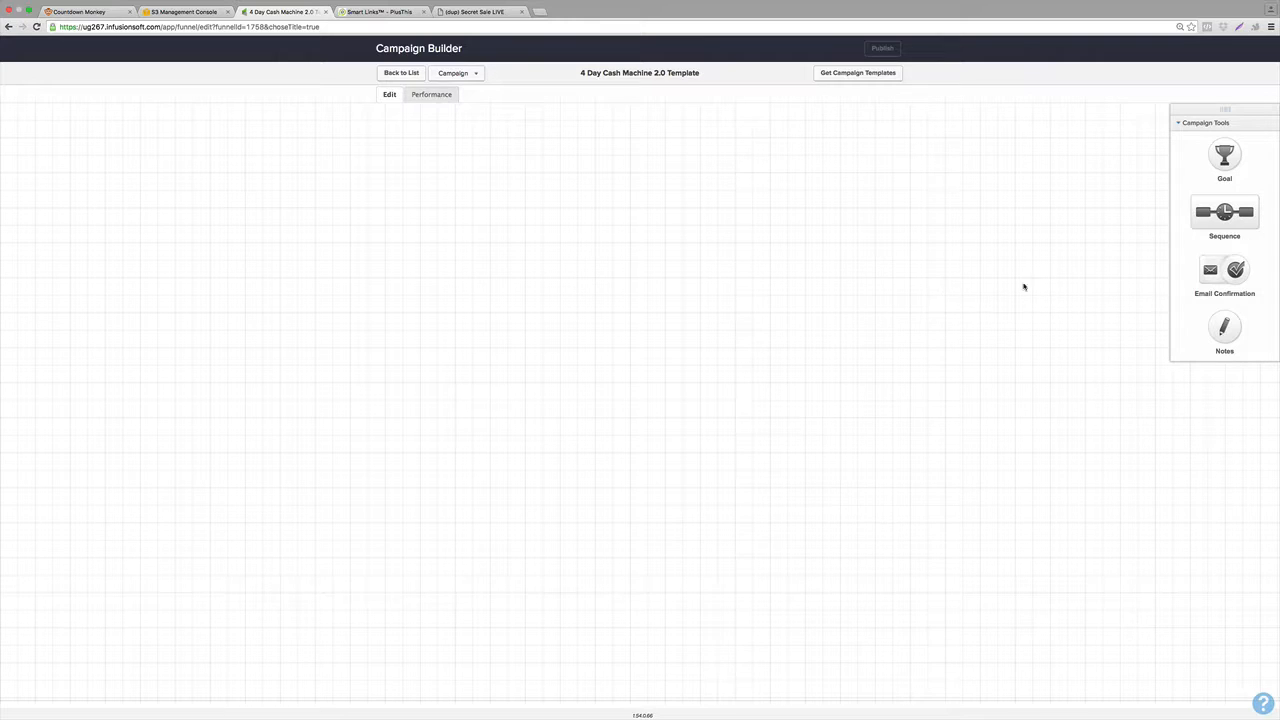
Add a sequence to the canvas and name it Click Sequence.
{"action": "left_click_drag", "start_coordinate": [1188, 214], "coordinate": [228, 215]}
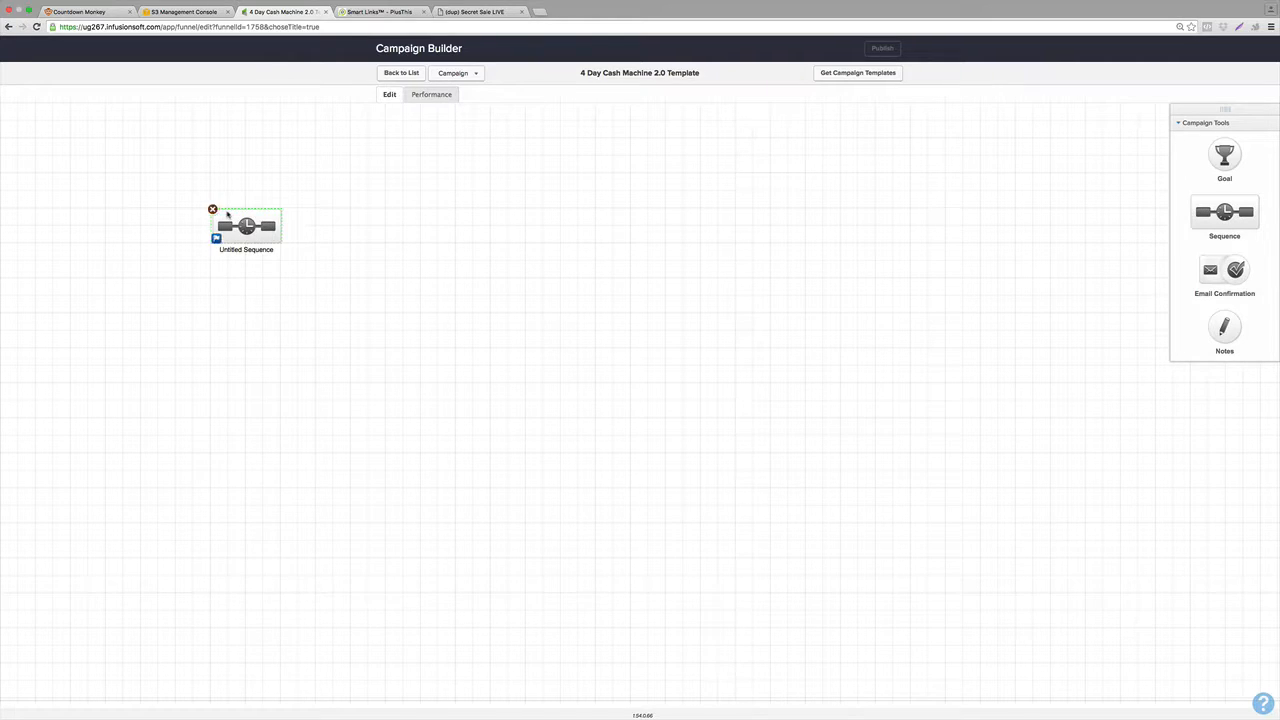
{"action": "left_click", "coordinate": [239, 249]}
{"action": "type", "text": "Click Sequence"}
{"action": "left_click", "coordinate": [340, 387]}
Add a Clicks a Link goal named Clicks Link after Click Sequence and connect the sequence to it.
{"action": "left_click_drag", "start_coordinate": [1222, 152], "coordinate": [337, 219]}
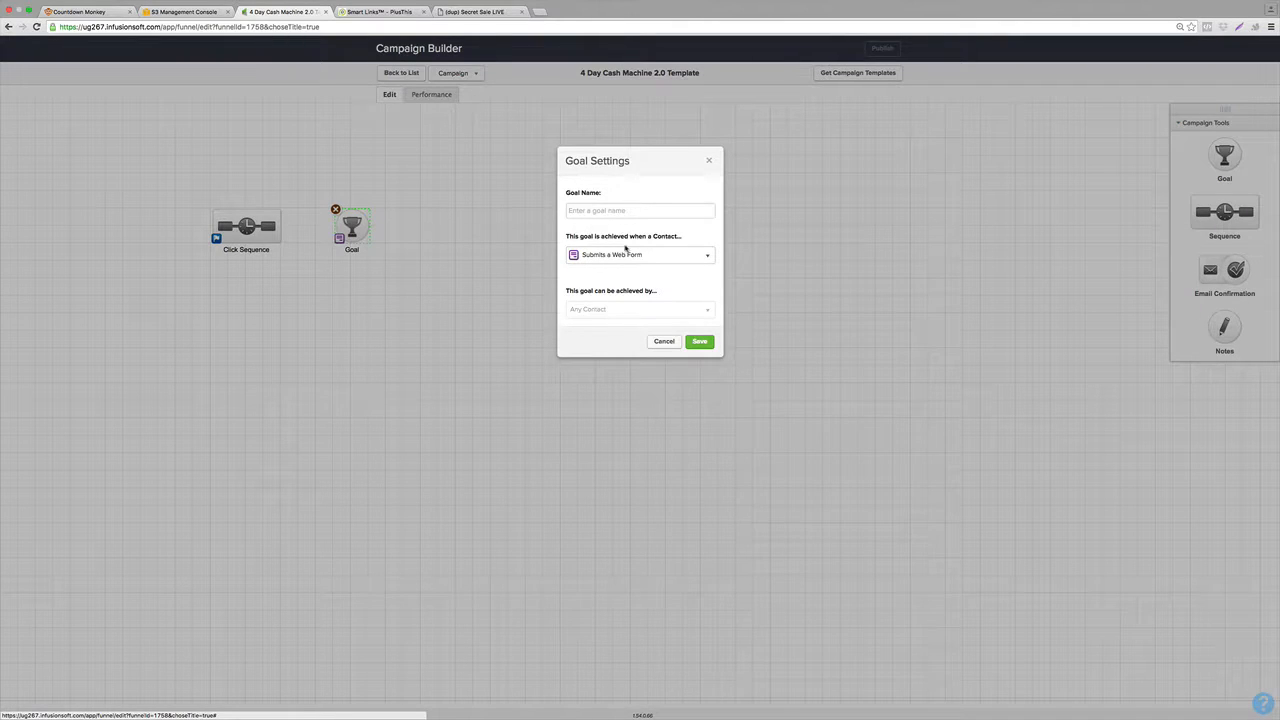
{"action": "left_click", "coordinate": [637, 257]}
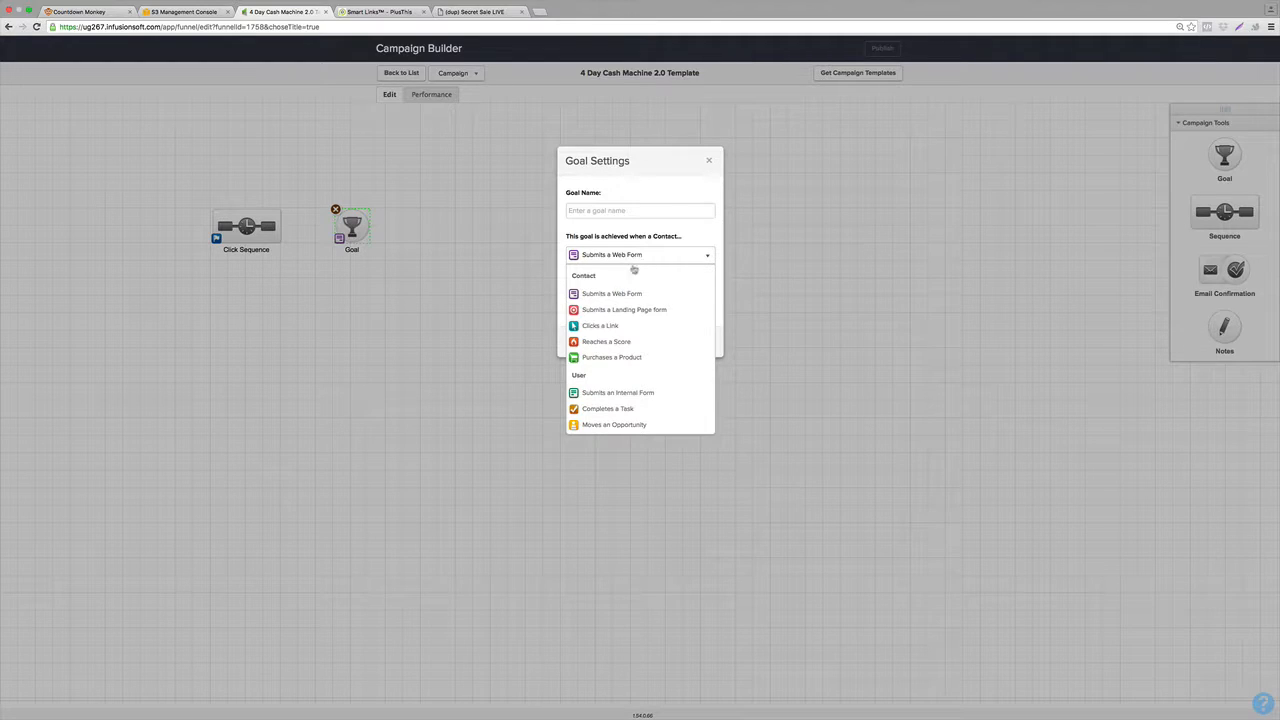
{"action": "left_click", "coordinate": [599, 326]}
{"action": "left_click", "coordinate": [593, 210]}
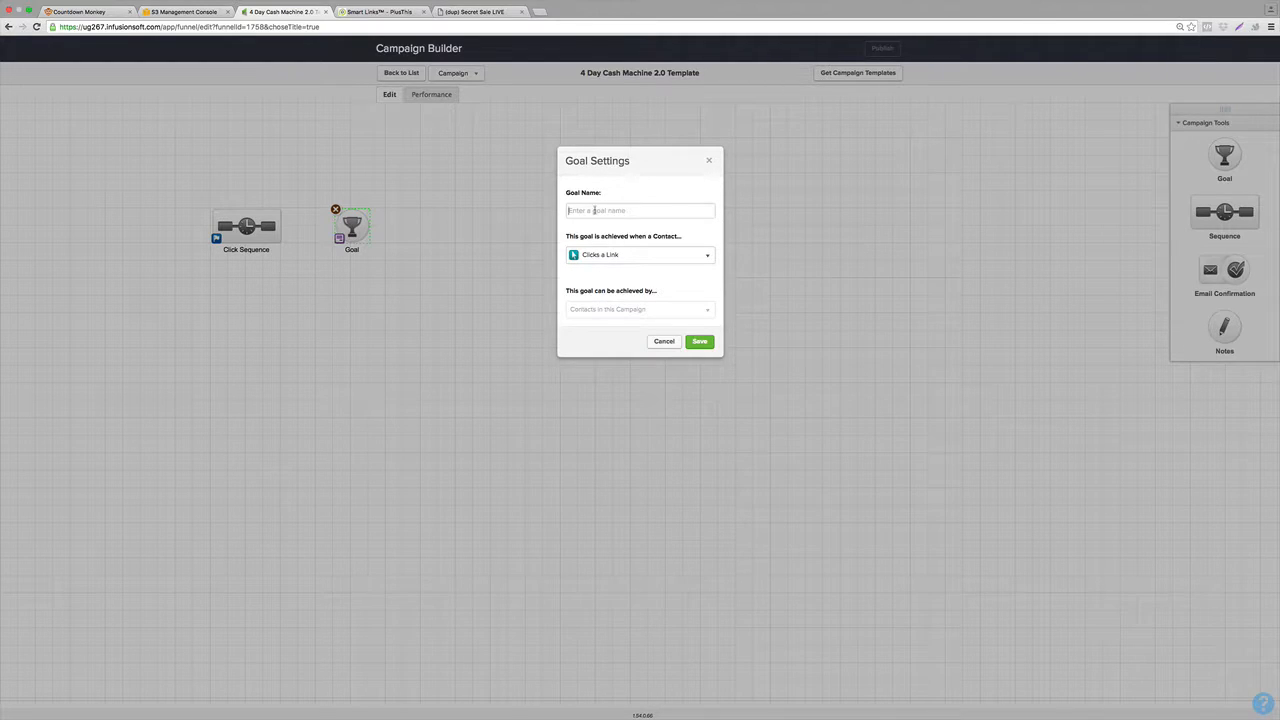
{"action": "type", "text": "Clicks Link"}
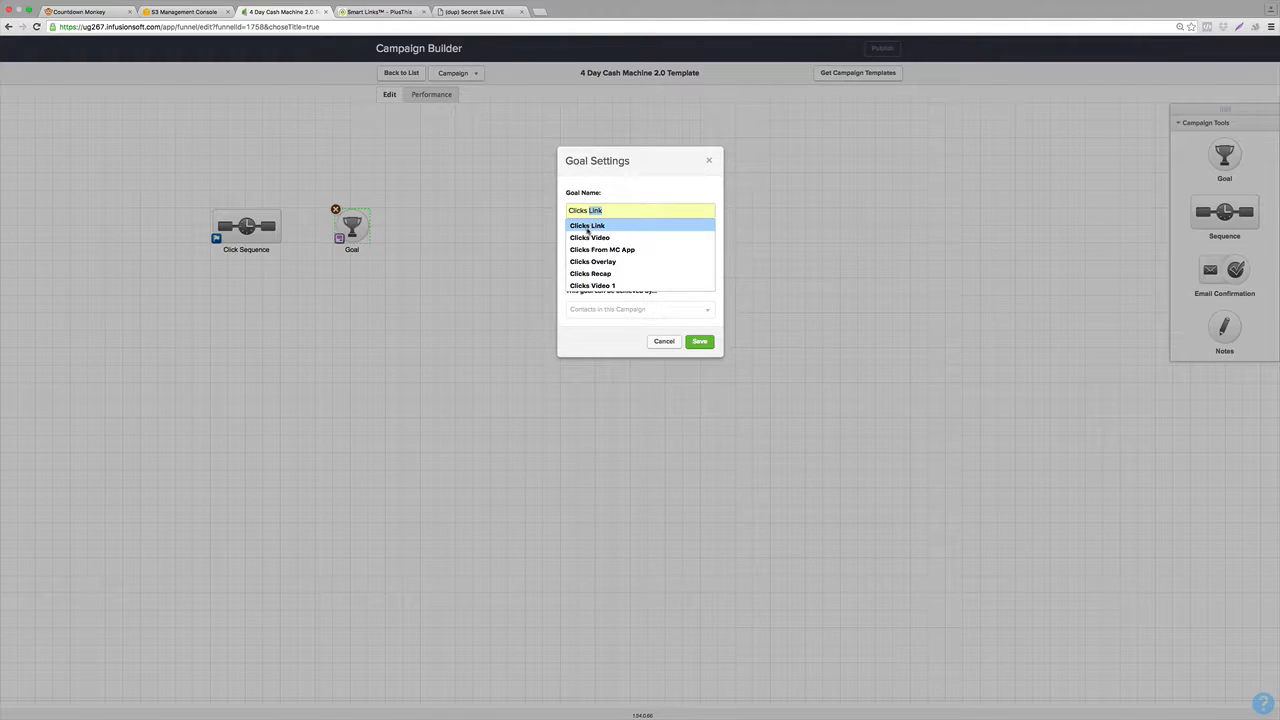
{"action": "left_click", "coordinate": [588, 226]}
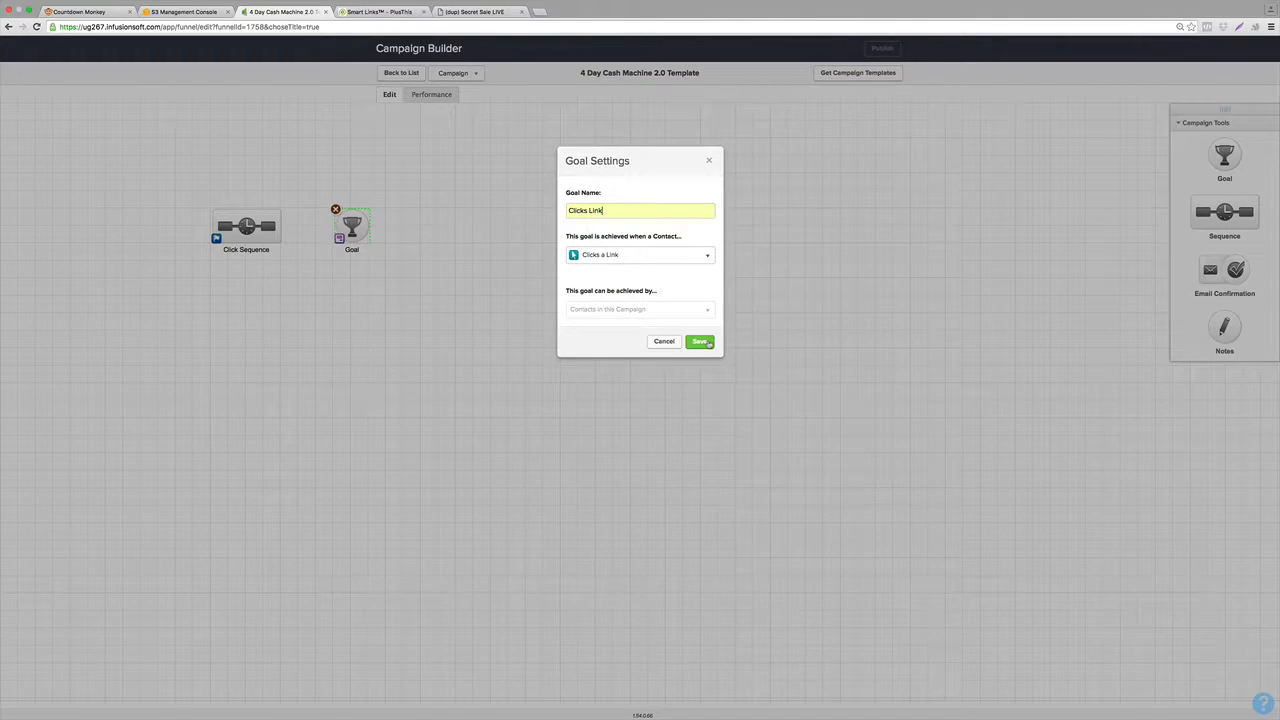
{"action": "left_click", "coordinate": [700, 342]}
{"action": "mouse_move", "coordinate": [284, 226]}
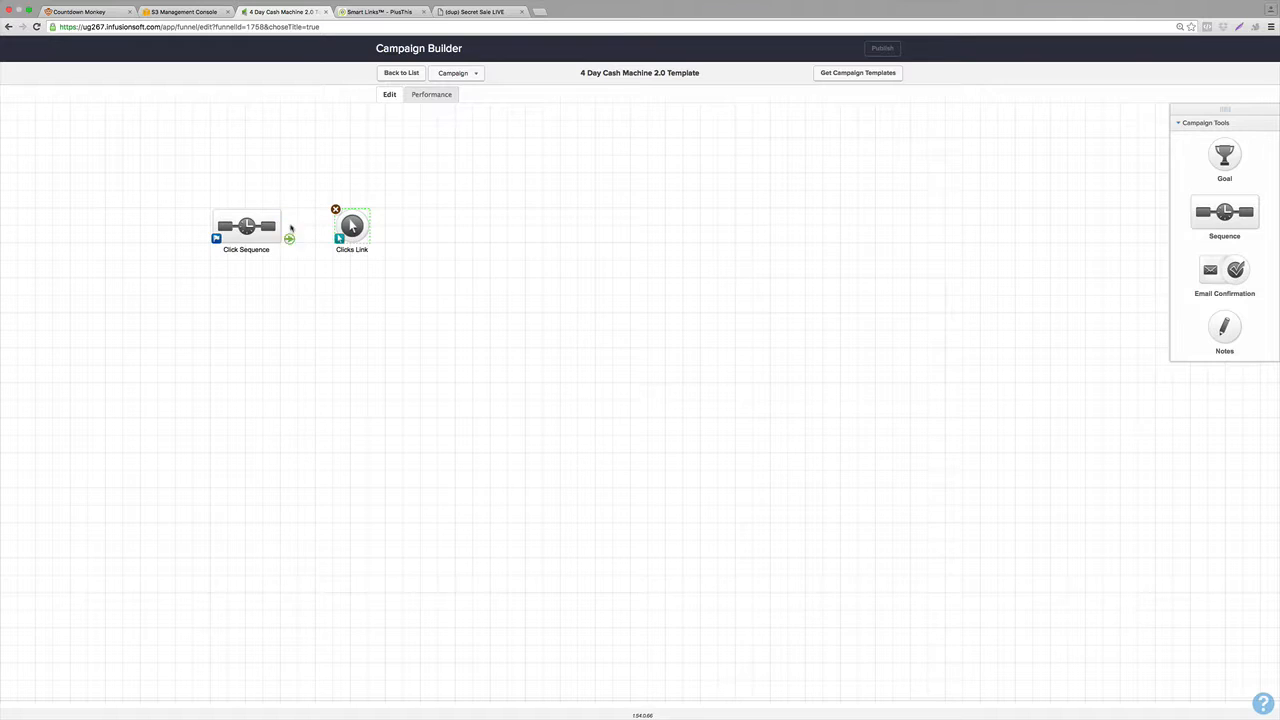
{"action": "left_click_drag", "start_coordinate": [289, 238], "coordinate": [352, 226]}
Add a sequence after the Clicks Link goal and name it Countdown Sequence.
{"action": "left_click_drag", "start_coordinate": [1210, 208], "coordinate": [437, 226]}
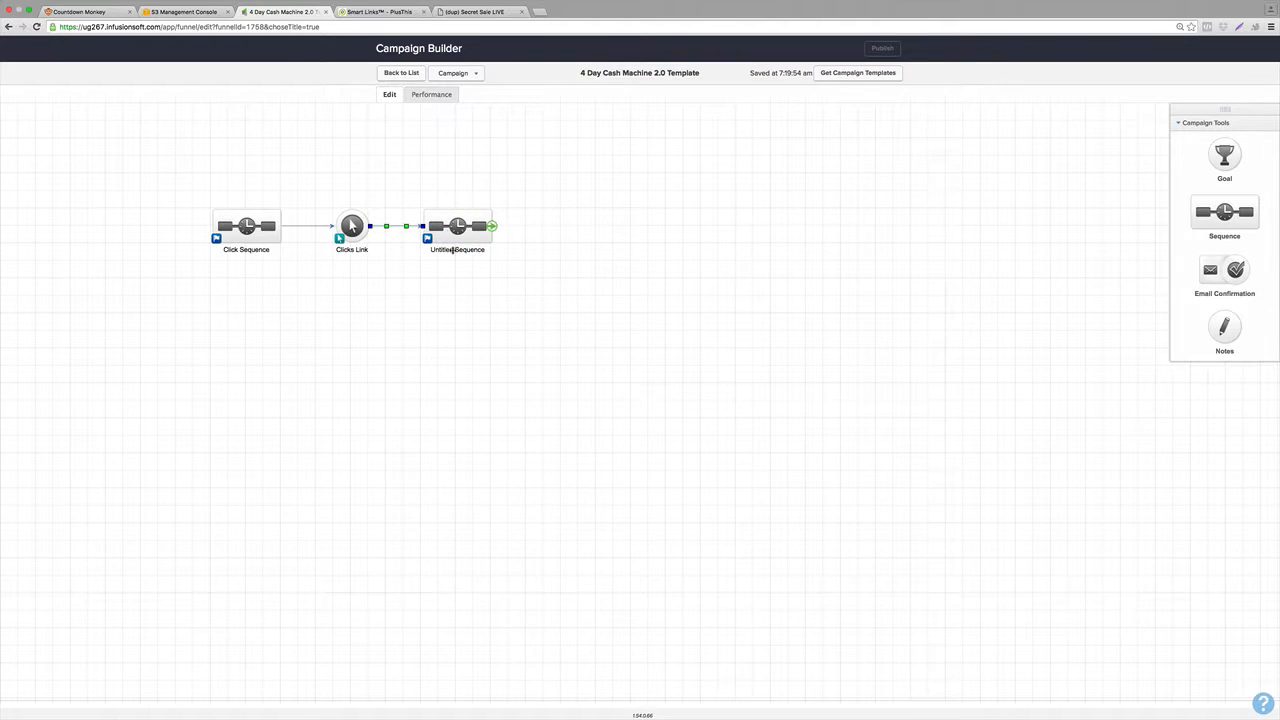
{"action": "left_click", "coordinate": [453, 250]}
{"action": "type", "text": "Co"}
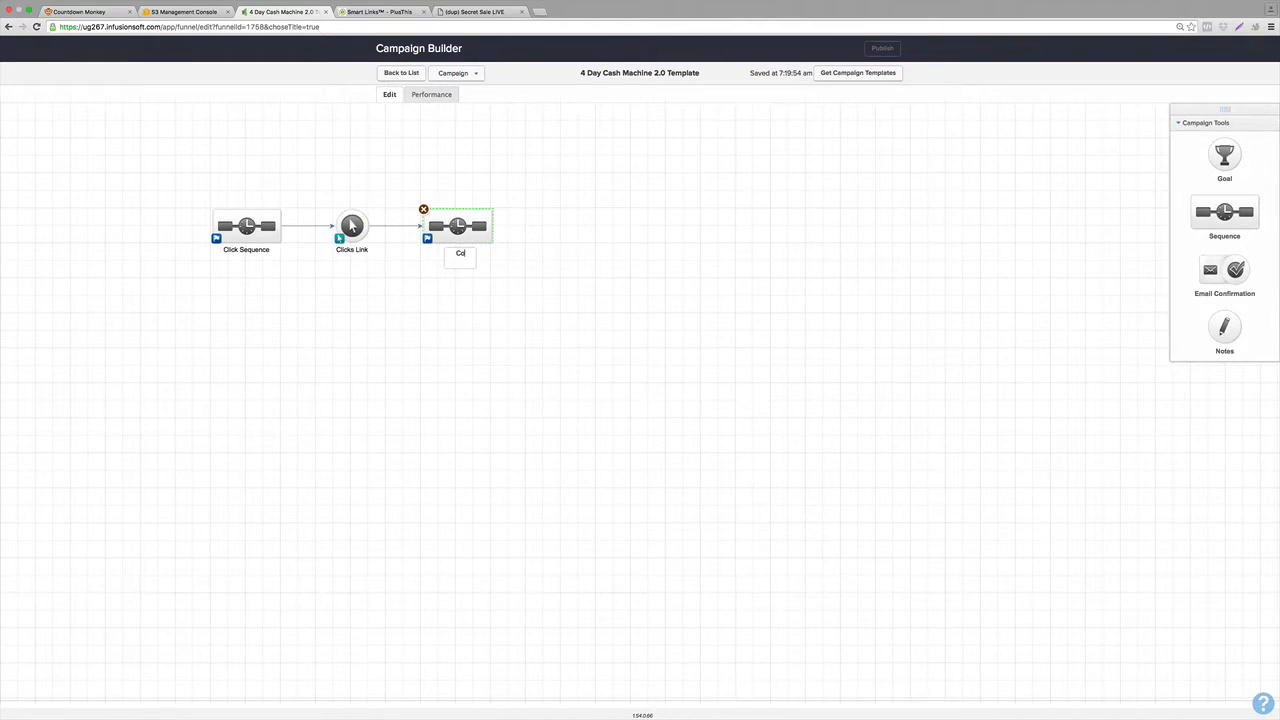
{"action": "type", "text": "untdown Sequence"}
{"action": "left_click", "coordinate": [497, 310]}
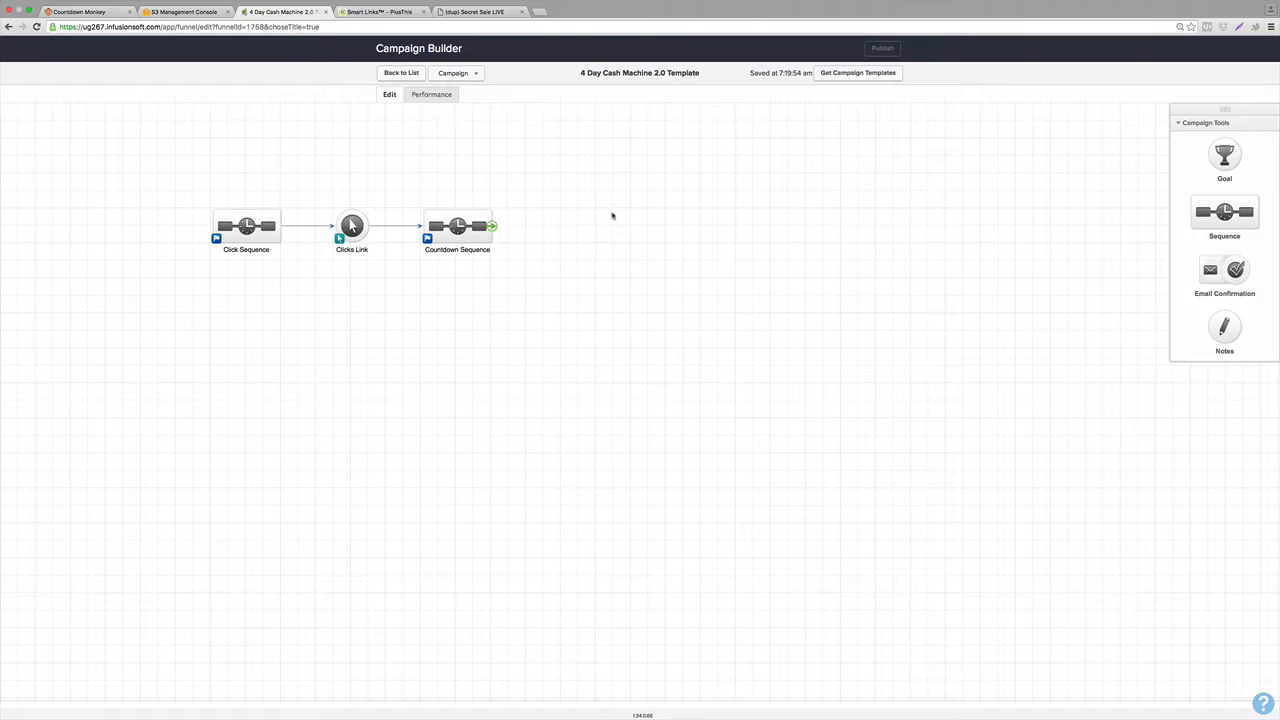
Add a Purchases a Product goal named Buys and connect Countdown Sequence to it.
{"action": "left_click_drag", "start_coordinate": [1224, 155], "coordinate": [550, 228]}
{"action": "left_click", "coordinate": [654, 257]}
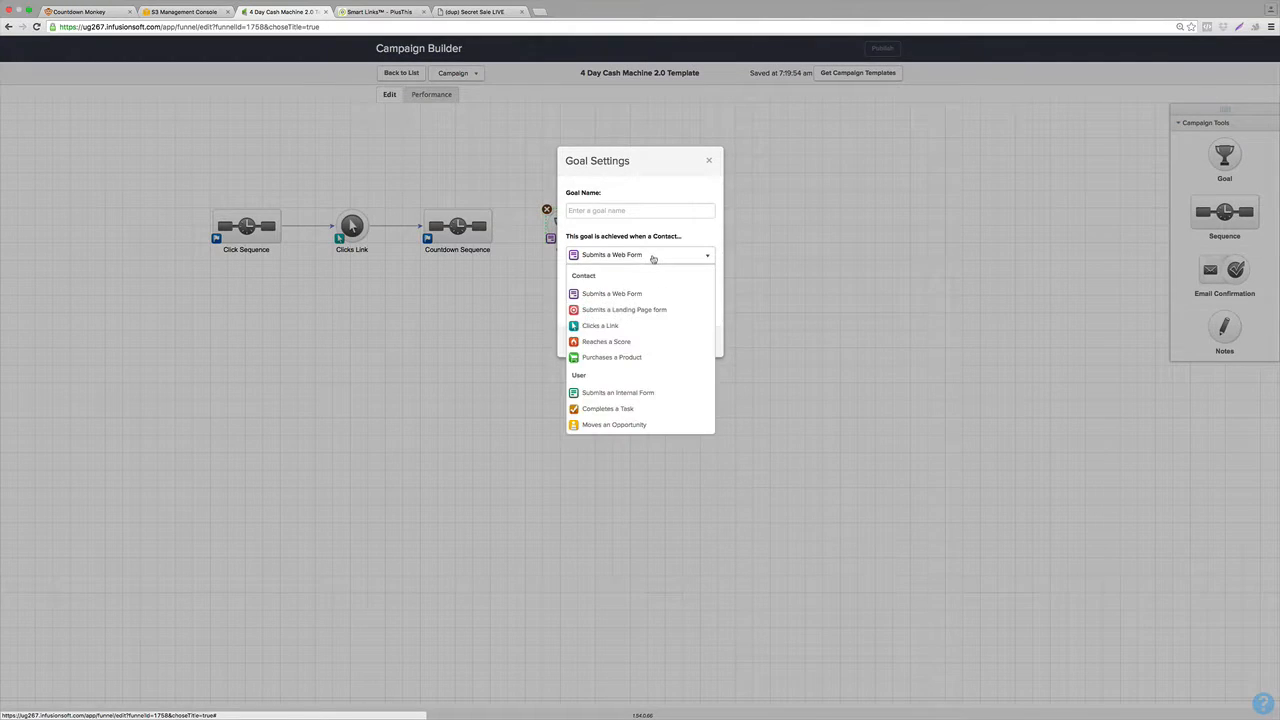
{"action": "left_click", "coordinate": [607, 357]}
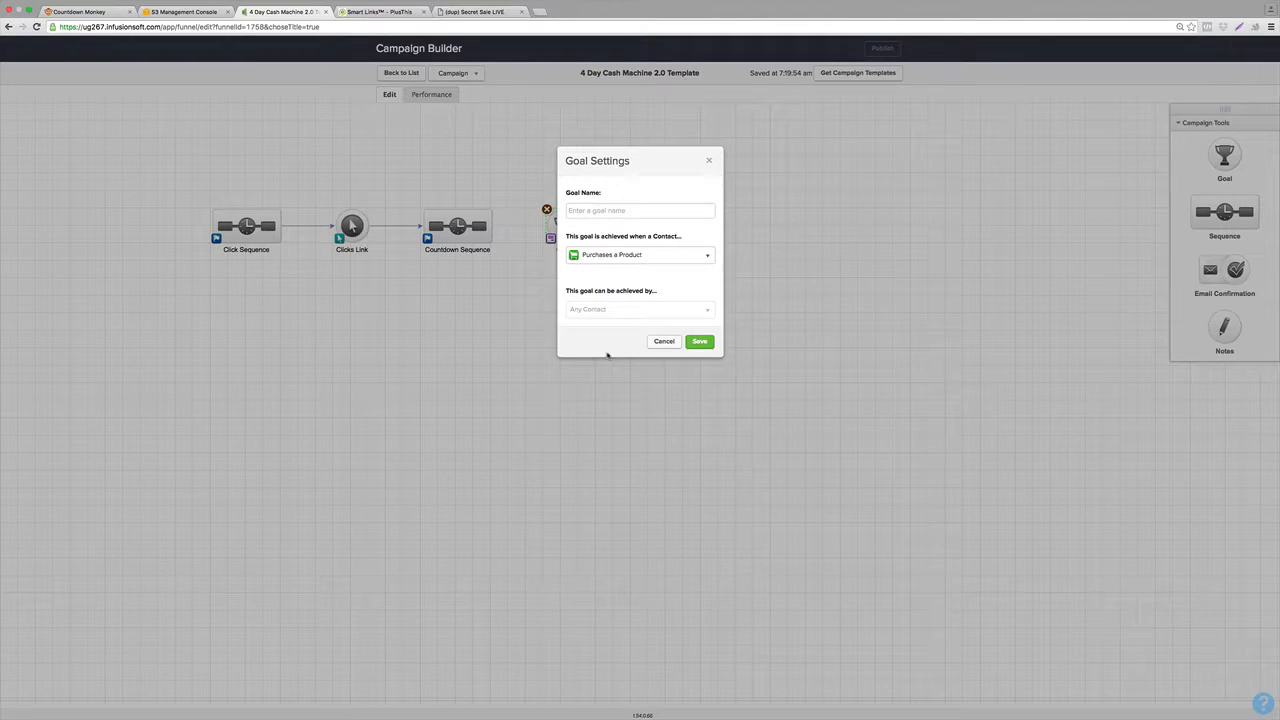
{"action": "left_click", "coordinate": [603, 210]}
{"action": "type", "text": "Buys"}
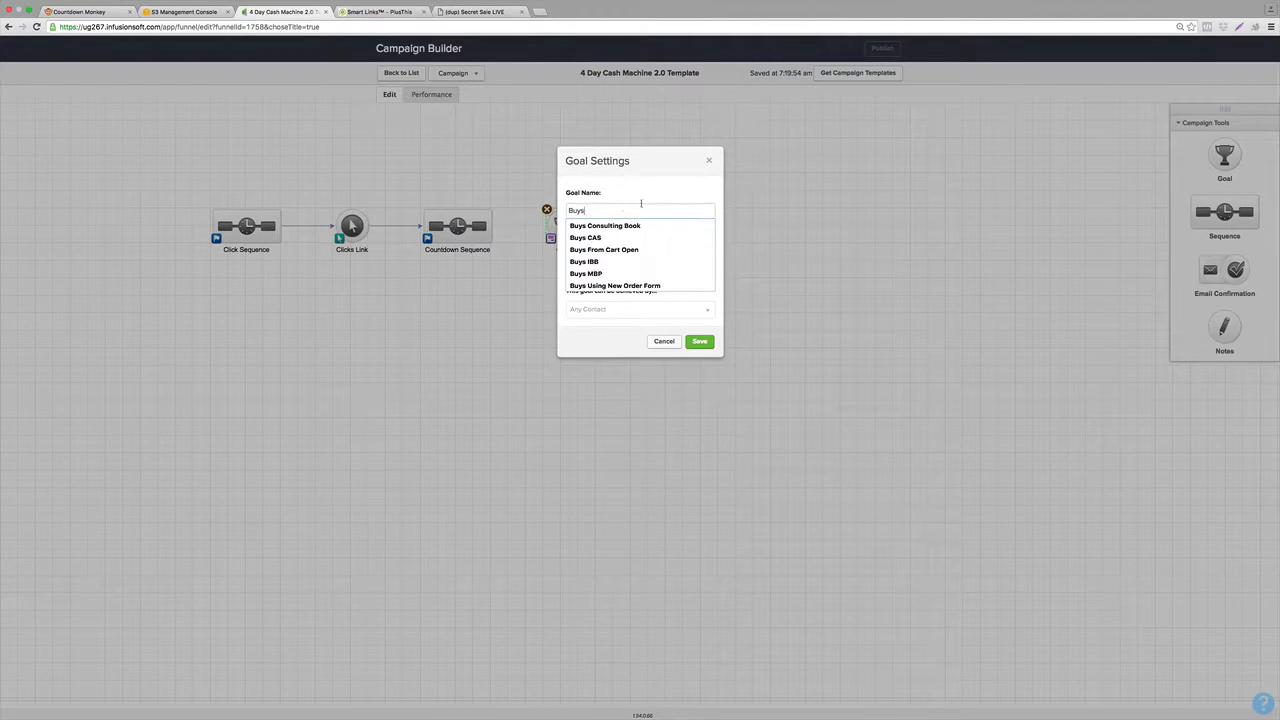
{"action": "left_click", "coordinate": [701, 344]}
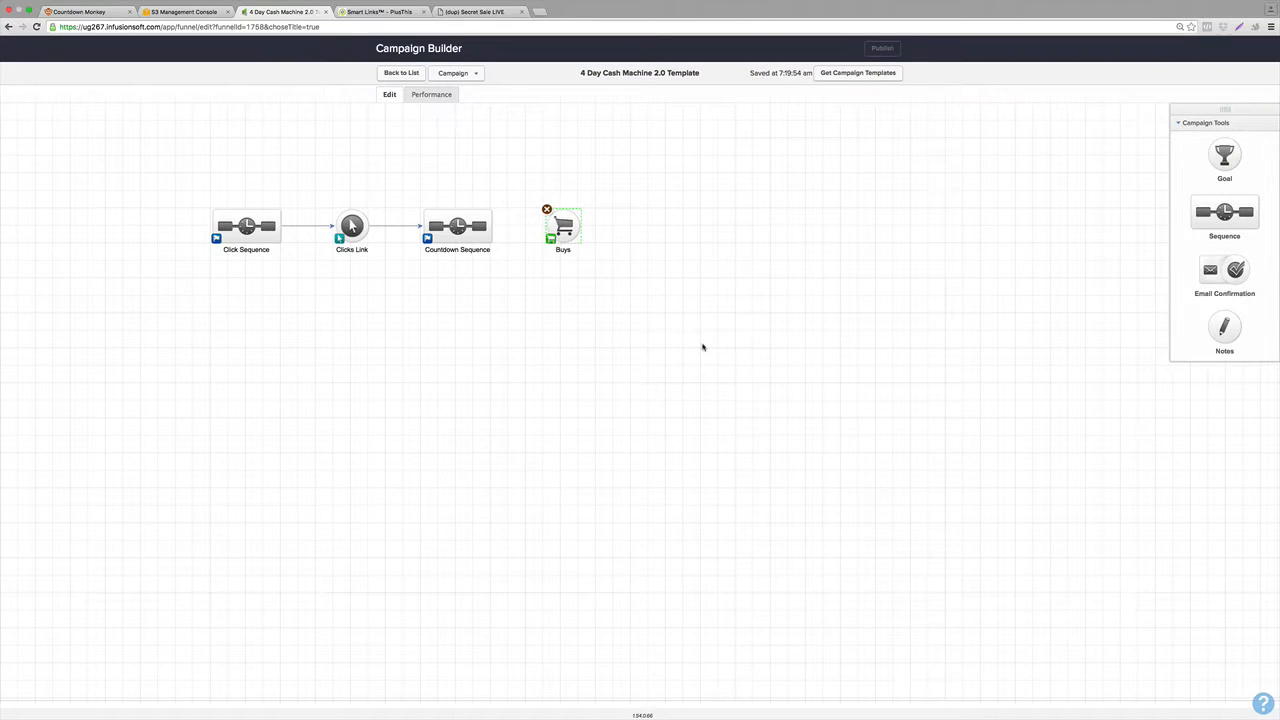
{"action": "left_click_drag", "start_coordinate": [494, 228], "coordinate": [557, 238]}
Add a sequence branching from Click Sequence and name it Exit Did Not Click.
{"action": "left_click_drag", "start_coordinate": [1224, 212], "coordinate": [325, 313]}
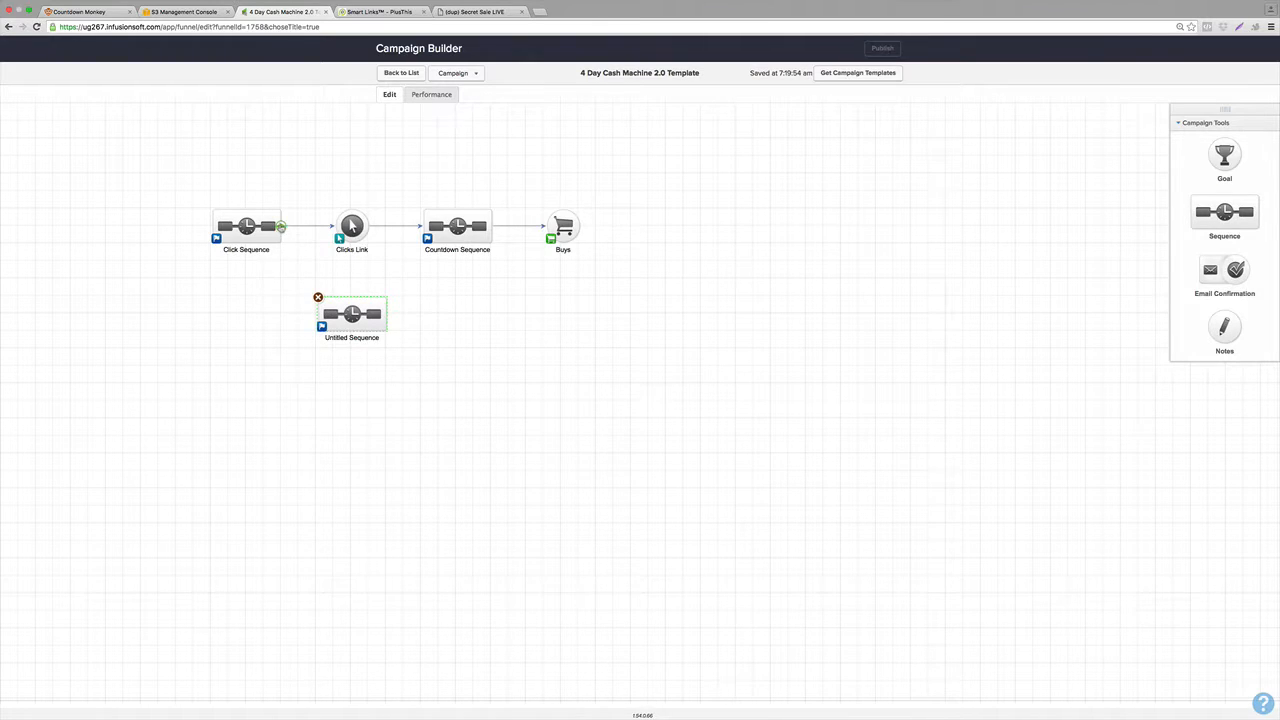
{"action": "left_click_drag", "start_coordinate": [285, 240], "coordinate": [342, 334]}
{"action": "left_click", "coordinate": [342, 338]}
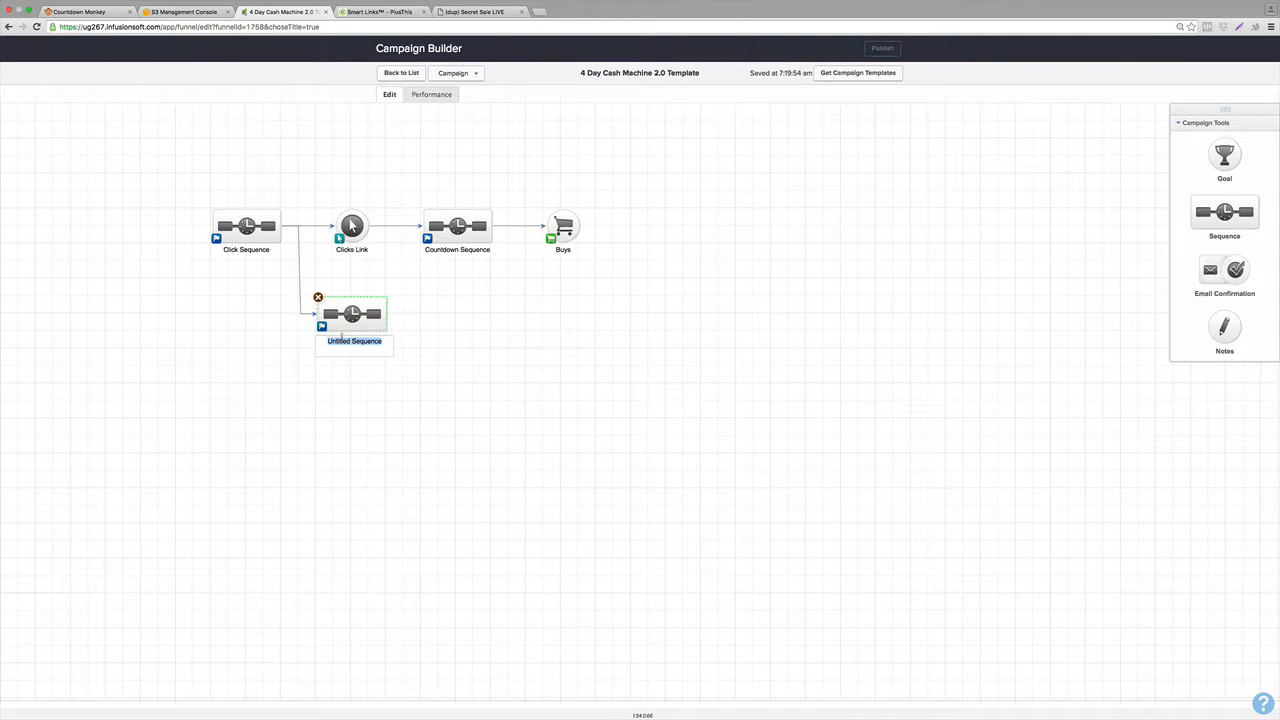
{"action": "key", "text": "BackSpace"}
{"action": "type", "text": "Exit Did Not Click"}
{"action": "left_click", "coordinate": [360, 419]}
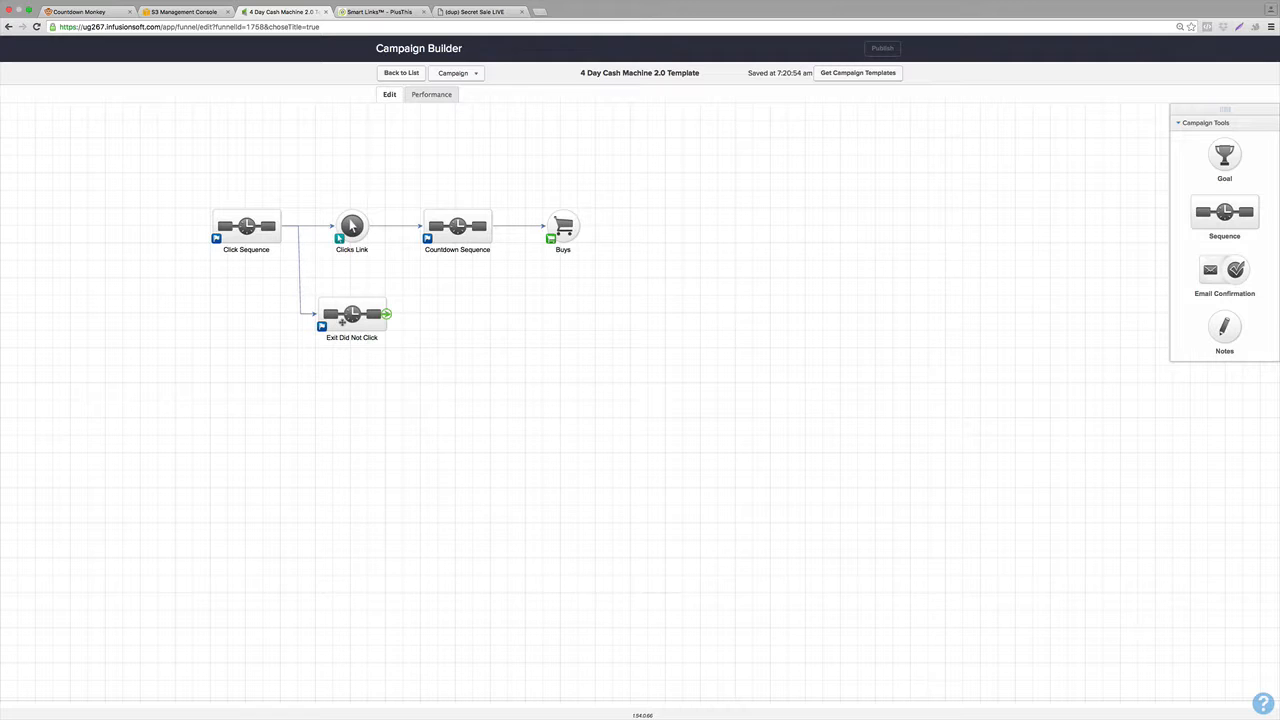
Add a sequence branching from Countdown Sequence and name it Exit Did Not Buy.
{"action": "left_click_drag", "start_coordinate": [1233, 216], "coordinate": [520, 311]}
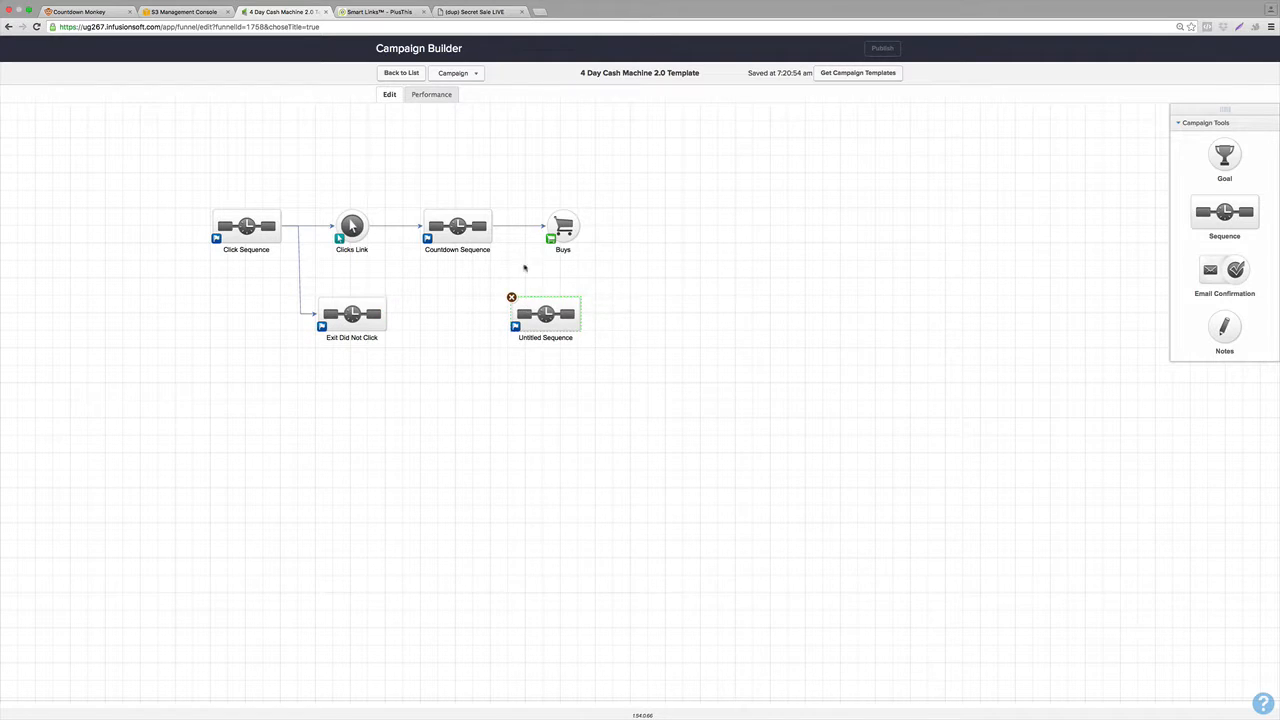
{"action": "left_click_drag", "start_coordinate": [490, 228], "coordinate": [559, 308]}
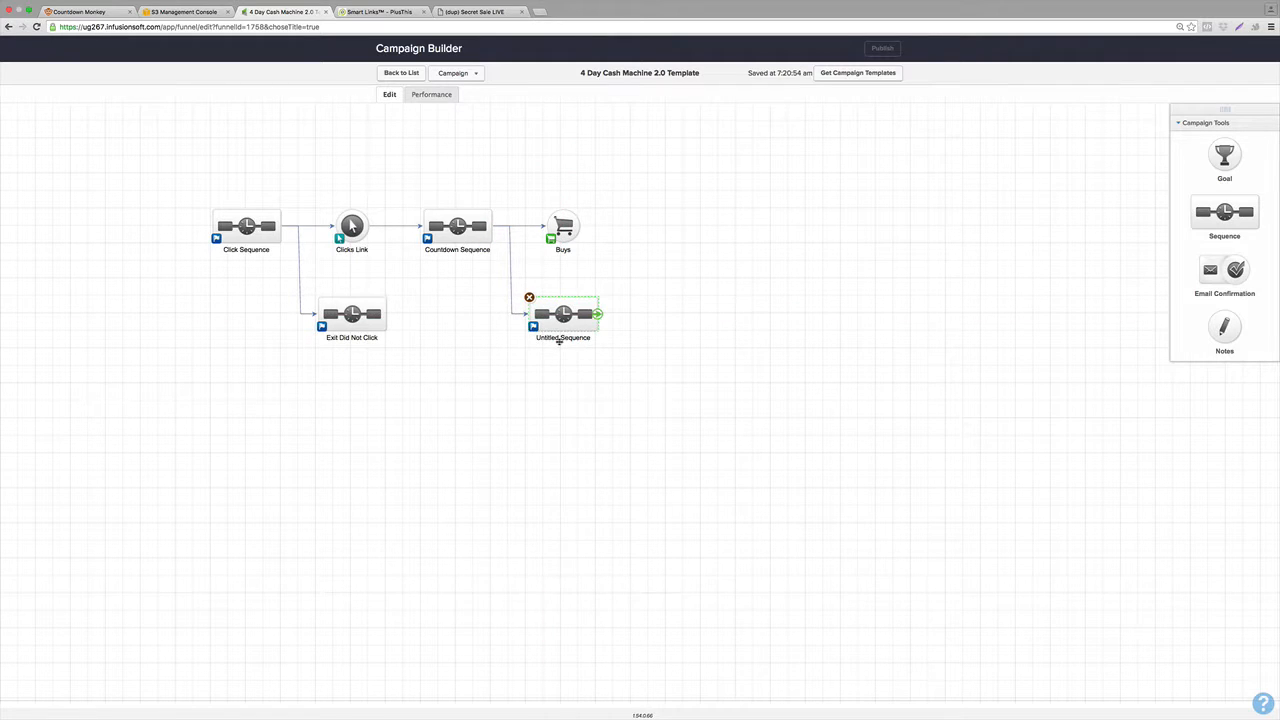
{"action": "left_click", "coordinate": [558, 339]}
{"action": "type", "text": "Exit Did Not Buy"}
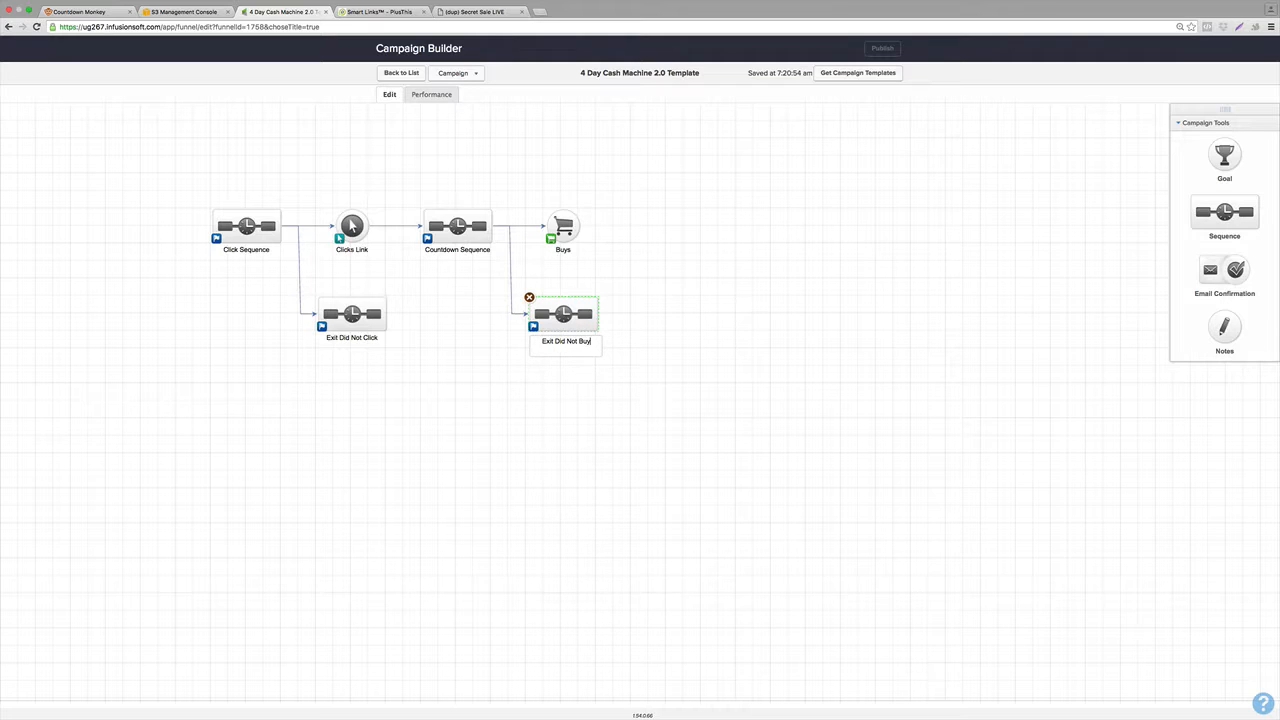
{"action": "left_click", "coordinate": [641, 550]}
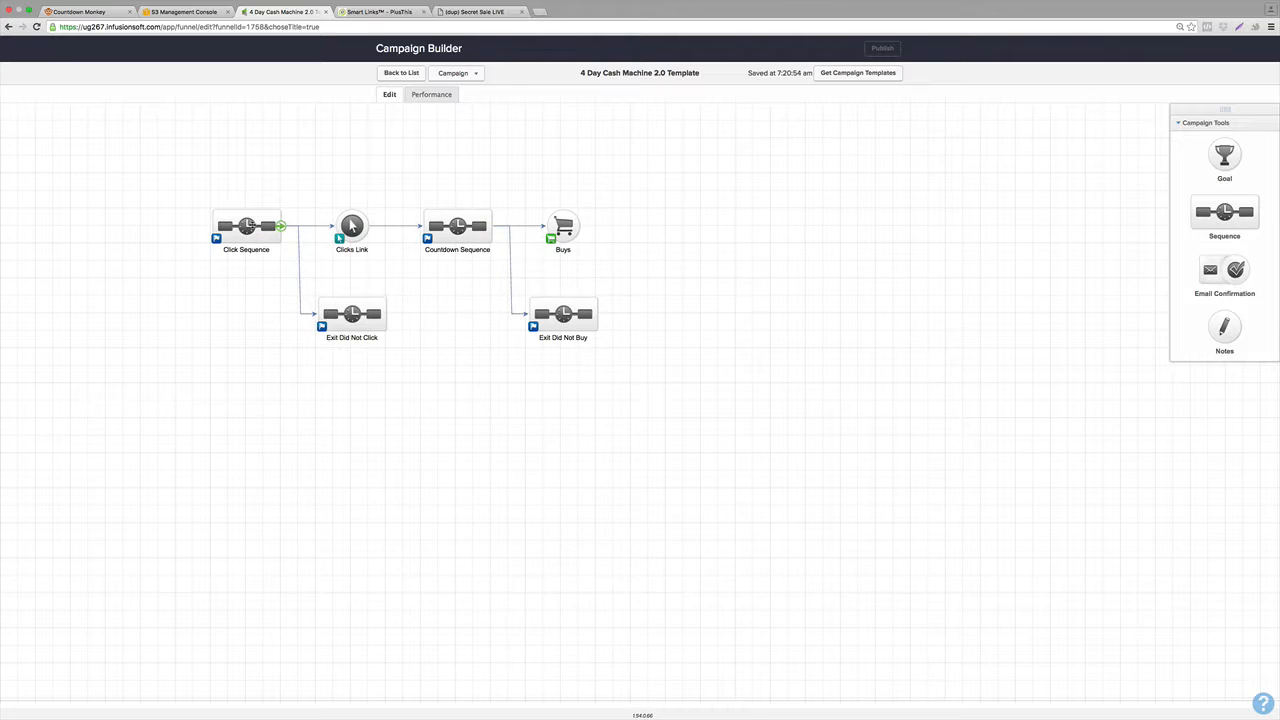
Open Click Sequence for editing and add an email after its Start.
{"action": "double_click", "coordinate": [245, 228]}
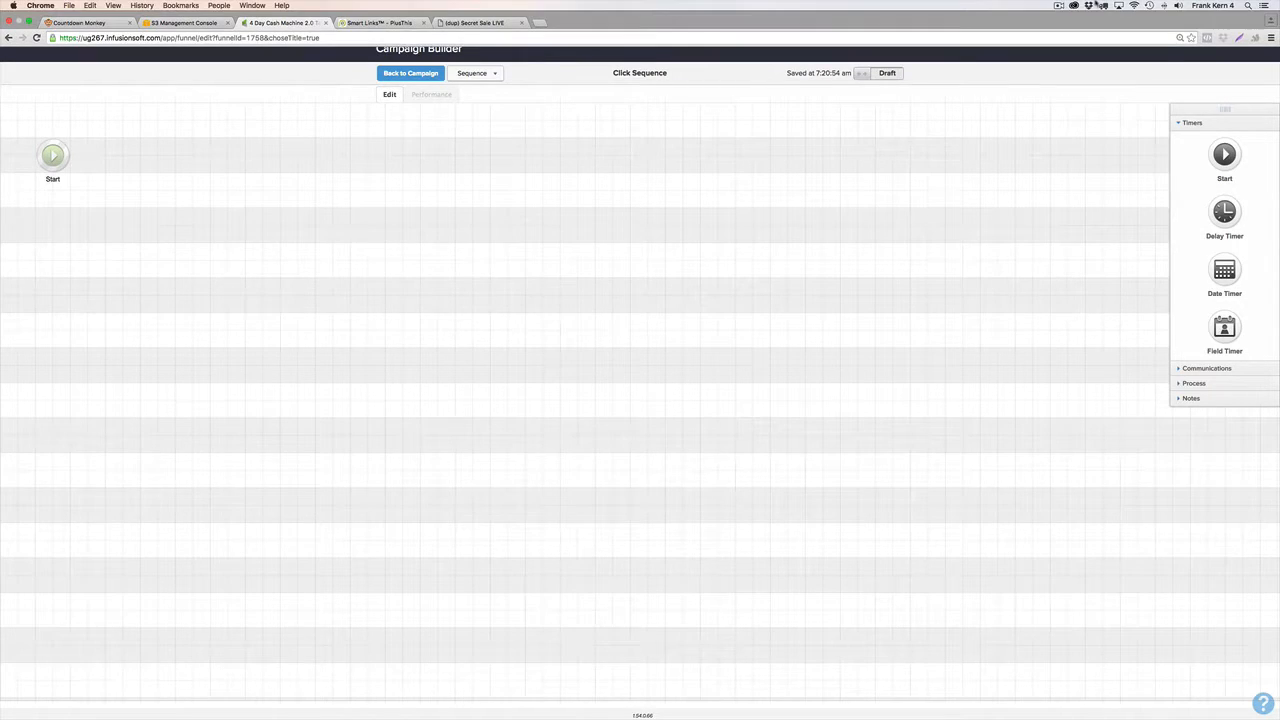
{"action": "left_click", "coordinate": [1058, 5]}
{"action": "left_click", "coordinate": [1070, 36]}
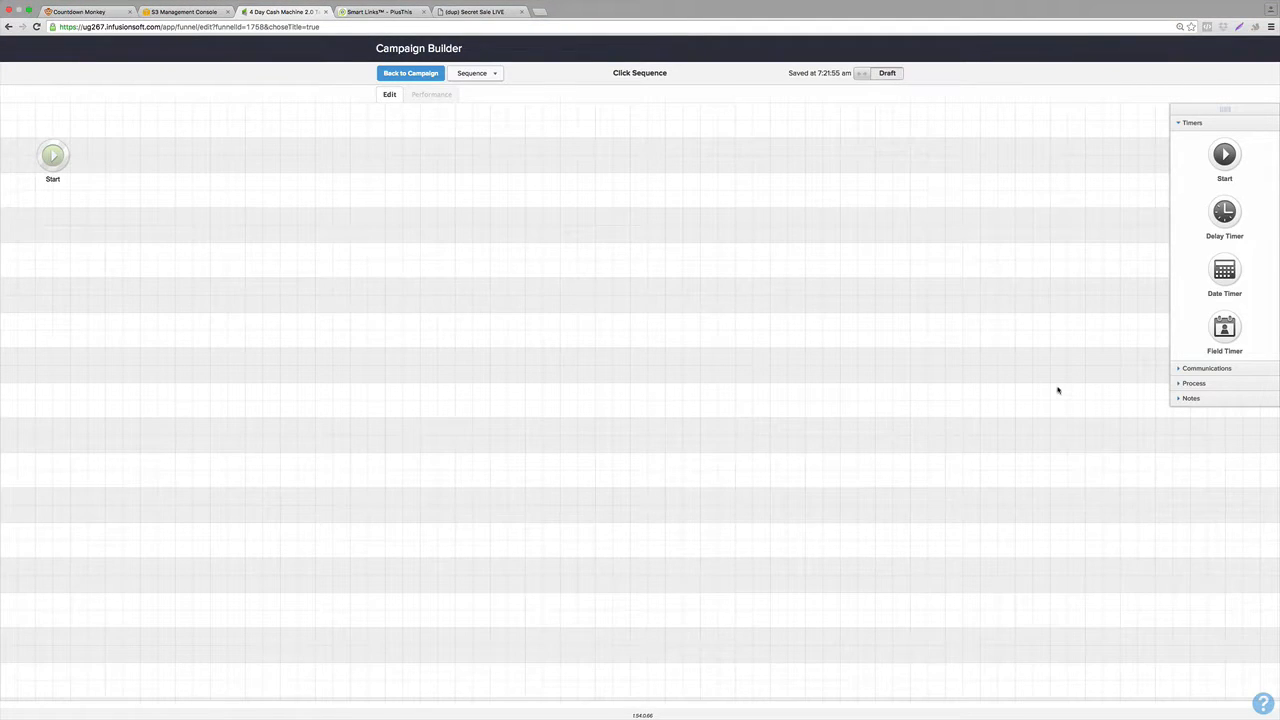
{"action": "left_click", "coordinate": [1199, 369]}
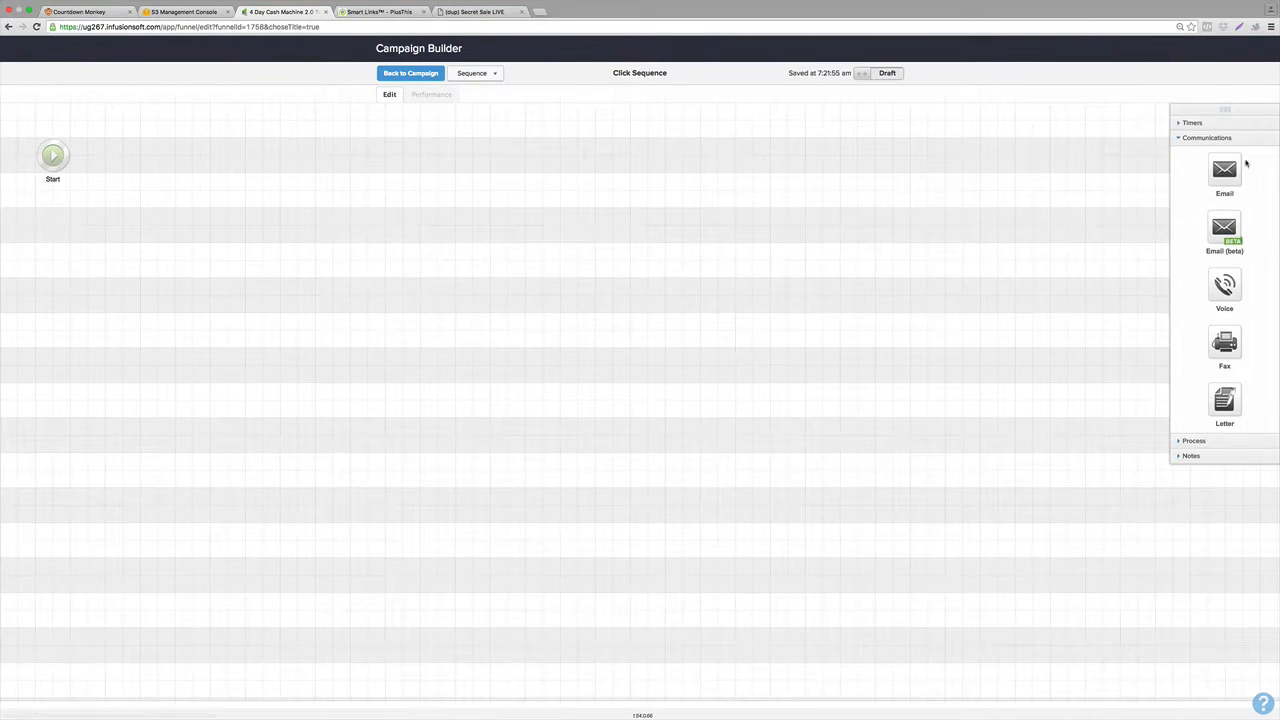
{"action": "left_click_drag", "start_coordinate": [1233, 173], "coordinate": [133, 150]}
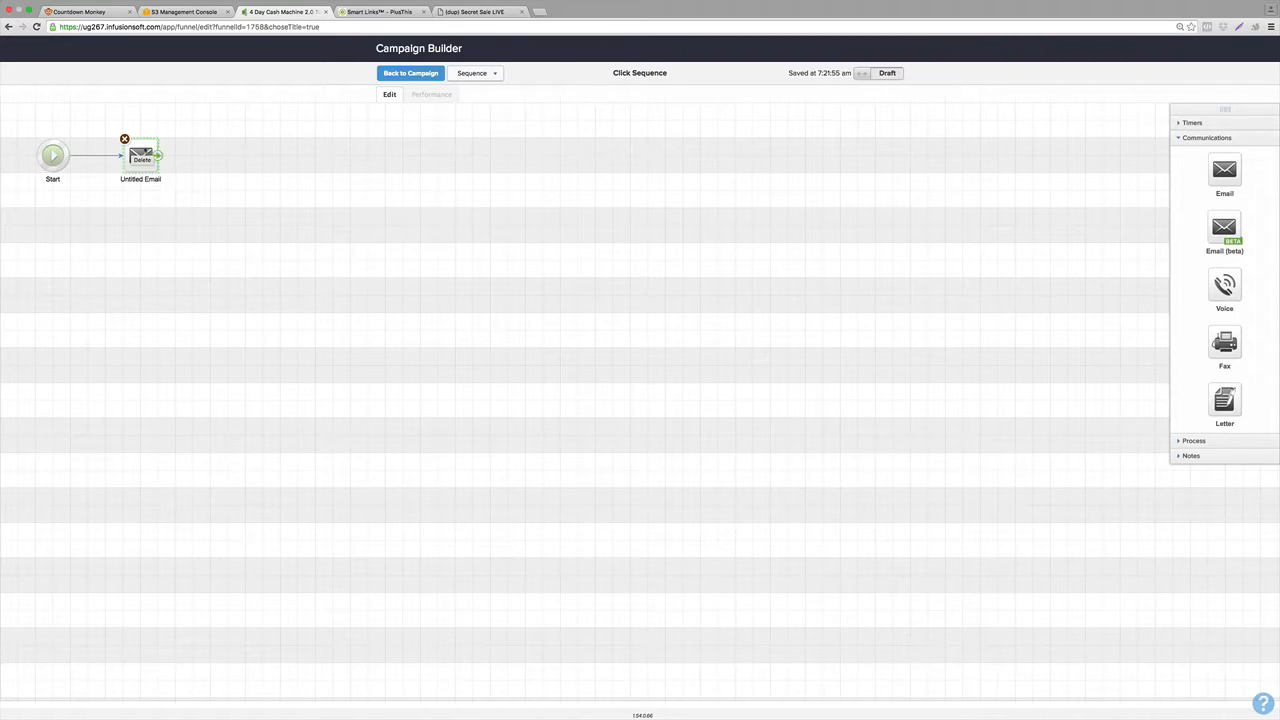
Add a delay timer after the email set to wait at least 1 day and run on any day at 8:00 AM.
{"action": "left_click", "coordinate": [1176, 125]}
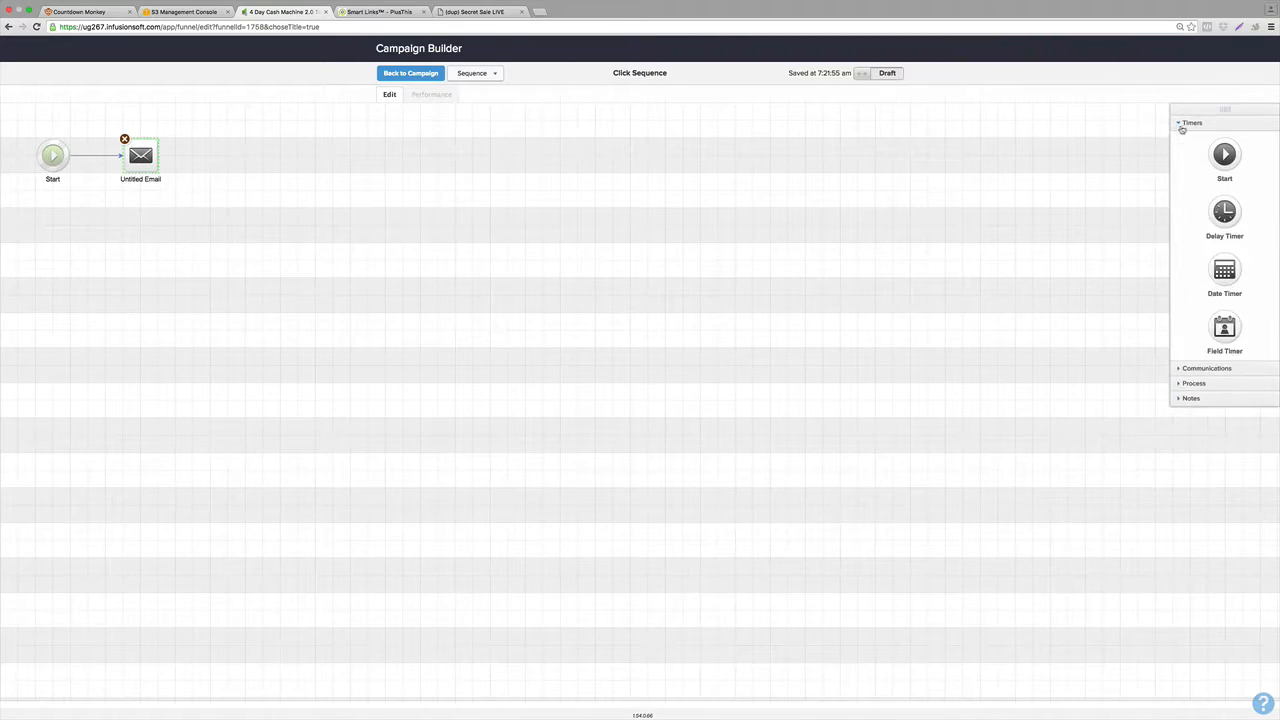
{"action": "left_click_drag", "start_coordinate": [1224, 212], "coordinate": [225, 150]}
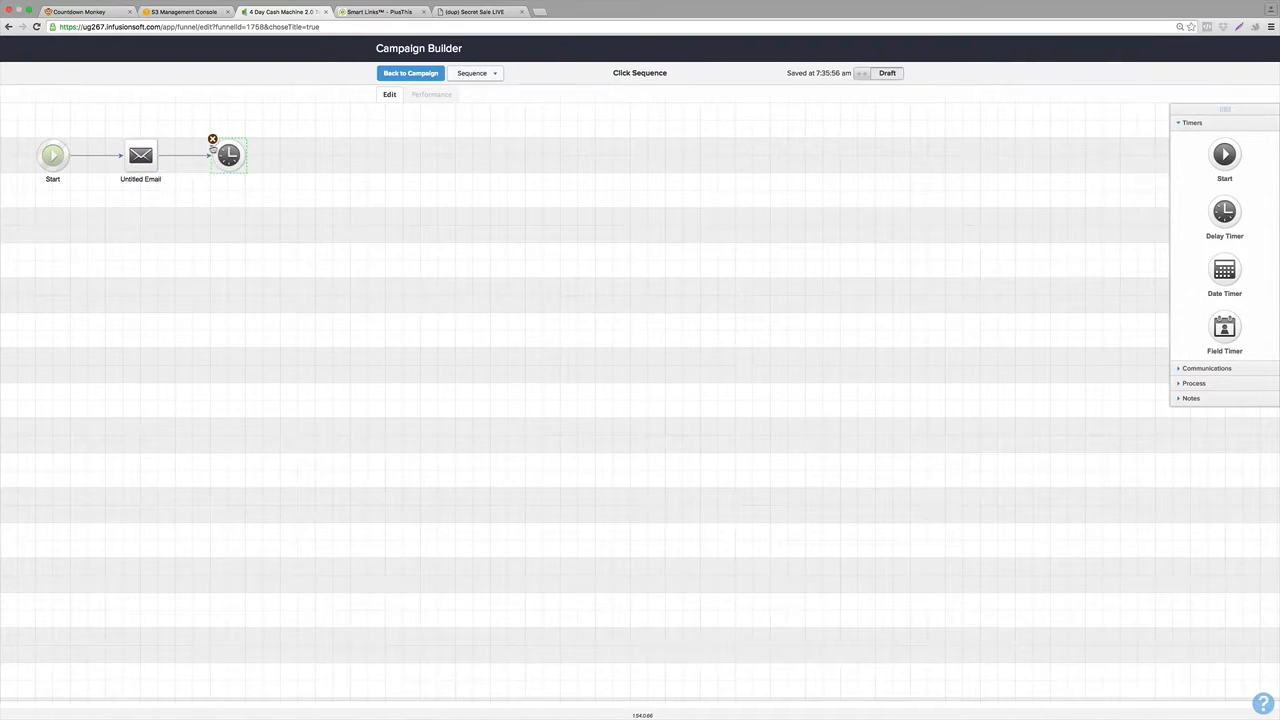
{"action": "double_click", "coordinate": [230, 155]}
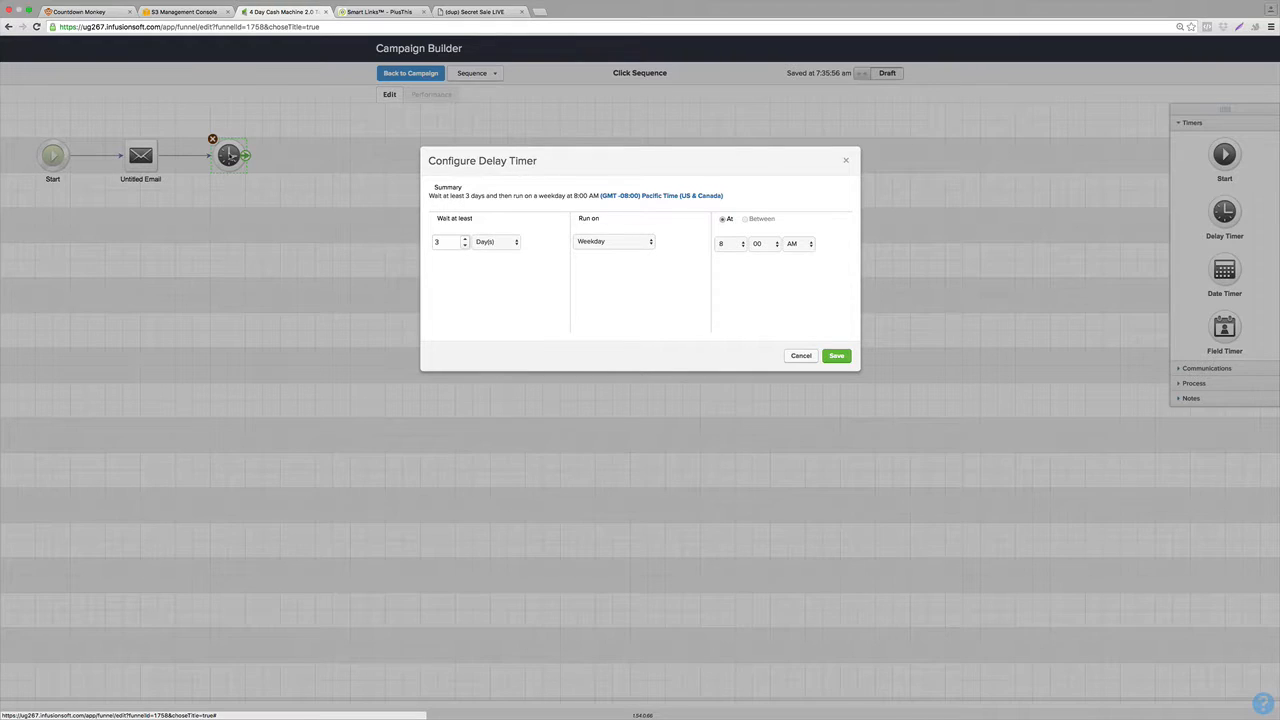
{"action": "left_click", "coordinate": [465, 245]}
{"action": "left_click", "coordinate": [465, 245]}
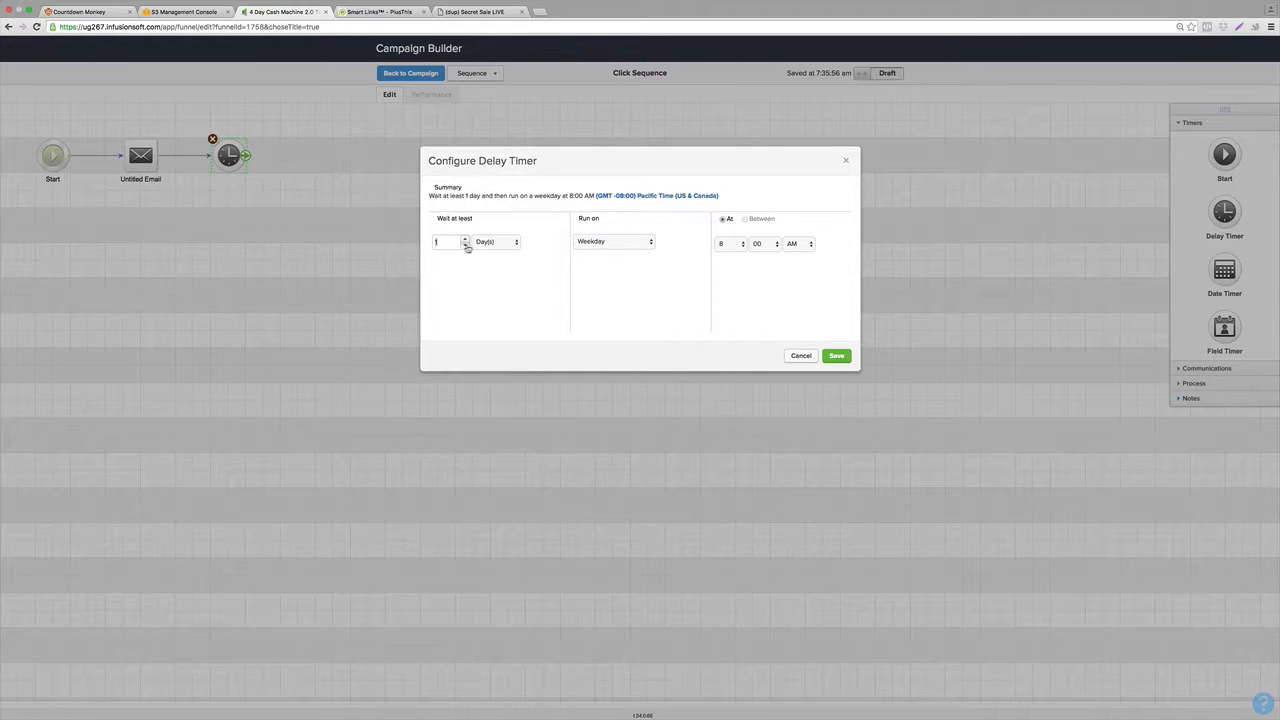
{"action": "left_click", "coordinate": [606, 241]}
{"action": "left_click", "coordinate": [595, 229]}
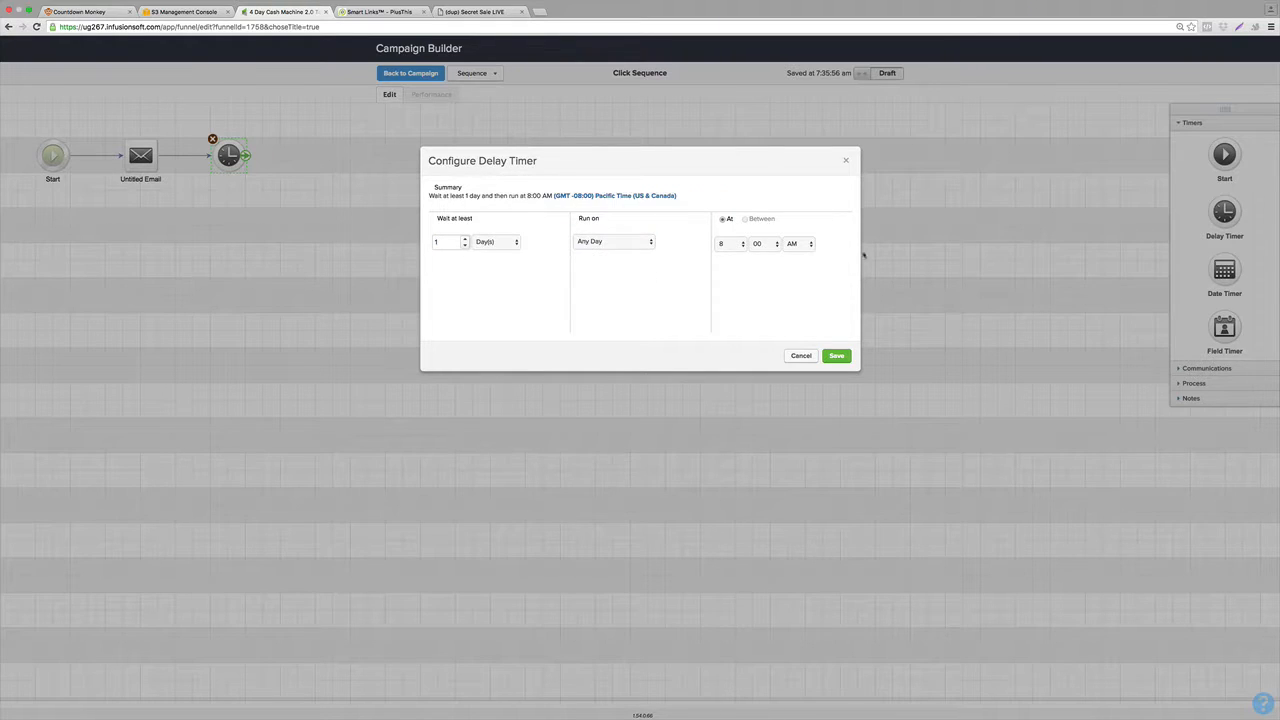
{"action": "left_click", "coordinate": [846, 356]}
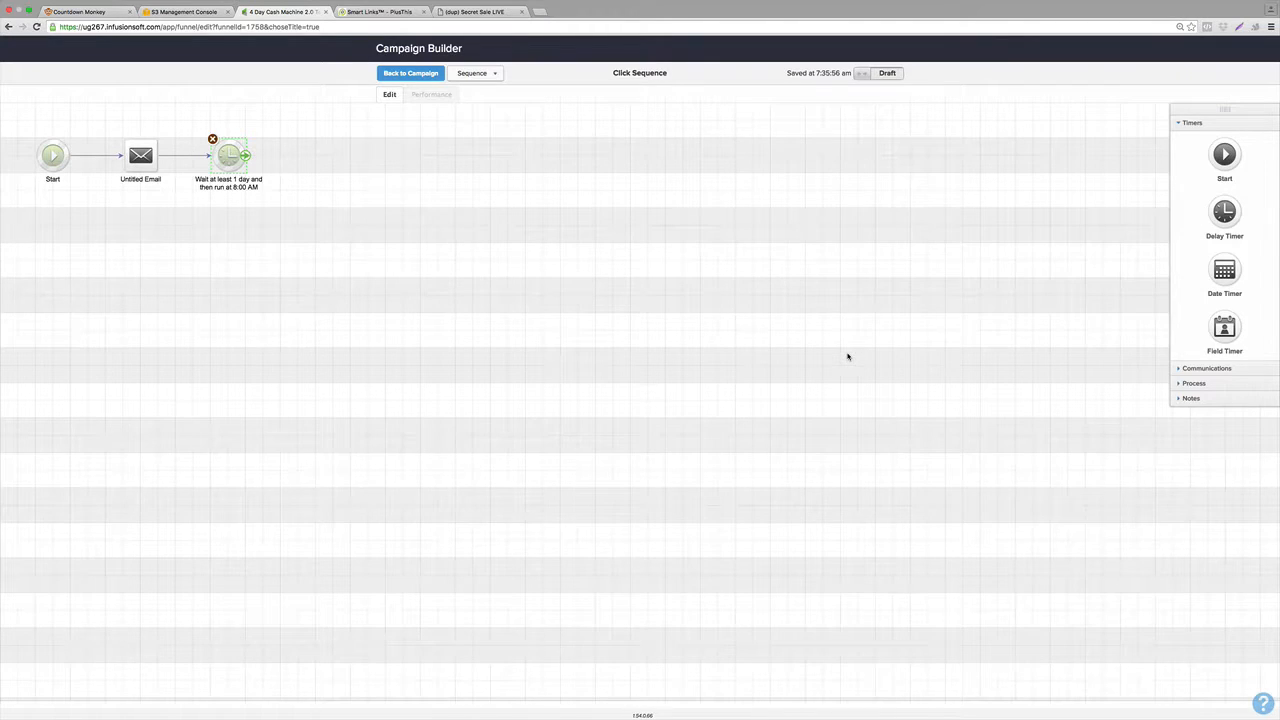
Add a second email after the delay timer.
{"action": "left_click", "coordinate": [1195, 367]}
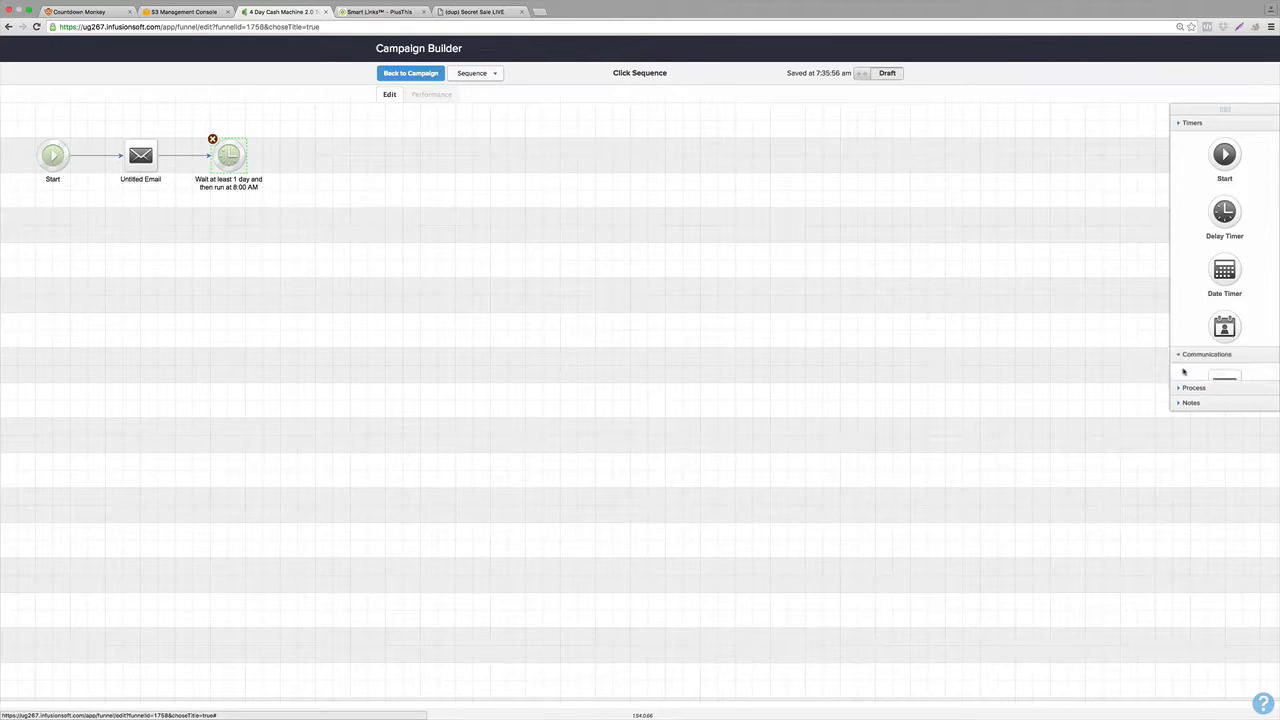
{"action": "left_click_drag", "start_coordinate": [1224, 172], "coordinate": [533, 176]}
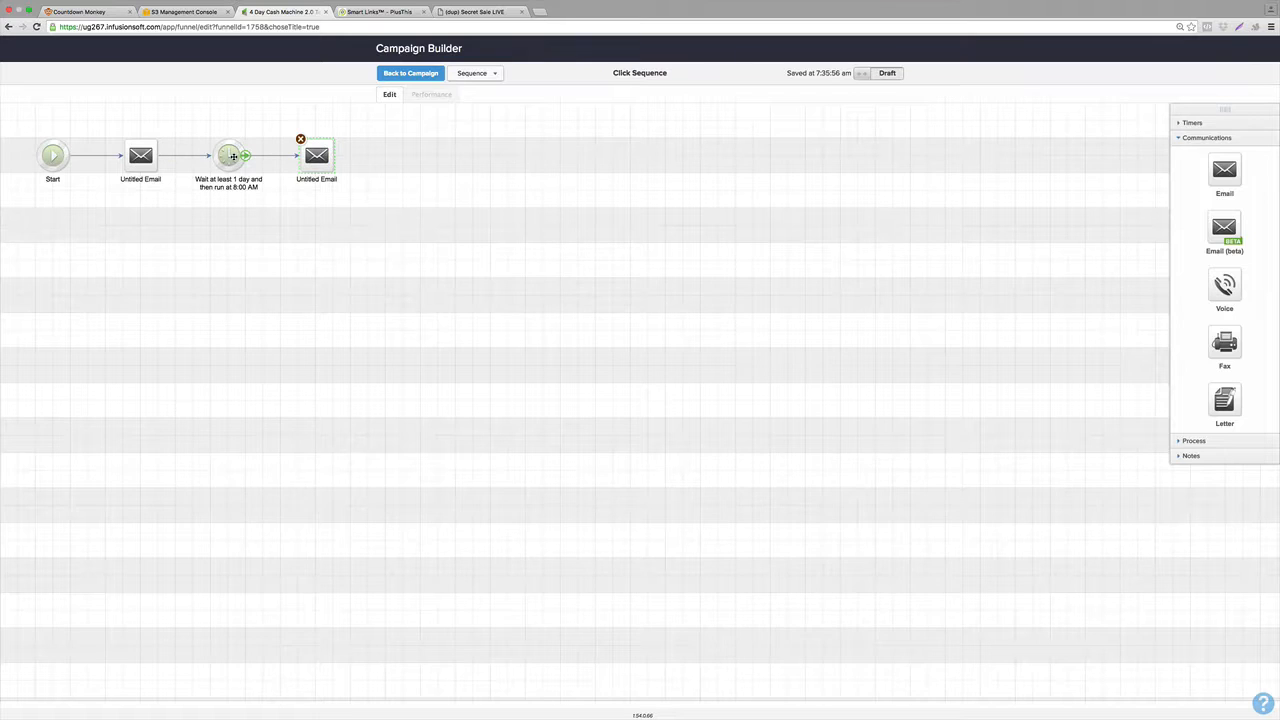
Duplicate the delay timer and the email to extend the sequence with a third timer and a third email.
{"action": "left_click_drag", "start_coordinate": [228, 156], "coordinate": [404, 157]}
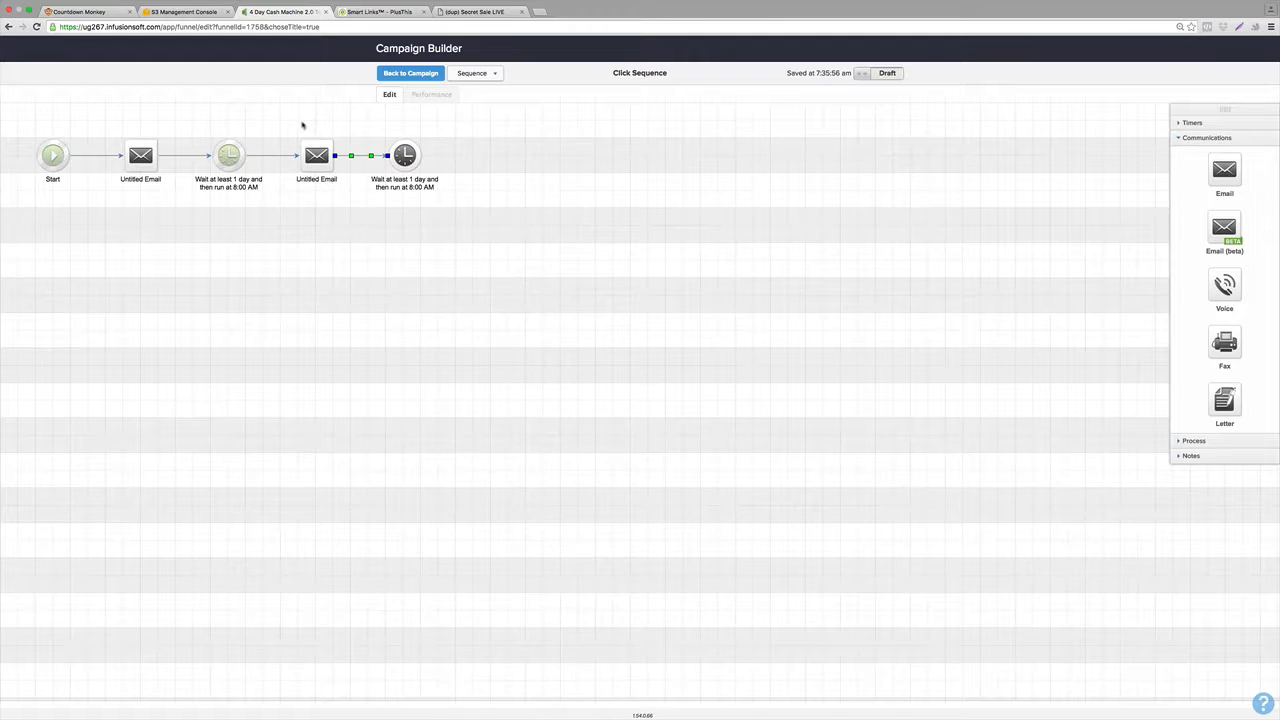
{"action": "left_click", "coordinate": [303, 126]}
{"action": "left_click_drag", "start_coordinate": [310, 152], "coordinate": [488, 165]}
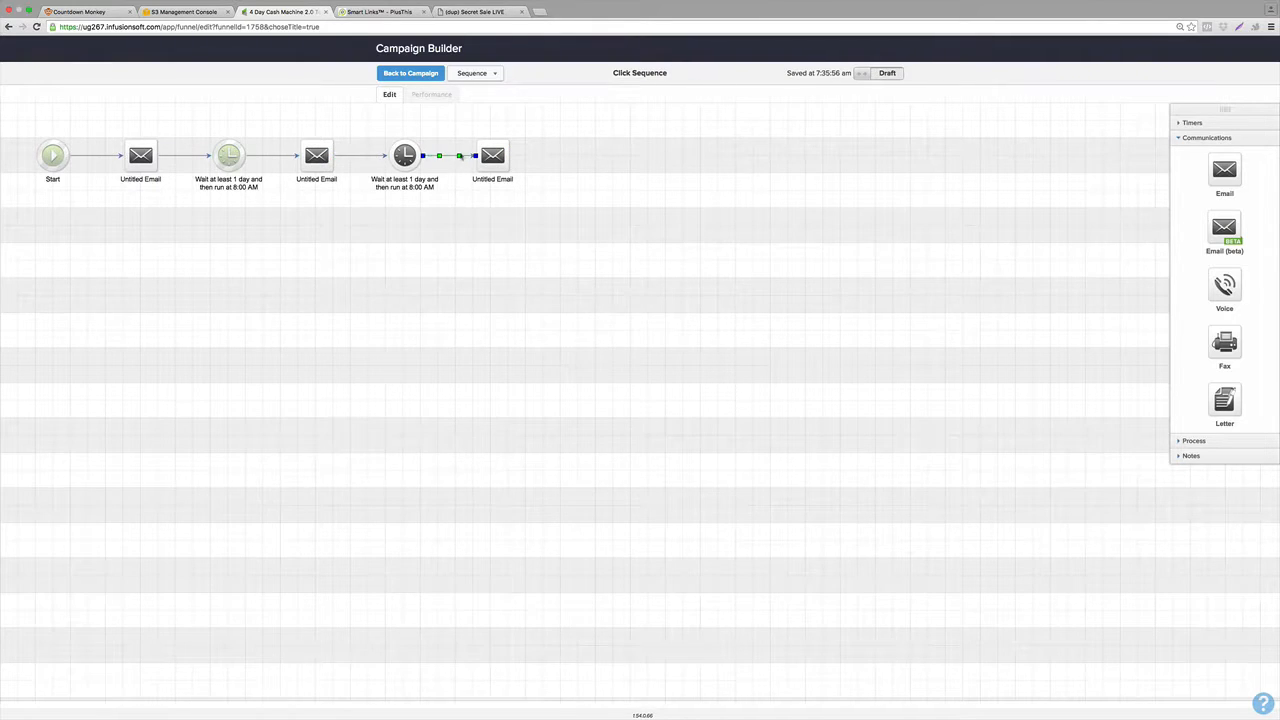
Add another delay timer and a fourth email, connect them, add a final delay timer at the end, and return to the campaign.
{"action": "left_click_drag", "start_coordinate": [410, 154], "coordinate": [682, 150]}
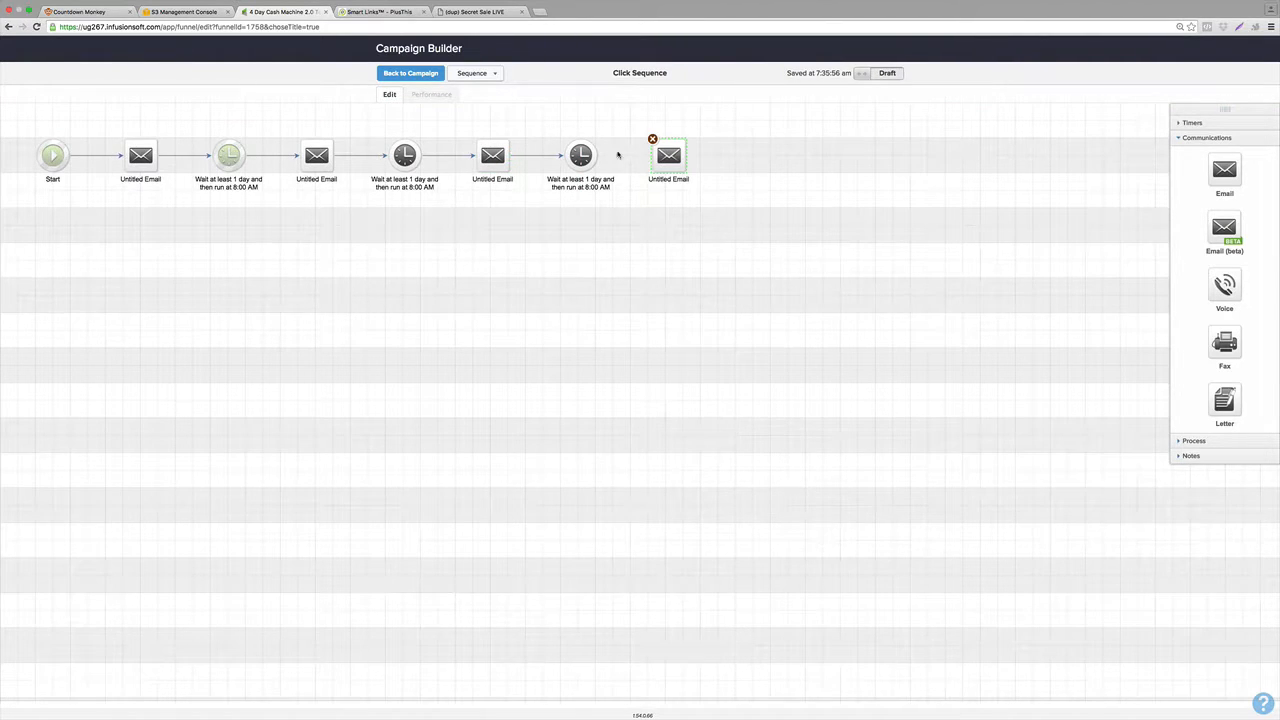
{"action": "mouse_move", "coordinate": [599, 156]}
{"action": "left_click_drag", "start_coordinate": [599, 156], "coordinate": [651, 154]}
{"action": "mouse_move", "coordinate": [575, 161]}
{"action": "left_mouse_down"}
{"action": "mouse_move", "coordinate": [647, 118]}
{"action": "mouse_move", "coordinate": [746, 150]}
{"action": "left_mouse_up"}
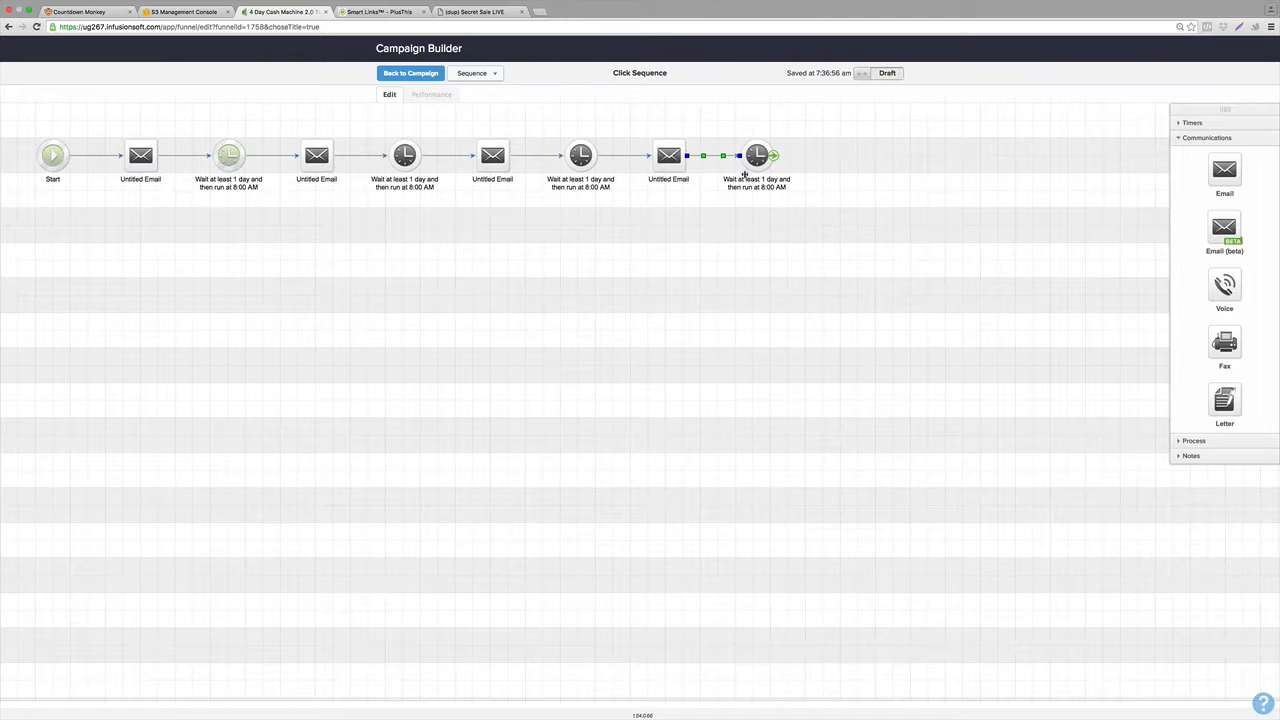
{"action": "left_click", "coordinate": [411, 73]}
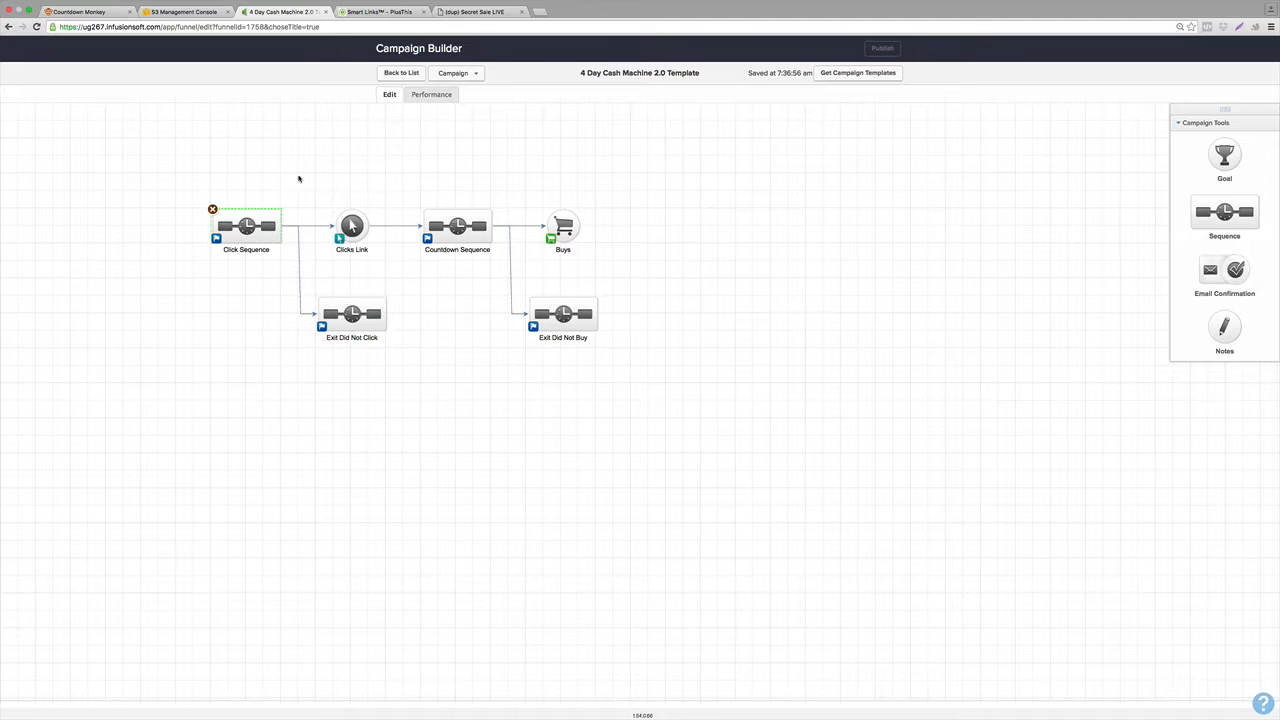
Reopen Click Sequence and save each of the three copied delay timers' configurations.
{"action": "double_click", "coordinate": [245, 224]}
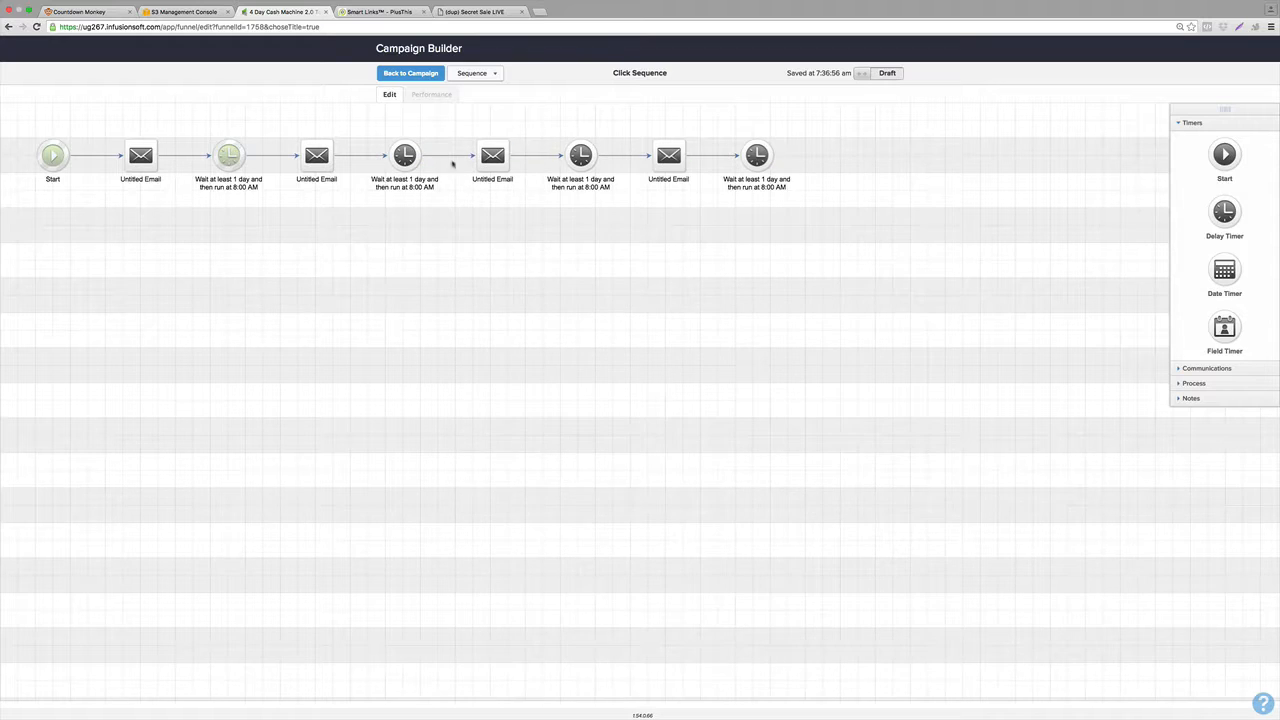
{"action": "double_click", "coordinate": [404, 155]}
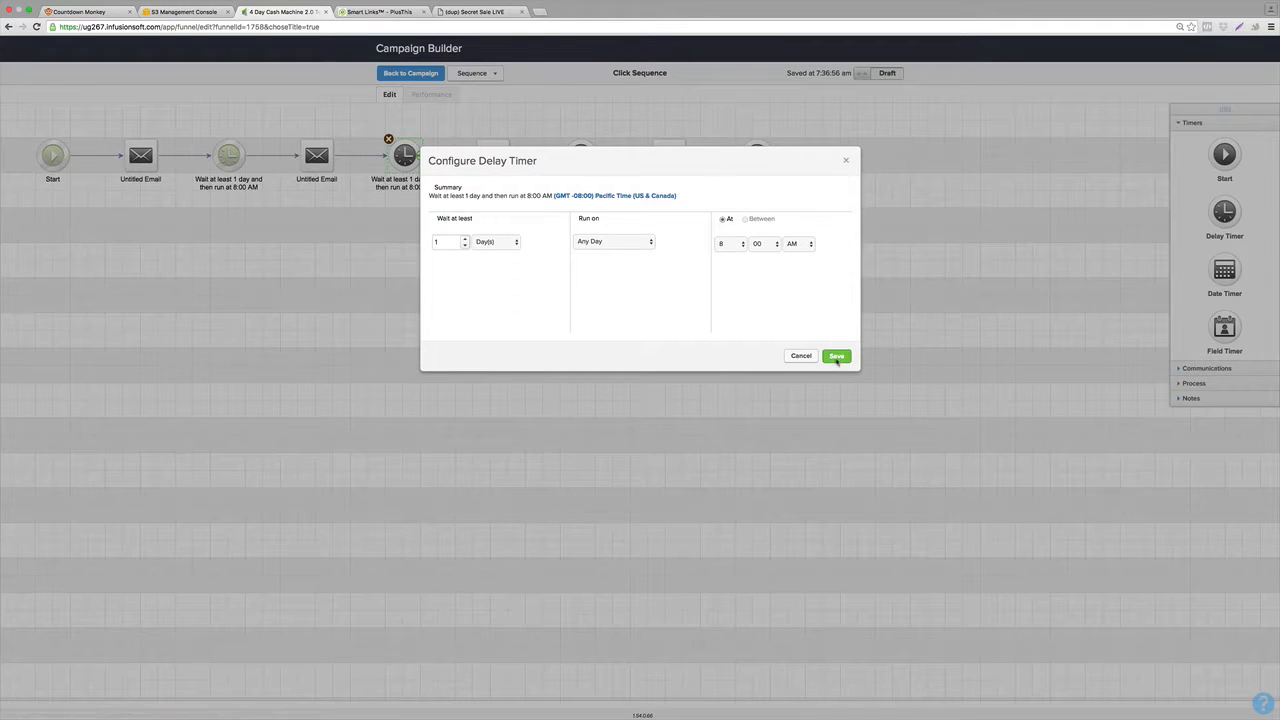
{"action": "left_click", "coordinate": [837, 357]}
{"action": "double_click", "coordinate": [580, 155]}
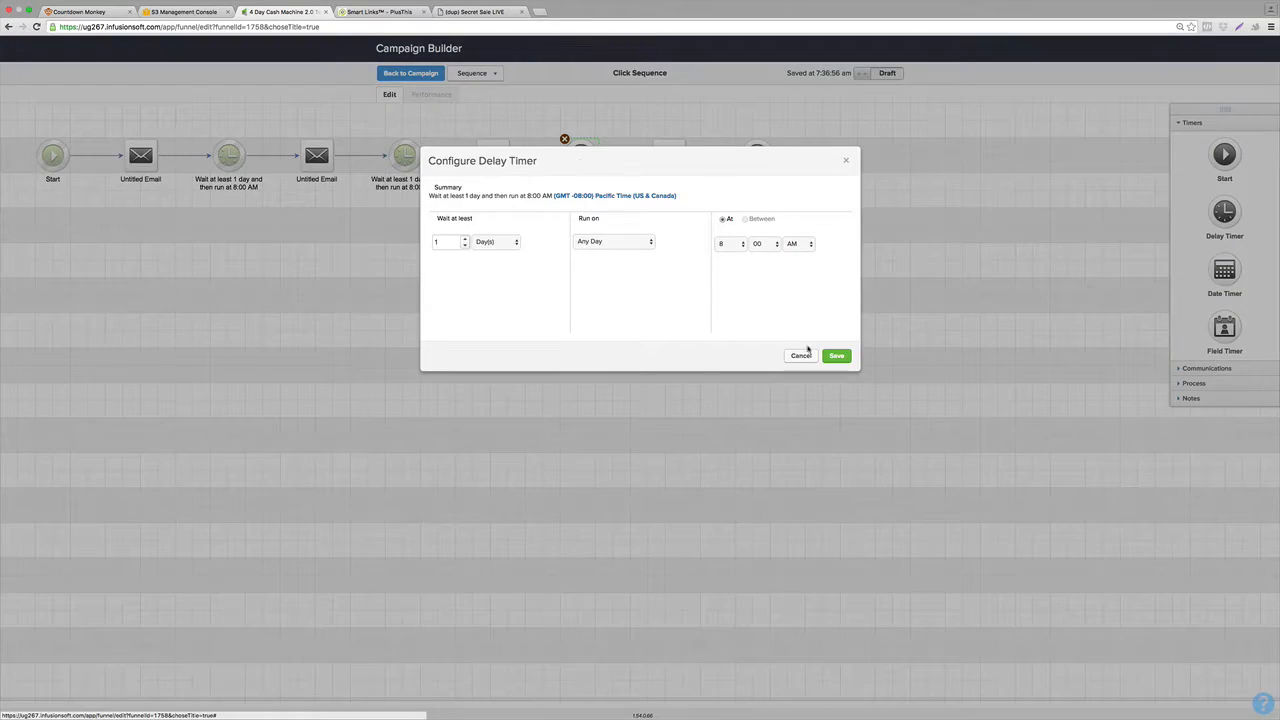
{"action": "left_click", "coordinate": [836, 356]}
{"action": "double_click", "coordinate": [755, 156]}
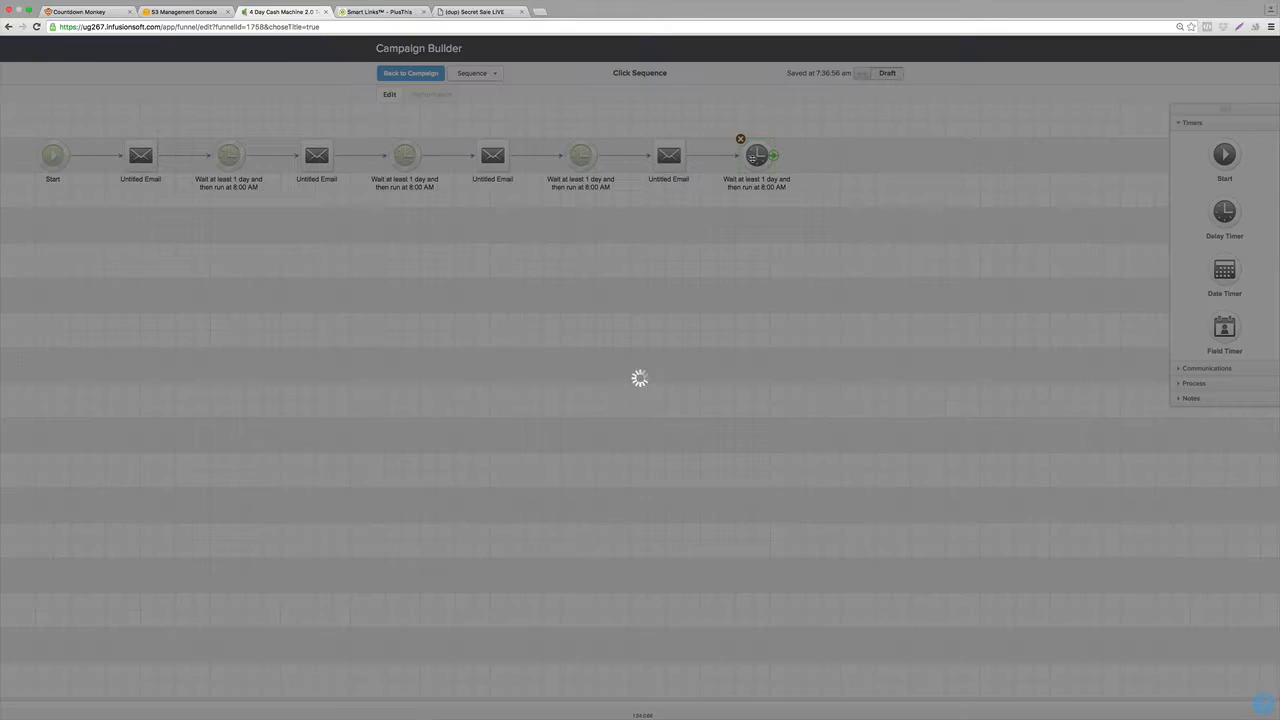
{"action": "left_click", "coordinate": [836, 357]}
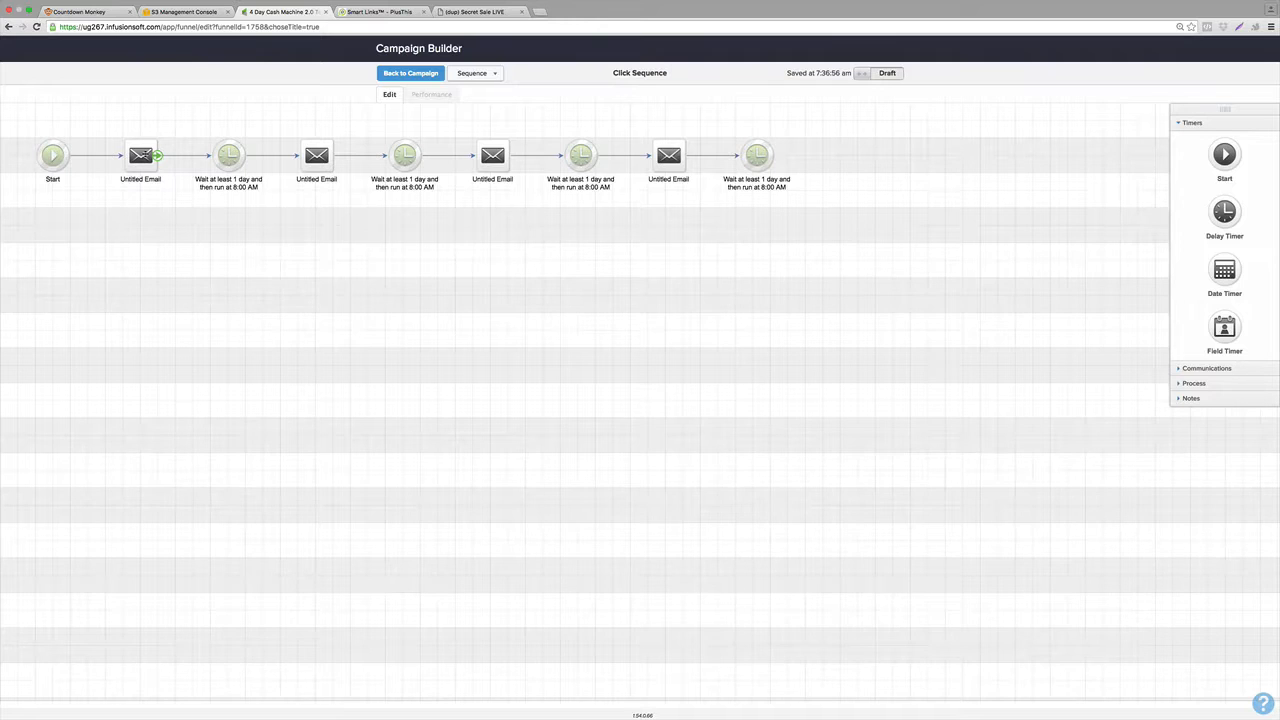
{"action": "double_click", "coordinate": [141, 155]}
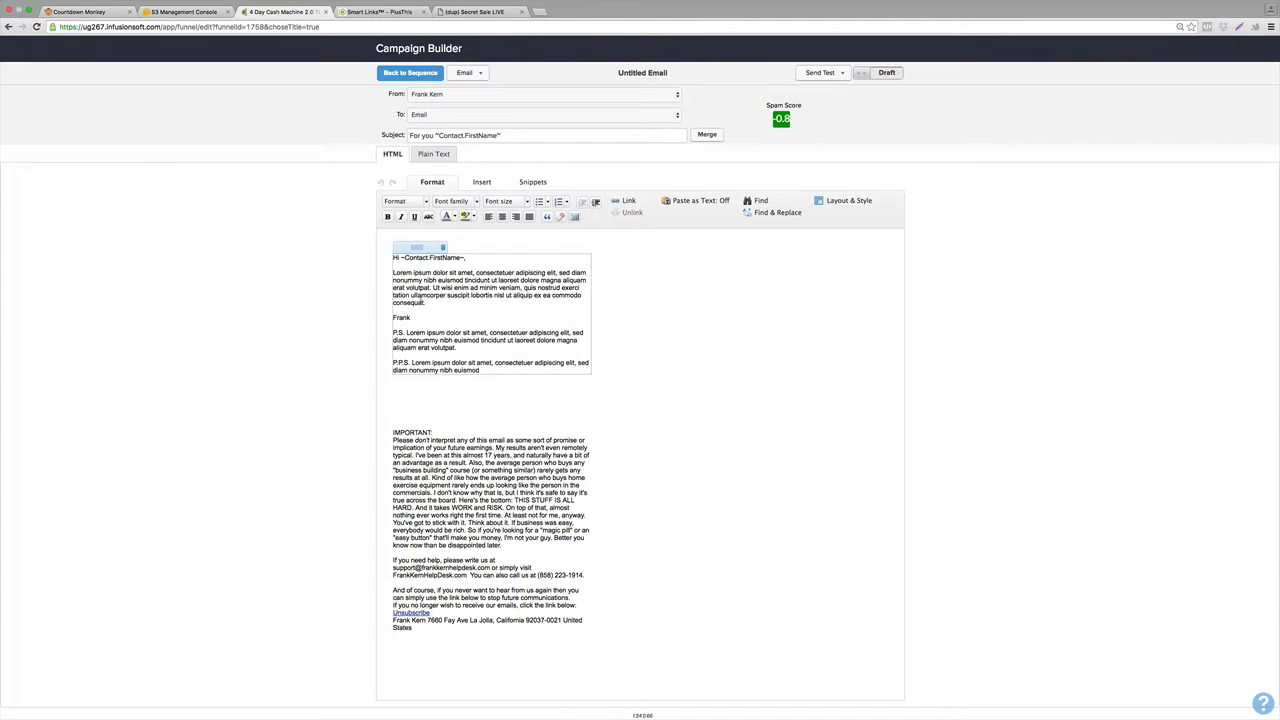
{"action": "left_click_drag", "start_coordinate": [414, 273], "coordinate": [448, 273]}
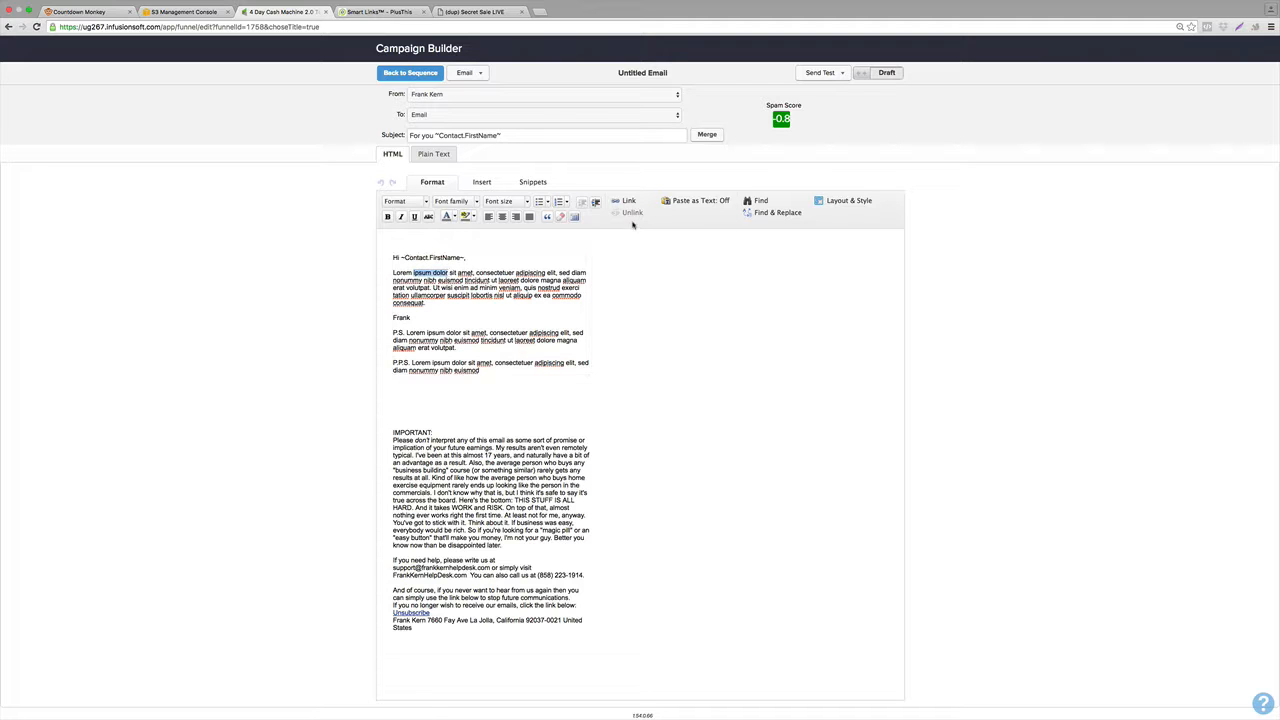
{"action": "left_click", "coordinate": [626, 201]}
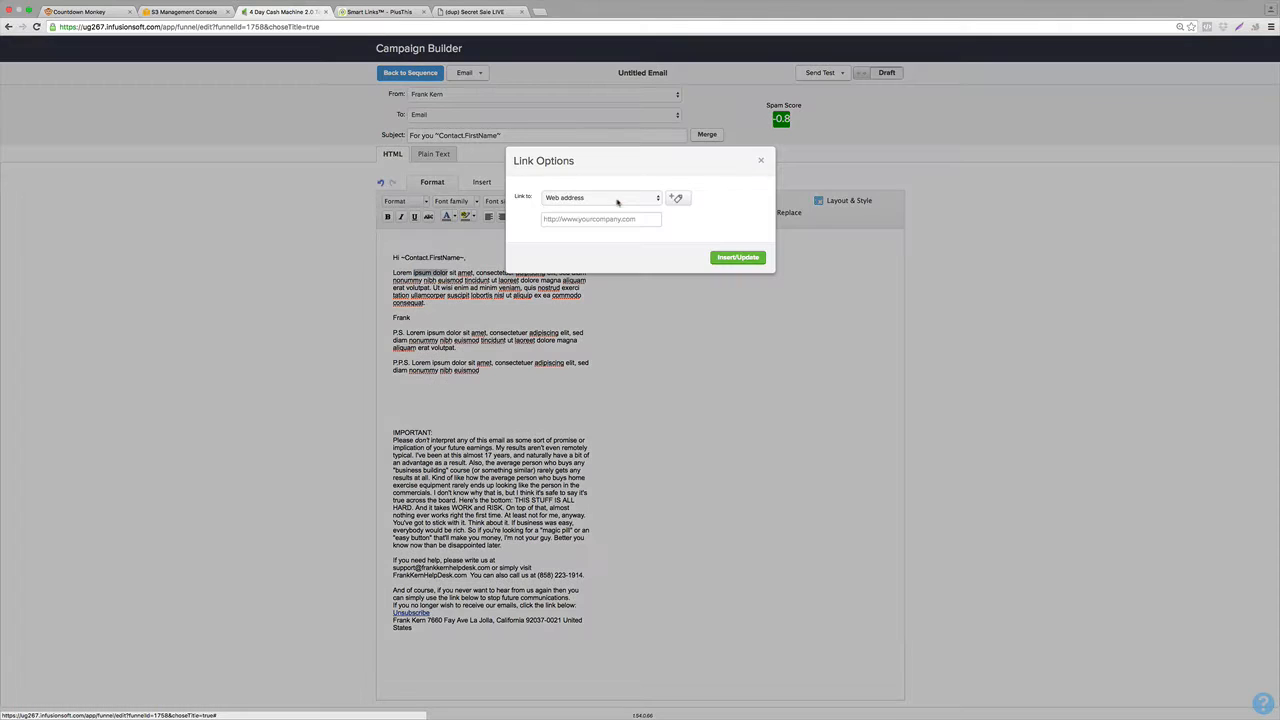
{"action": "left_click", "coordinate": [586, 217]}
{"action": "type", "text": "http"}
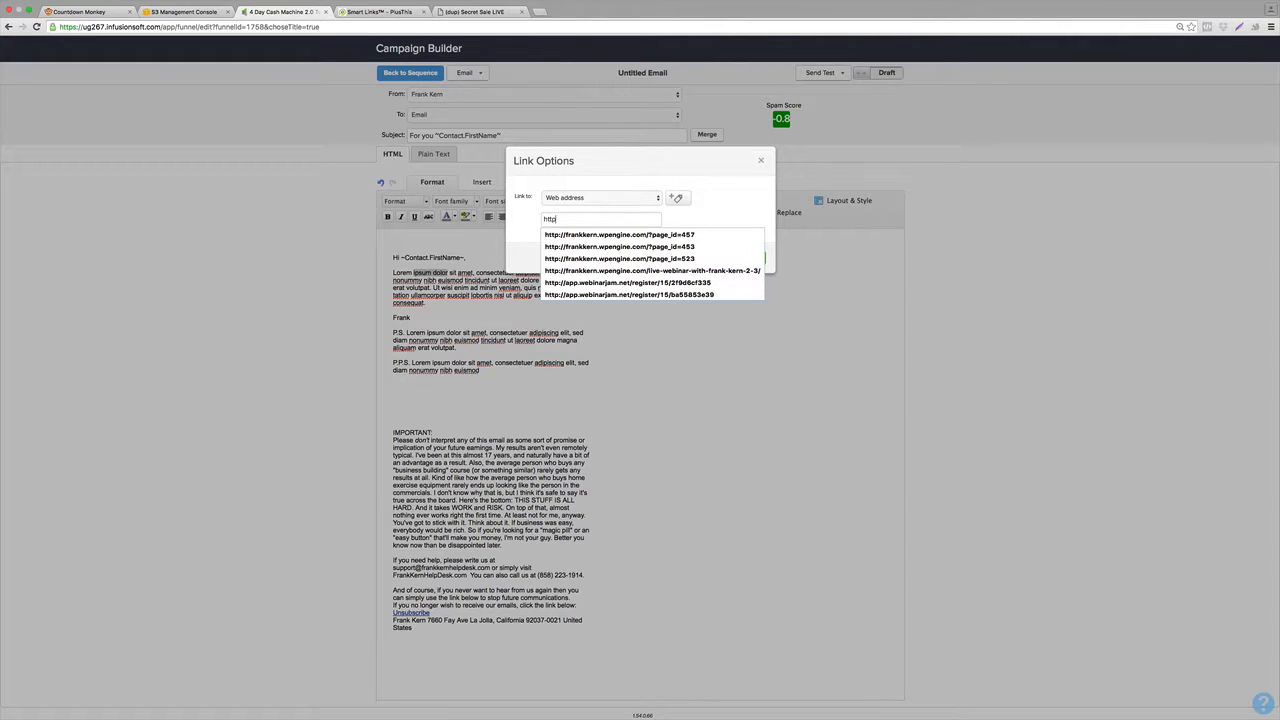
{"action": "type", "text": "://www"}
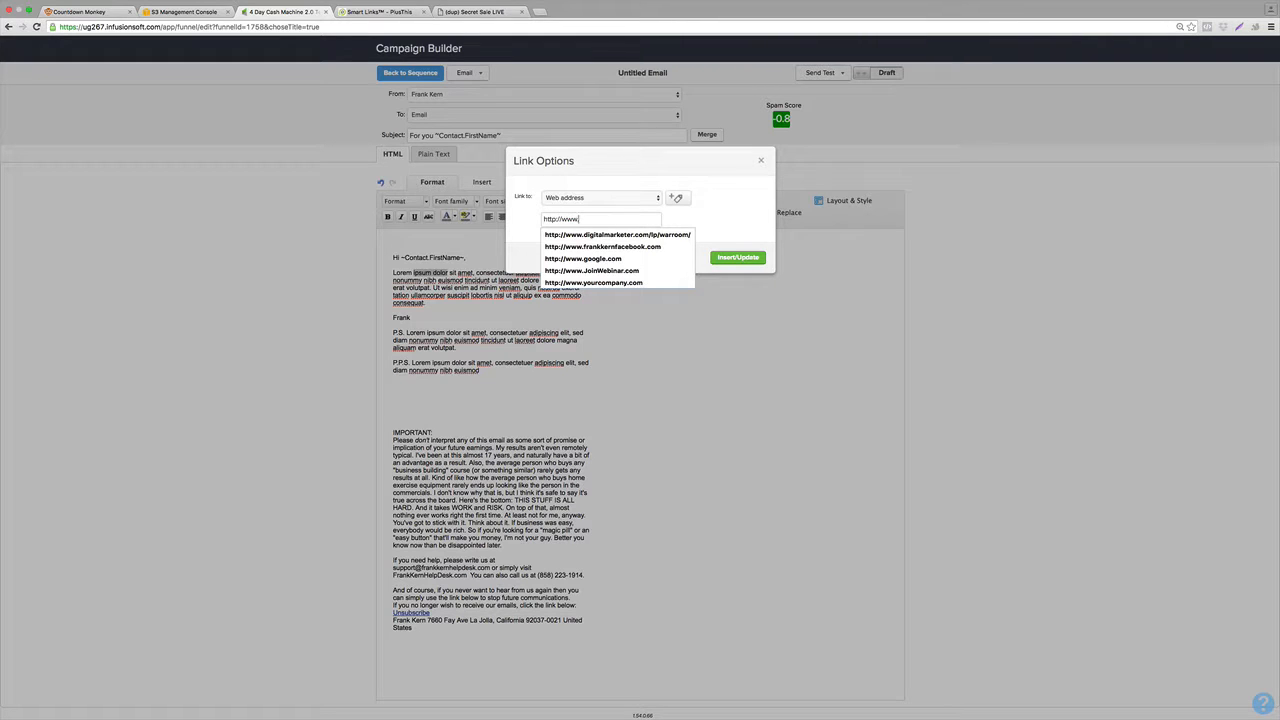
{"action": "type", "text": "."}
{"action": "key", "text": "Down"}
{"action": "key", "text": "Down"}
{"action": "key", "text": "Down"}
{"action": "key", "text": "Return"}
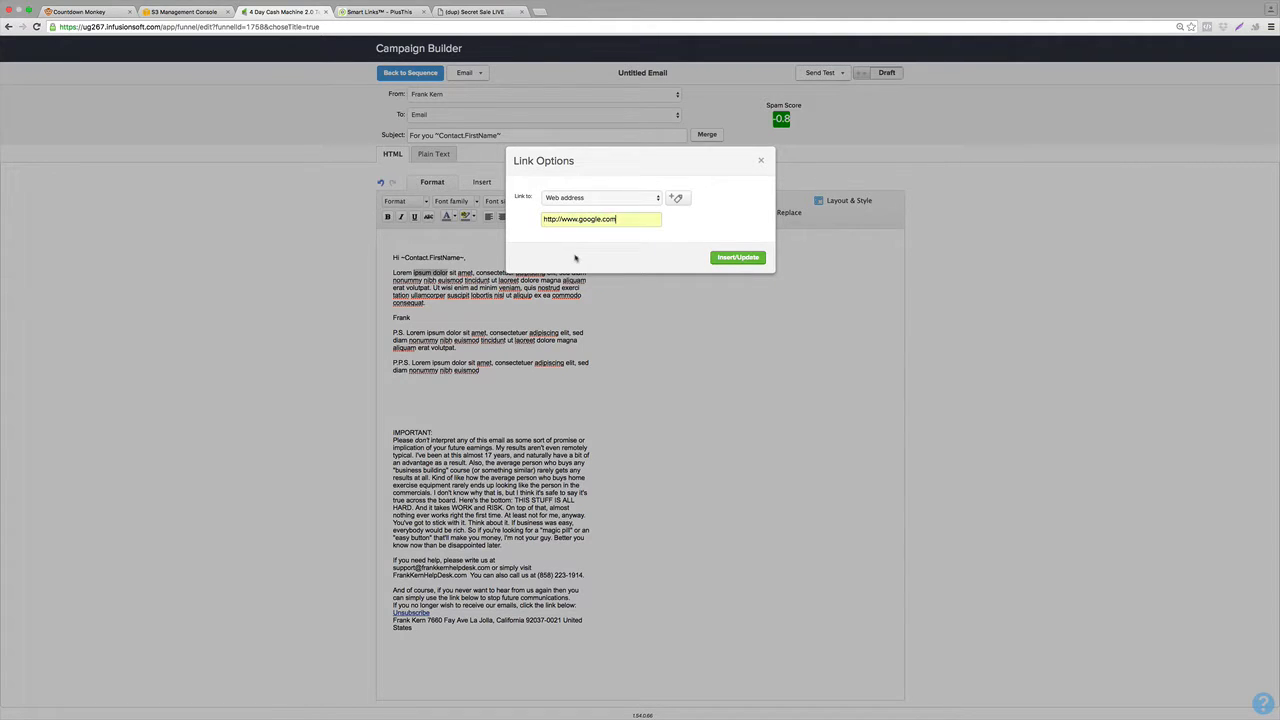
{"action": "left_click", "coordinate": [737, 258]}
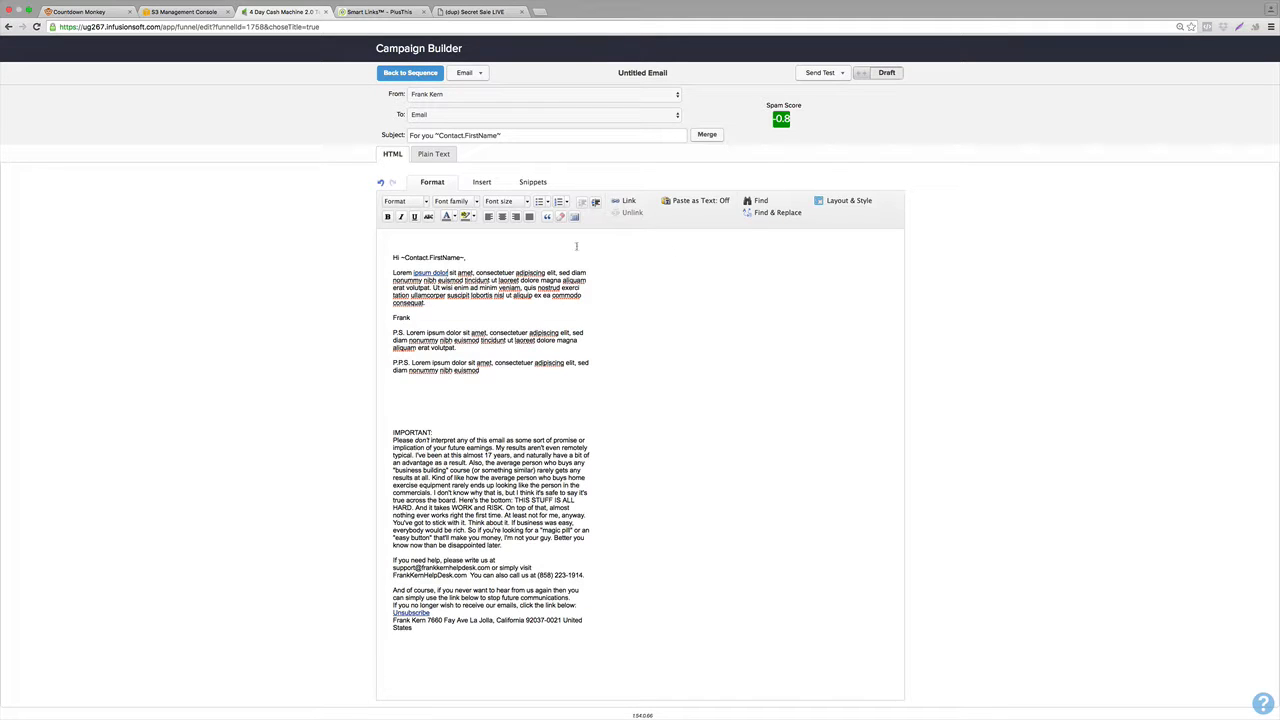
Mark the email Ready, rename it Day 1 in the sequence, and set the sequence to Ready.
{"action": "left_click", "coordinate": [901, 73]}
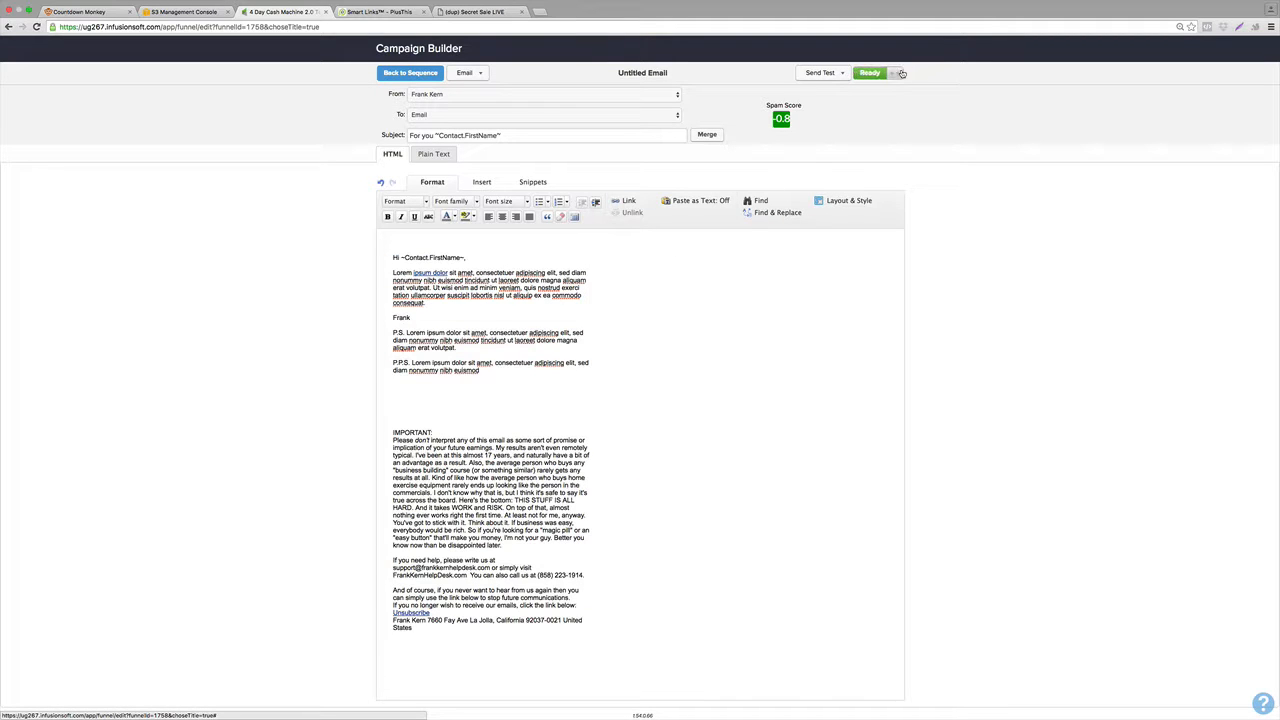
{"action": "left_click", "coordinate": [399, 79]}
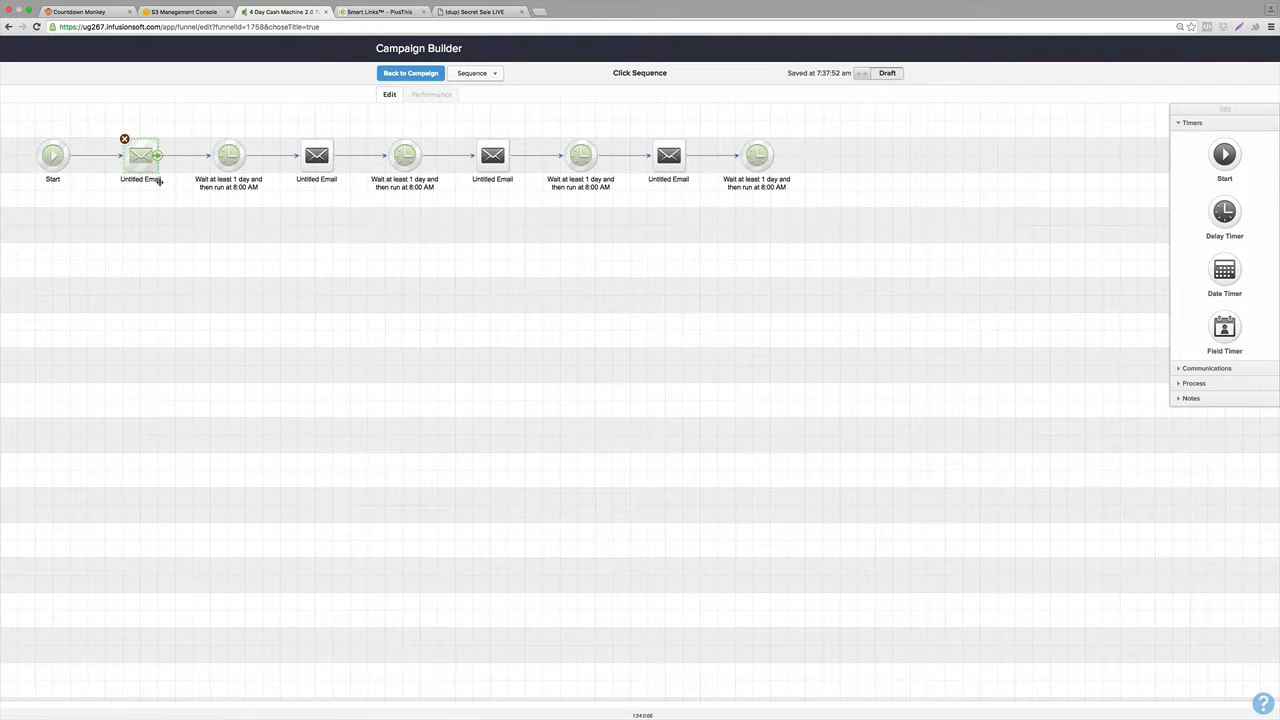
{"action": "left_click", "coordinate": [158, 181]}
{"action": "type", "text": "Day 1"}
{"action": "left_click", "coordinate": [207, 324]}
{"action": "left_click", "coordinate": [900, 76]}
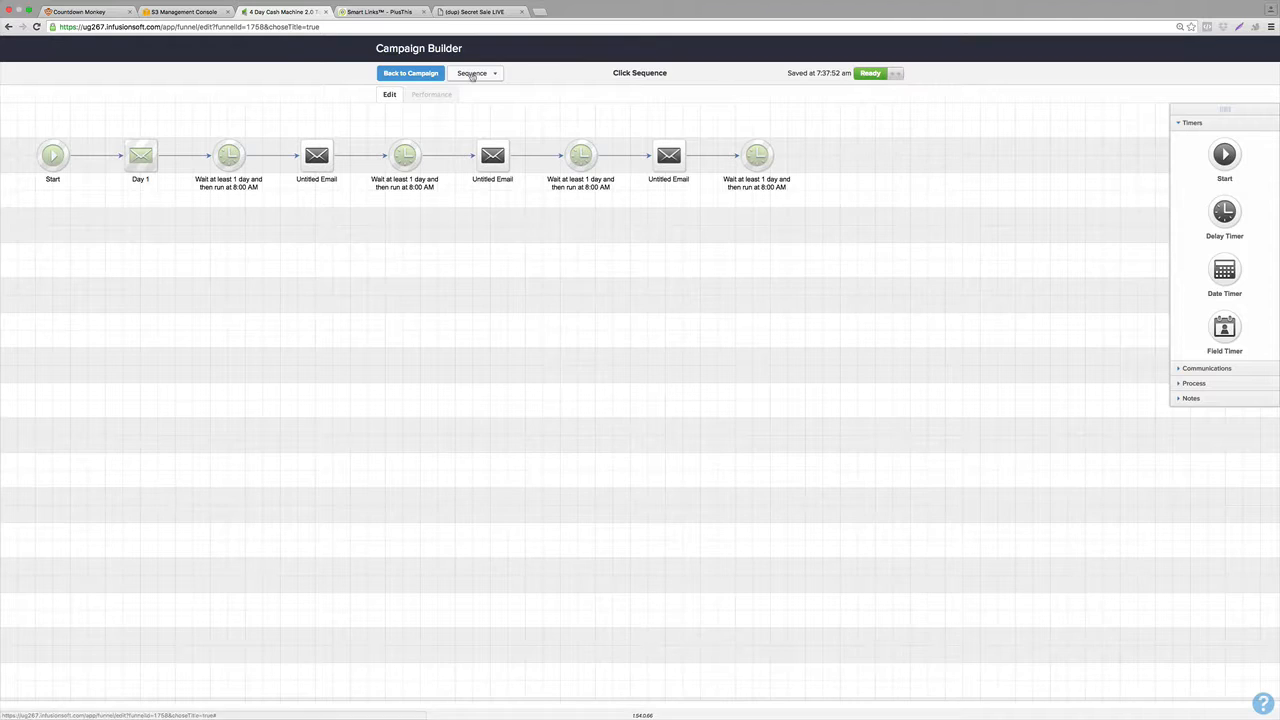
{"action": "mouse_move", "coordinate": [1136, 3]}
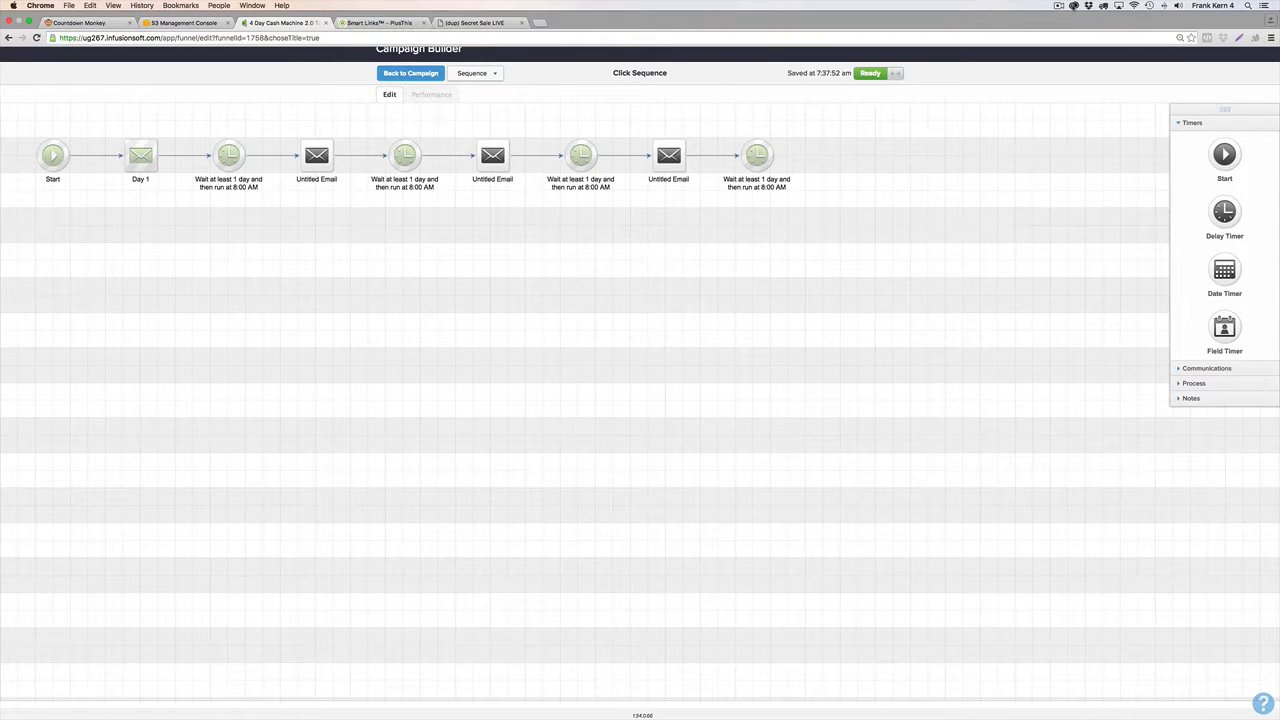
{"action": "left_click", "coordinate": [1059, 5]}
{"action": "left_click", "coordinate": [1064, 37]}
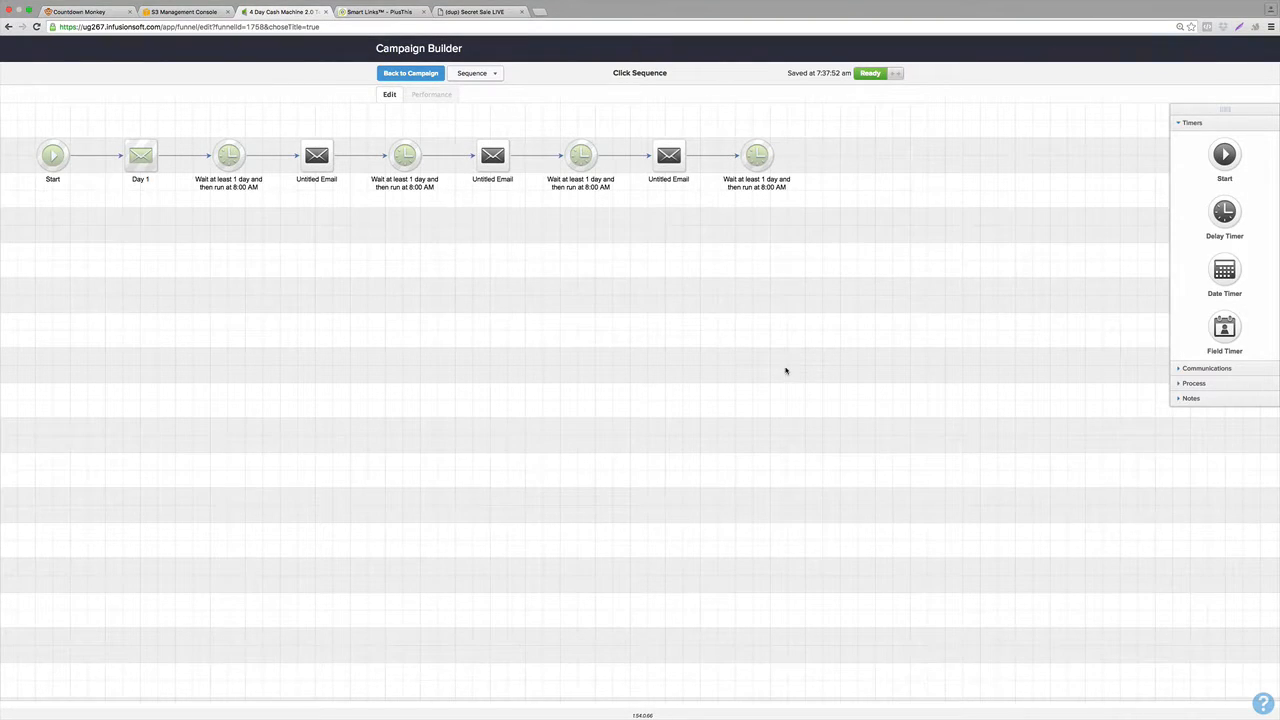
Configure the Clicks Link goal to track the 'ipsum dolor' link in the Day 1 email.
{"action": "left_click", "coordinate": [414, 73]}
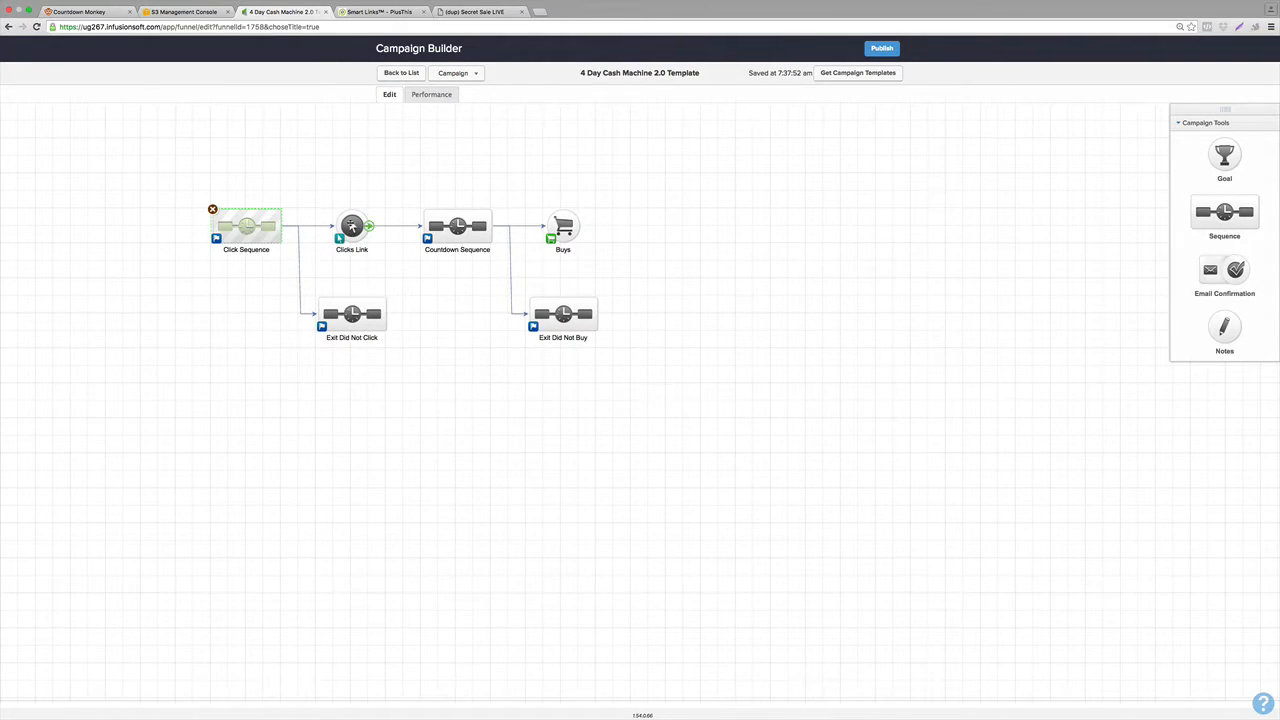
{"action": "double_click", "coordinate": [351, 225]}
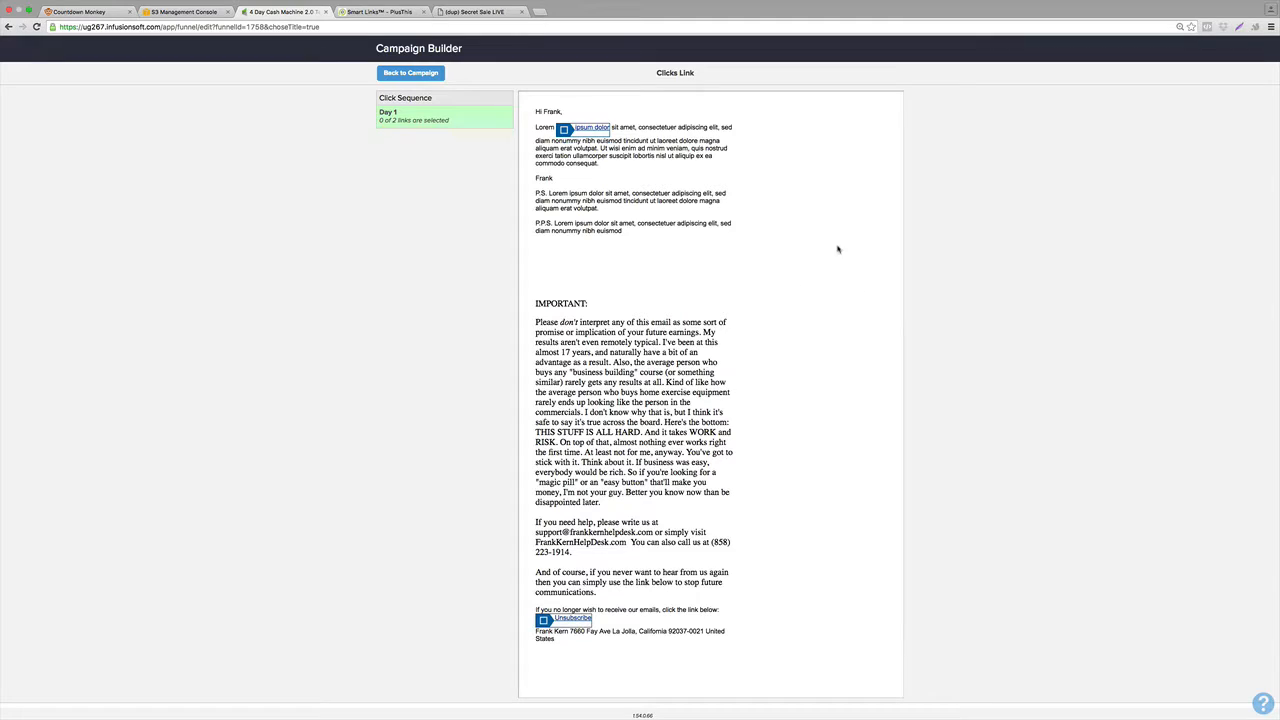
{"action": "left_click", "coordinate": [564, 131]}
{"action": "left_click", "coordinate": [400, 75]}
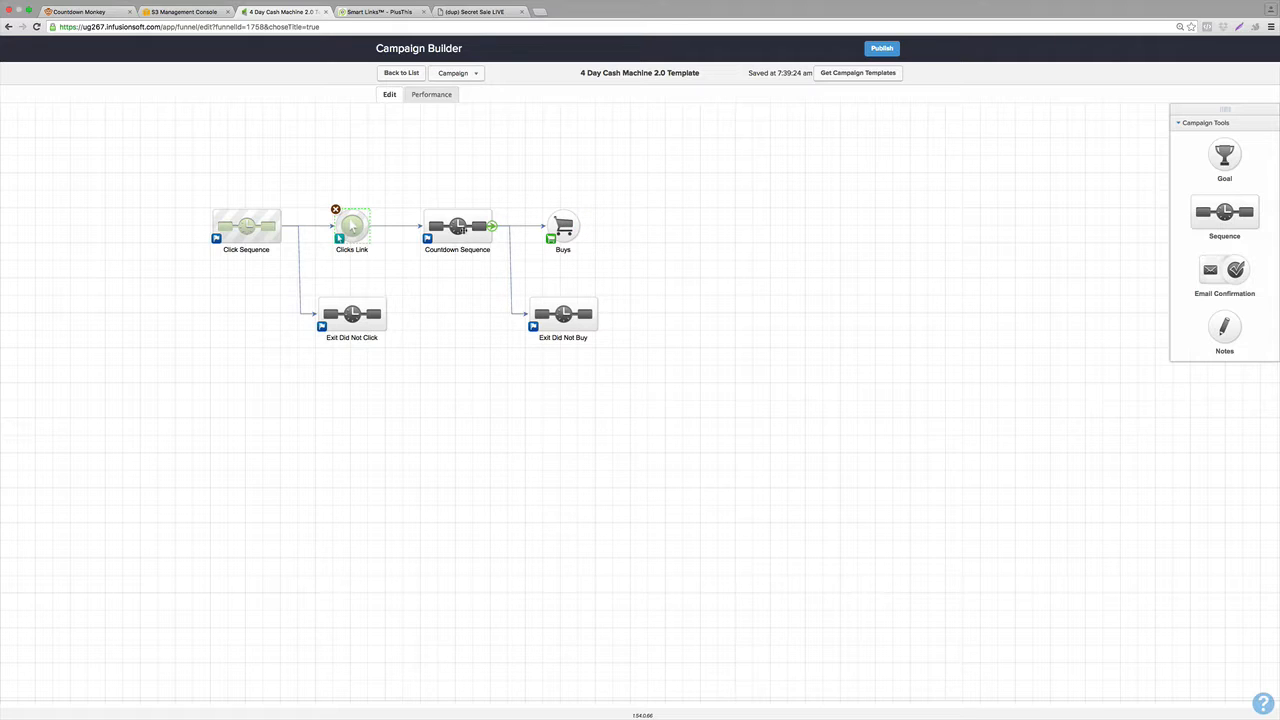
Open Countdown Sequence, add a delay timer after Start, and open its settings.
{"action": "double_click", "coordinate": [459, 229]}
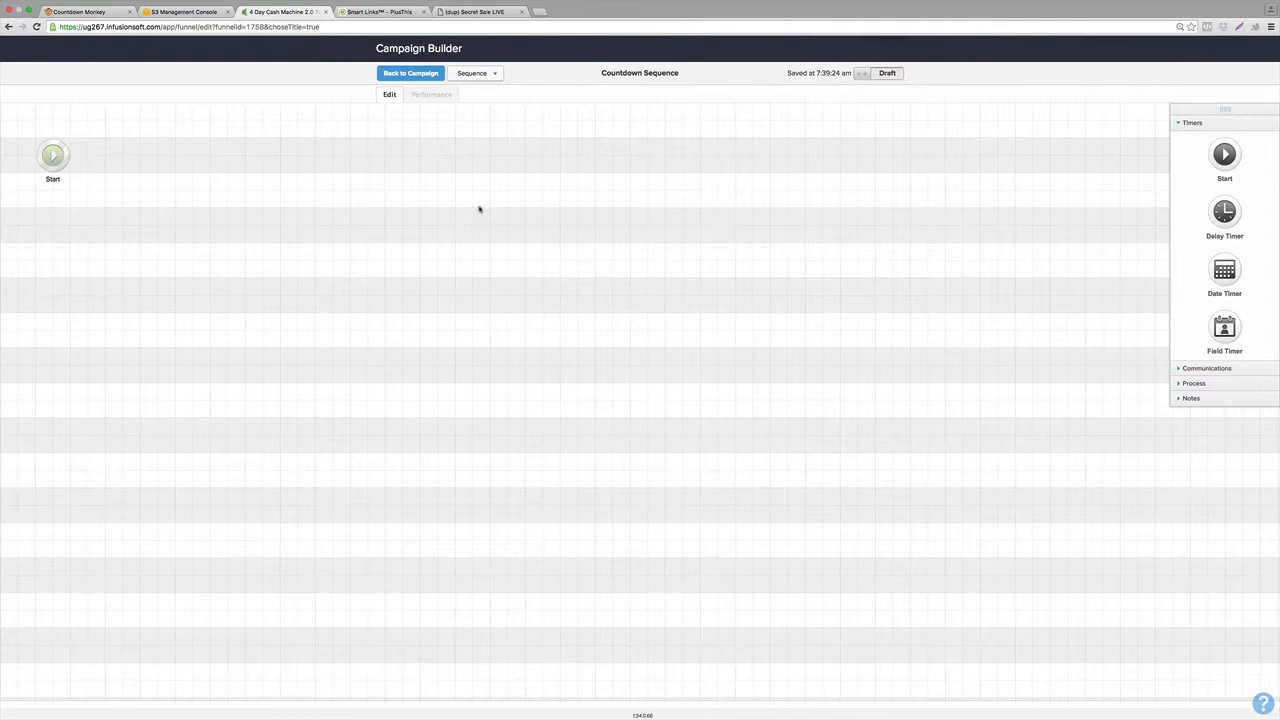
{"action": "left_click_drag", "start_coordinate": [1224, 211], "coordinate": [114, 143]}
{"action": "double_click", "coordinate": [122, 154]}
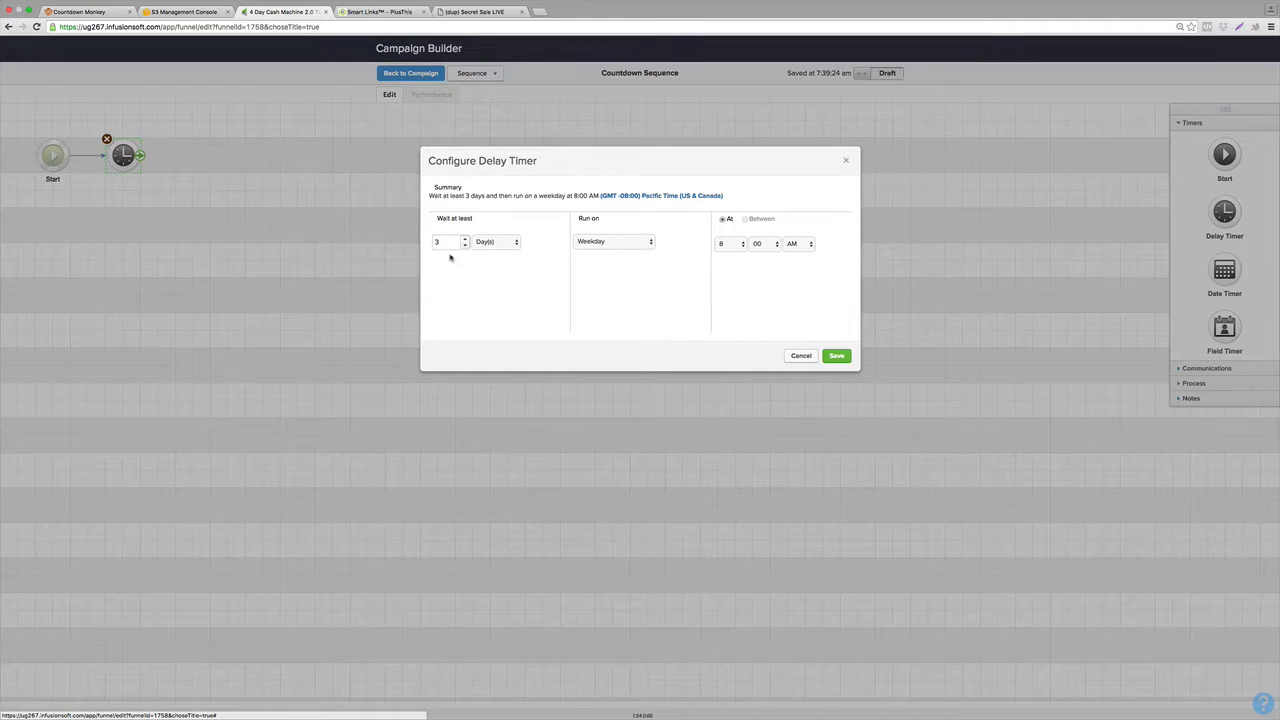
Set the delay timer to wait at least 1 hour and run on any day between 12:00 AM and 11:45 PM.
{"action": "left_click", "coordinate": [487, 246]}
{"action": "left_click", "coordinate": [485, 236]}
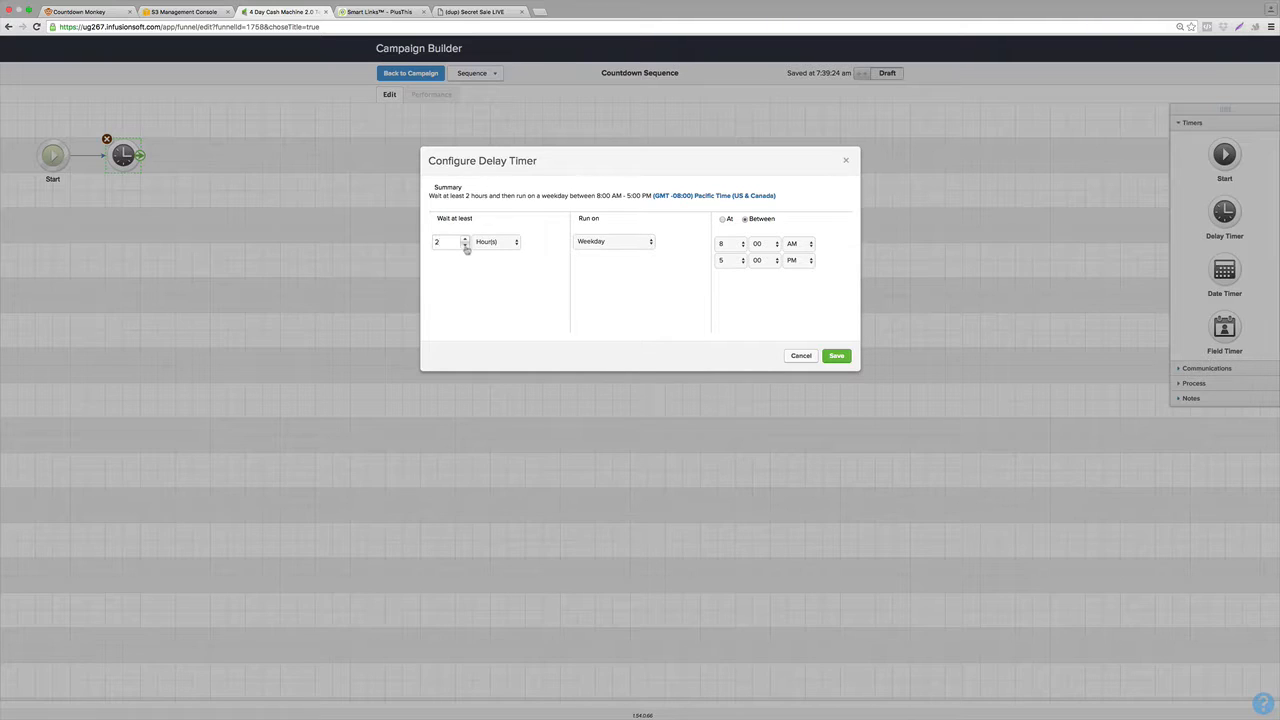
{"action": "left_click", "coordinate": [465, 246]}
{"action": "left_click", "coordinate": [612, 241]}
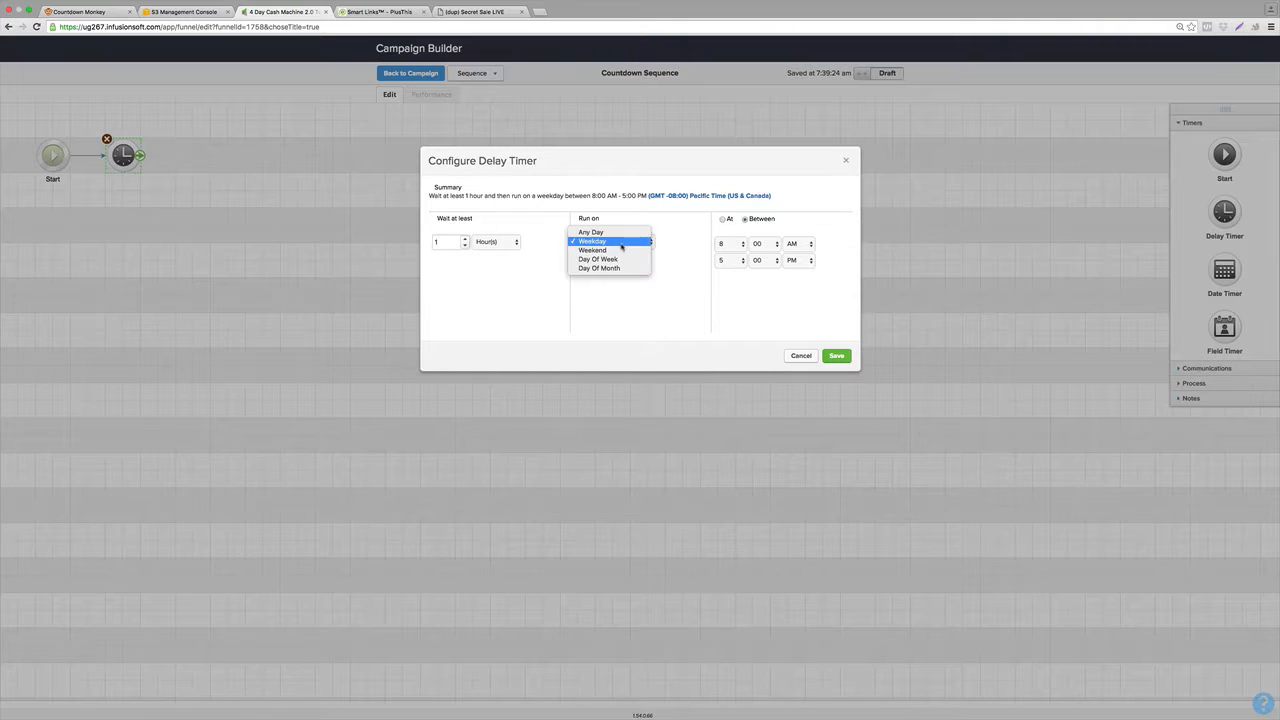
{"action": "left_click", "coordinate": [600, 241]}
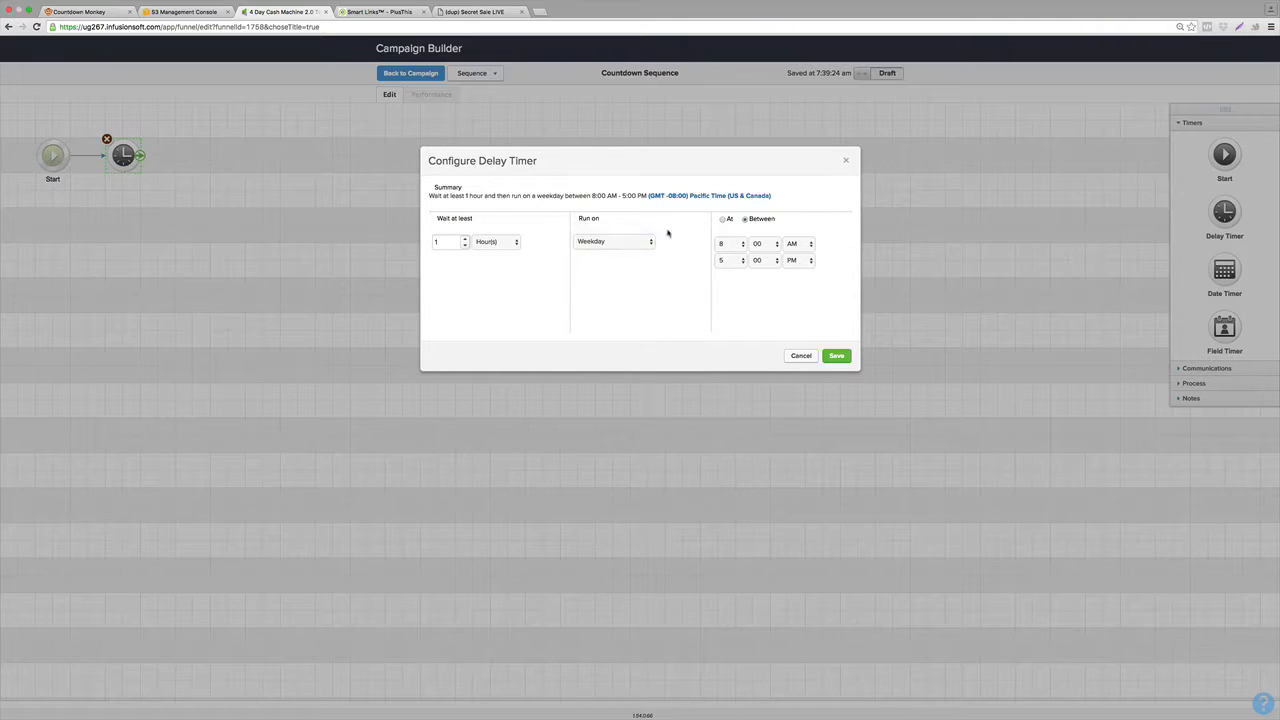
{"action": "left_click", "coordinate": [727, 244]}
{"action": "left_click", "coordinate": [736, 175]}
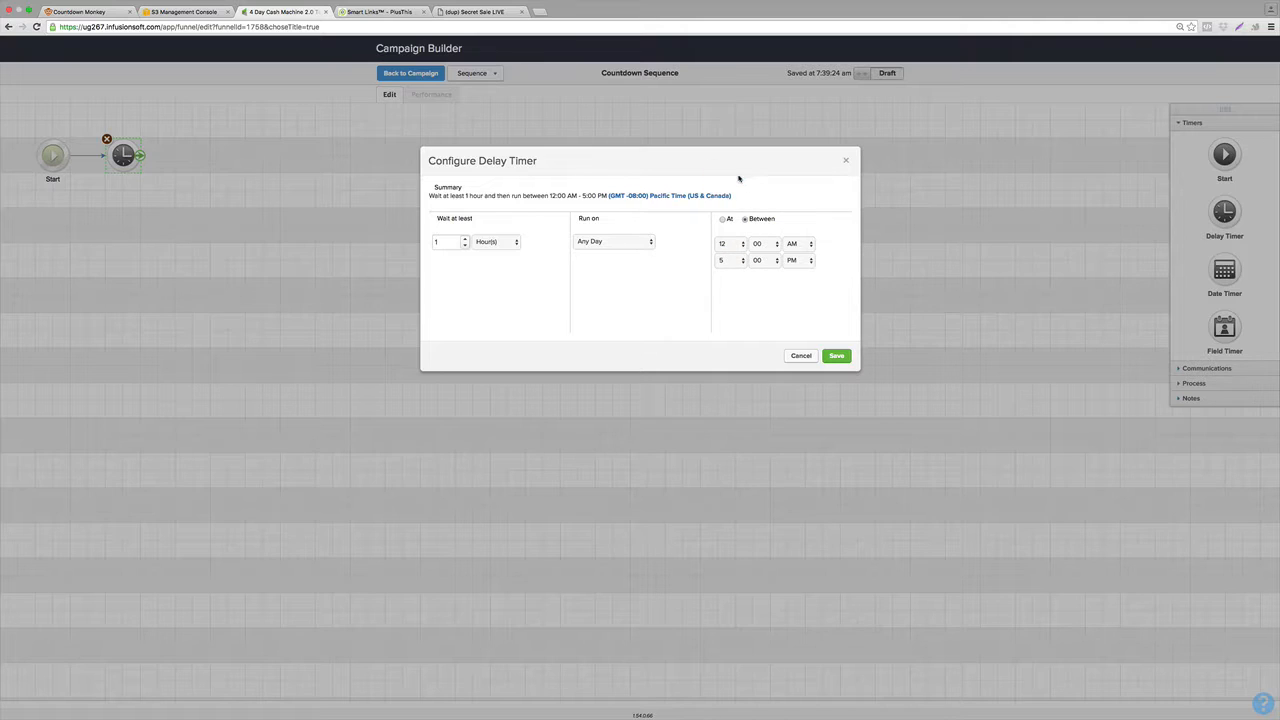
{"action": "left_click", "coordinate": [737, 262]}
{"action": "left_click", "coordinate": [725, 314]}
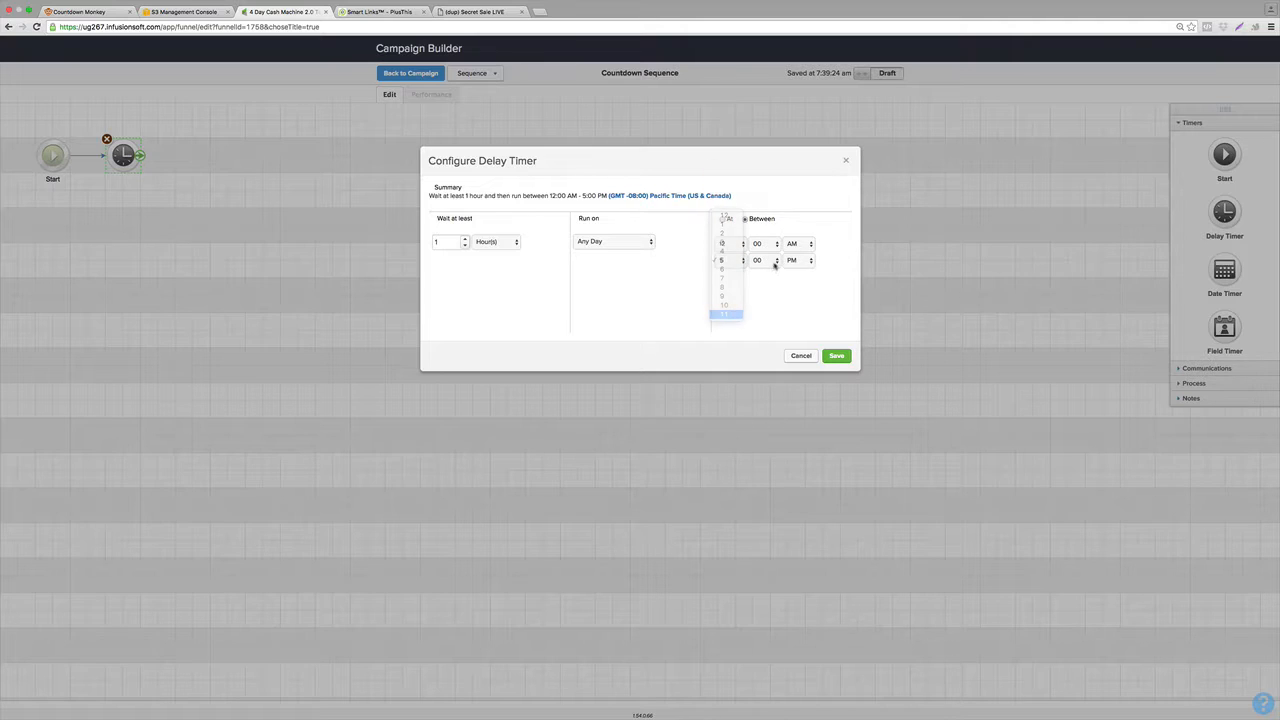
{"action": "left_click", "coordinate": [765, 260]}
{"action": "left_click", "coordinate": [769, 288]}
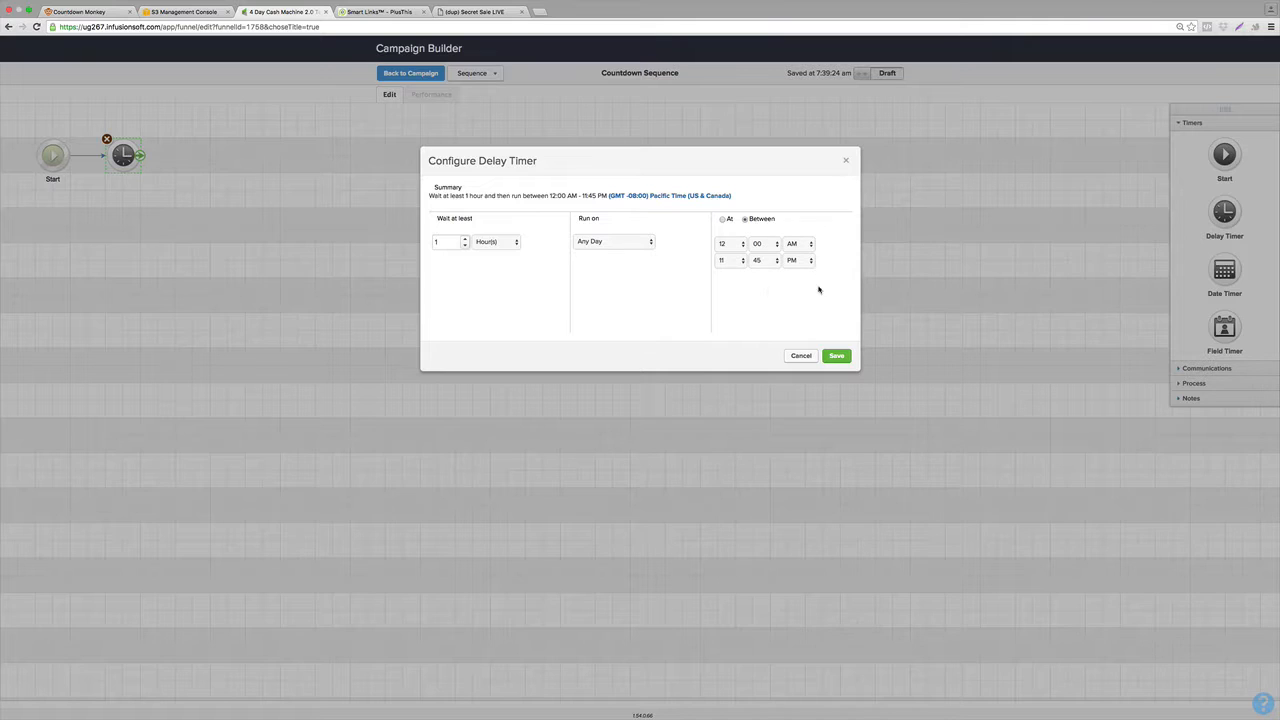
{"action": "left_click", "coordinate": [845, 356]}
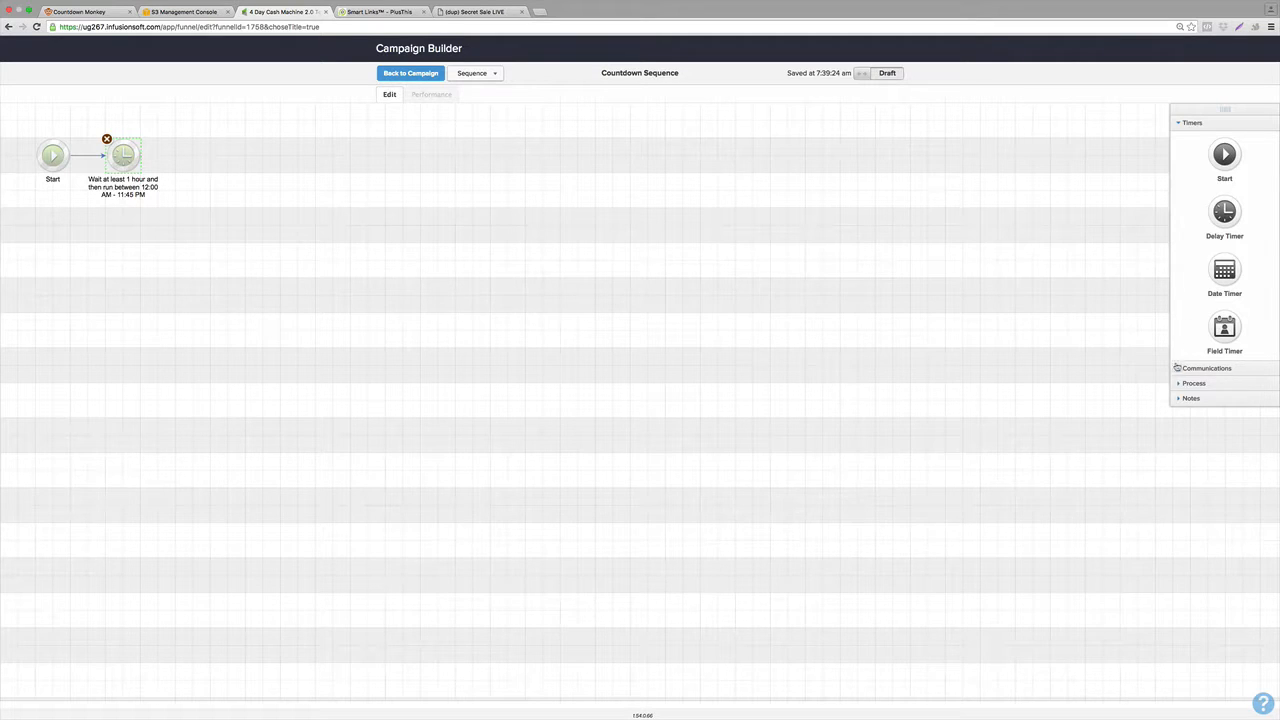
Add an email after the first delay timer, followed by a delay timer set to wait 1 day and run on any day at 8:00 AM.
{"action": "left_click", "coordinate": [1176, 368]}
{"action": "left_click_drag", "start_coordinate": [1220, 178], "coordinate": [196, 152]}
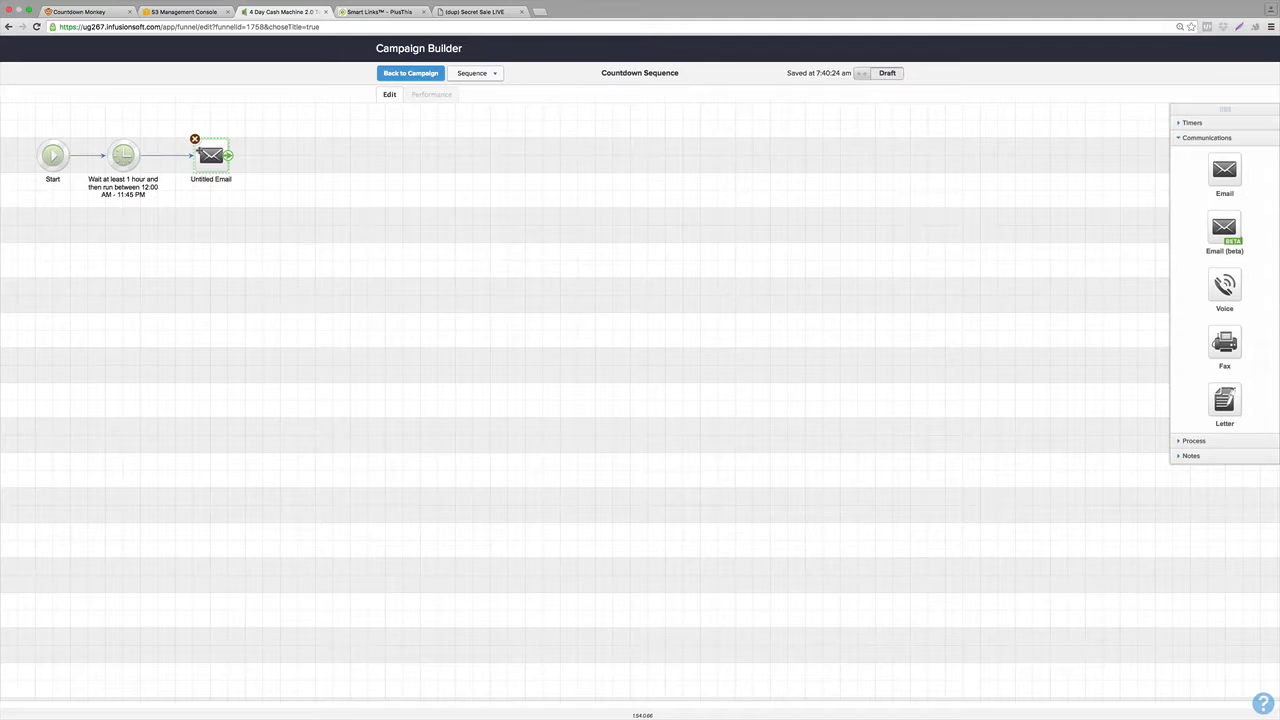
{"action": "left_click", "coordinate": [1184, 124]}
{"action": "left_click_drag", "start_coordinate": [1203, 236], "coordinate": [296, 155]}
{"action": "double_click", "coordinate": [300, 160]}
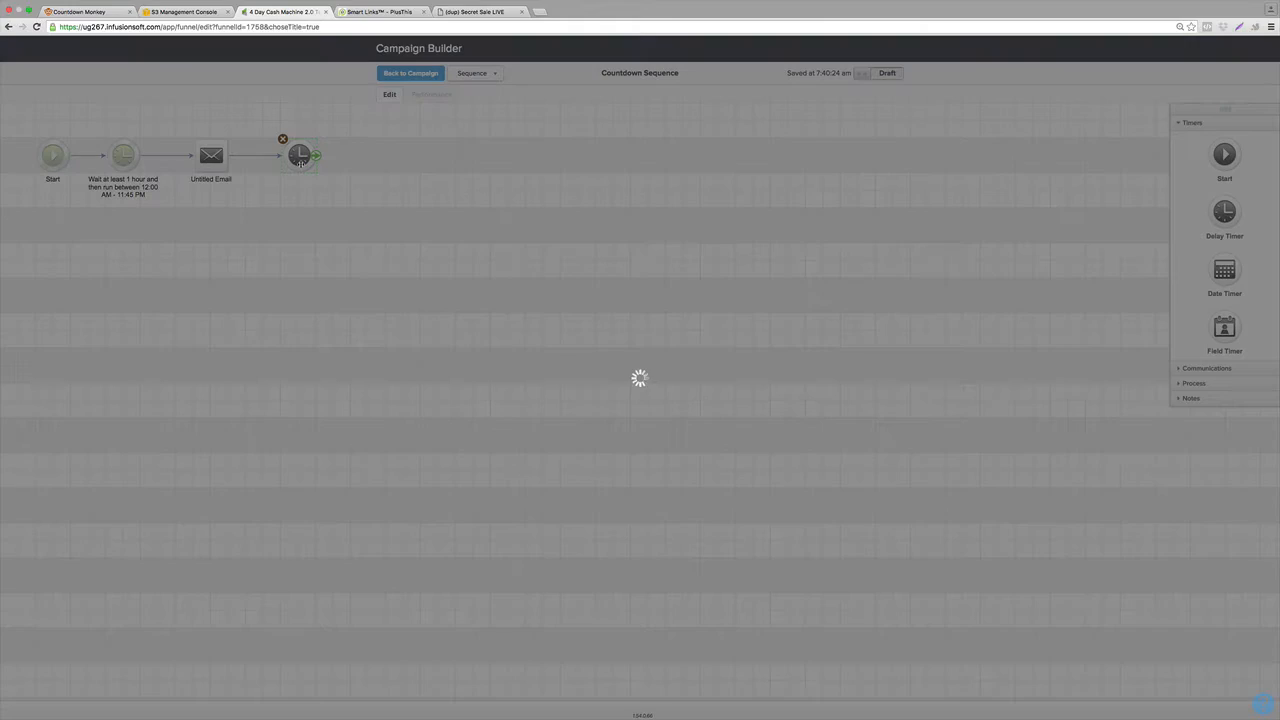
{"action": "double_click", "coordinate": [465, 246]}
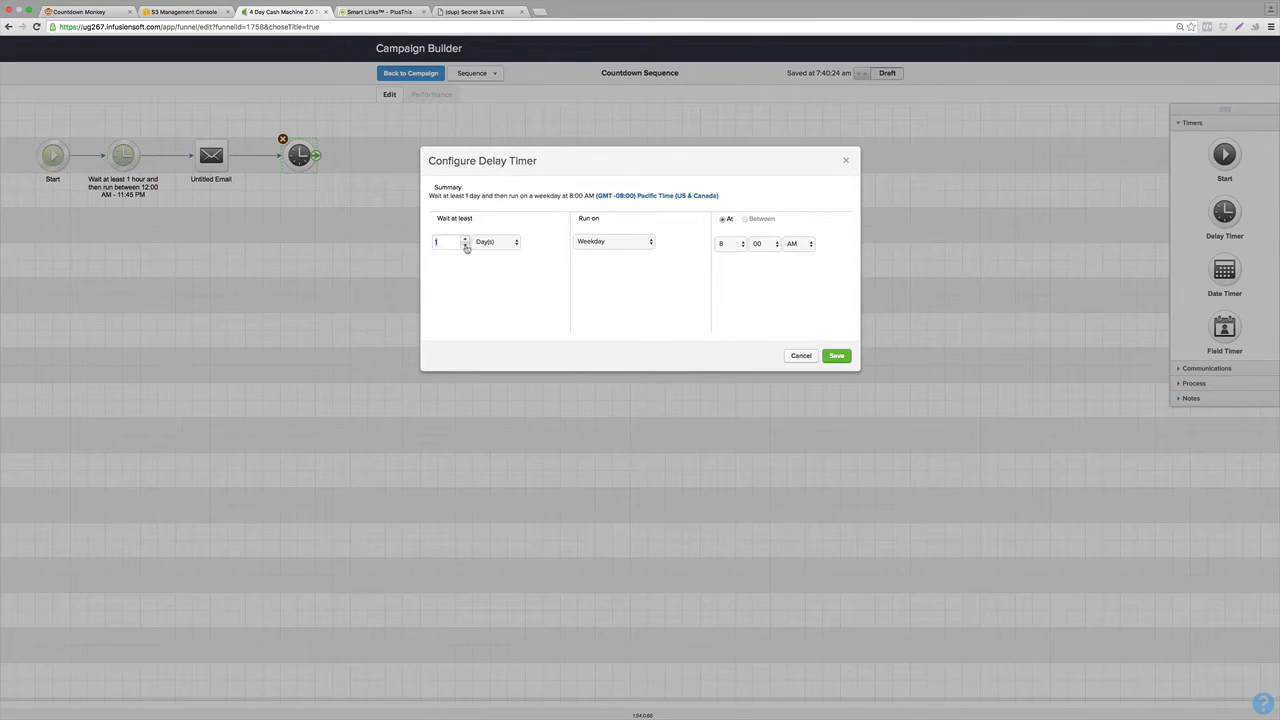
{"action": "left_click", "coordinate": [602, 242]}
{"action": "left_click", "coordinate": [590, 232]}
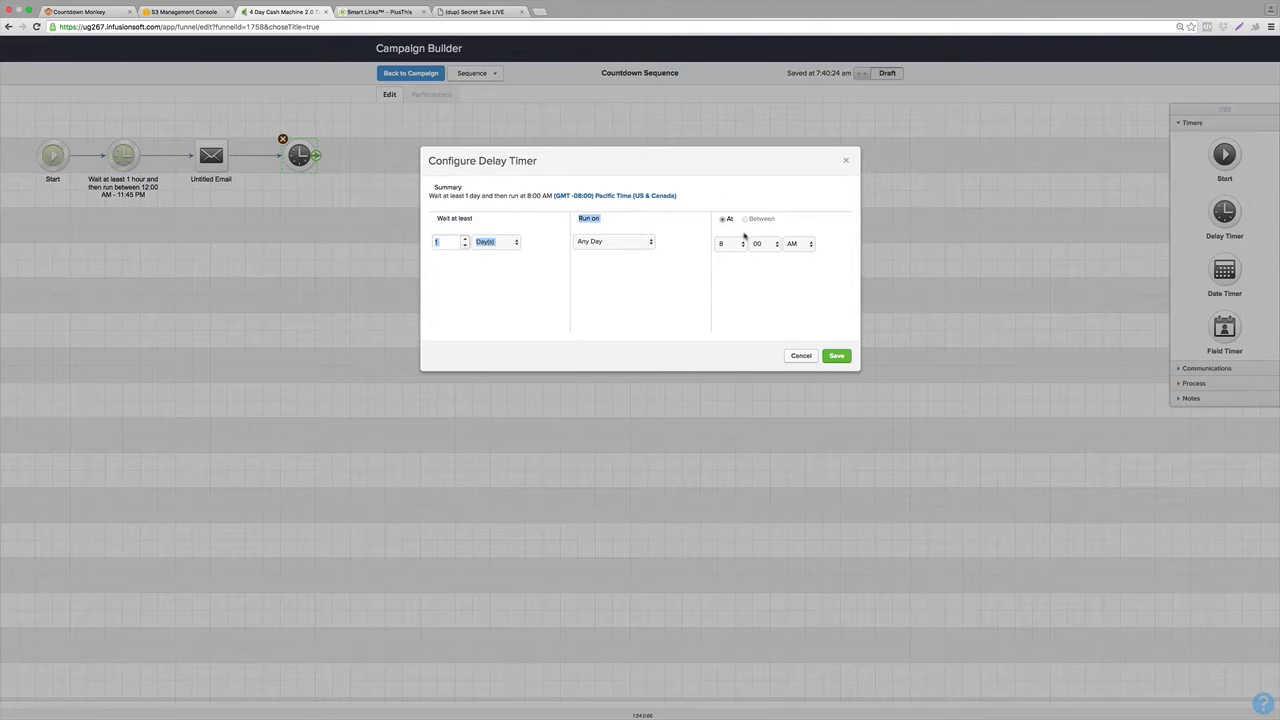
{"action": "left_click", "coordinate": [838, 356]}
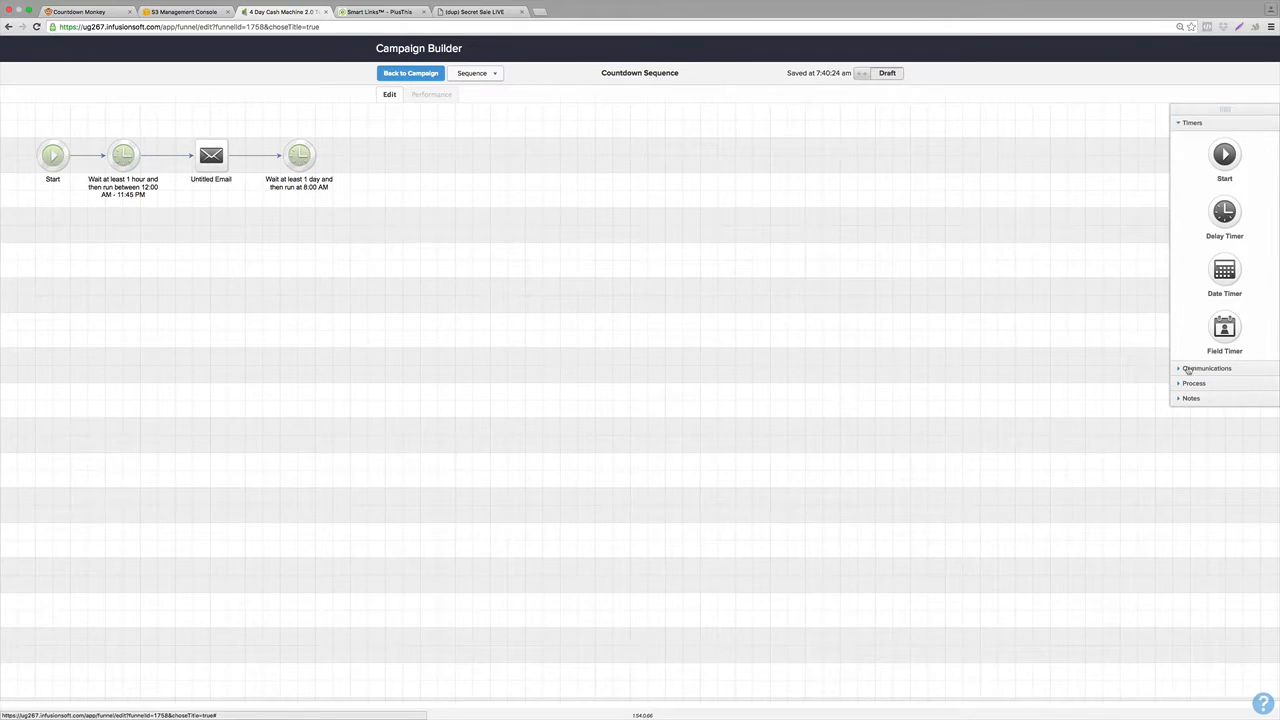
Add another email after that timer, then duplicate the timer and email pairs until the sequence holds four emails.
{"action": "left_click", "coordinate": [1187, 369]}
{"action": "left_click_drag", "start_coordinate": [1224, 166], "coordinate": [388, 155]}
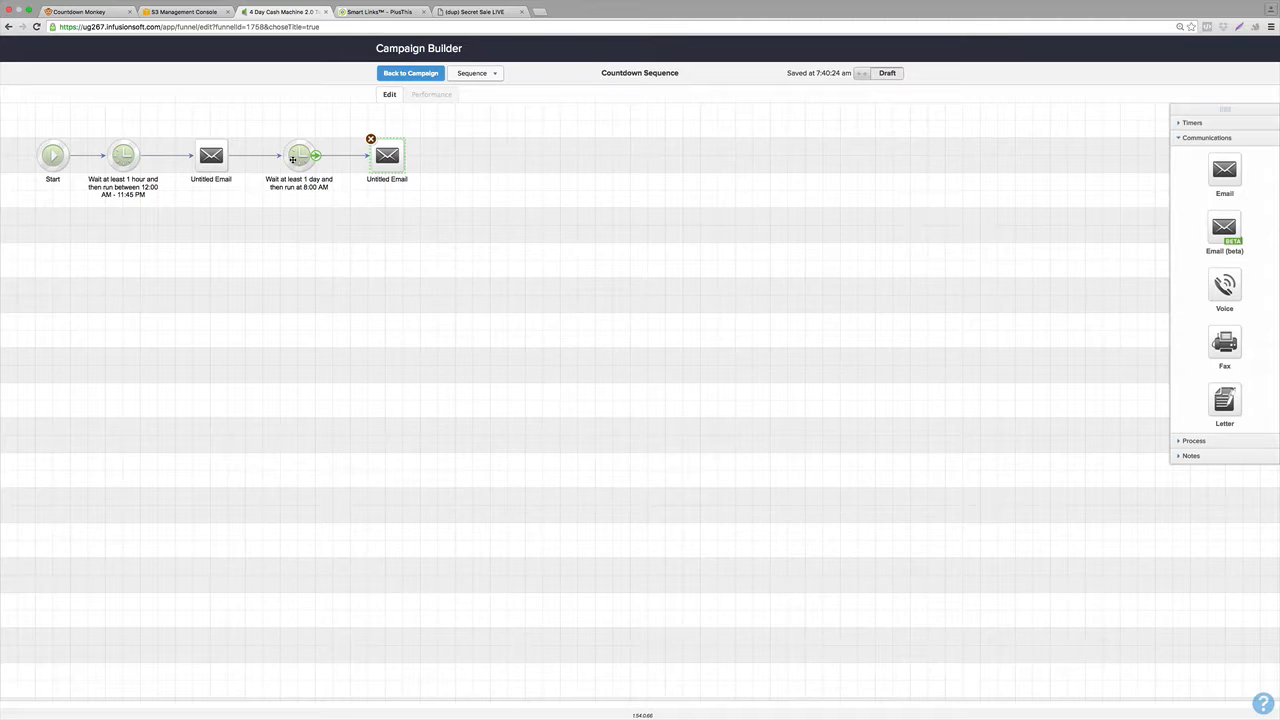
{"action": "left_click_drag", "start_coordinate": [299, 155], "coordinate": [478, 156]}
{"action": "left_click_drag", "start_coordinate": [407, 158], "coordinate": [476, 155]}
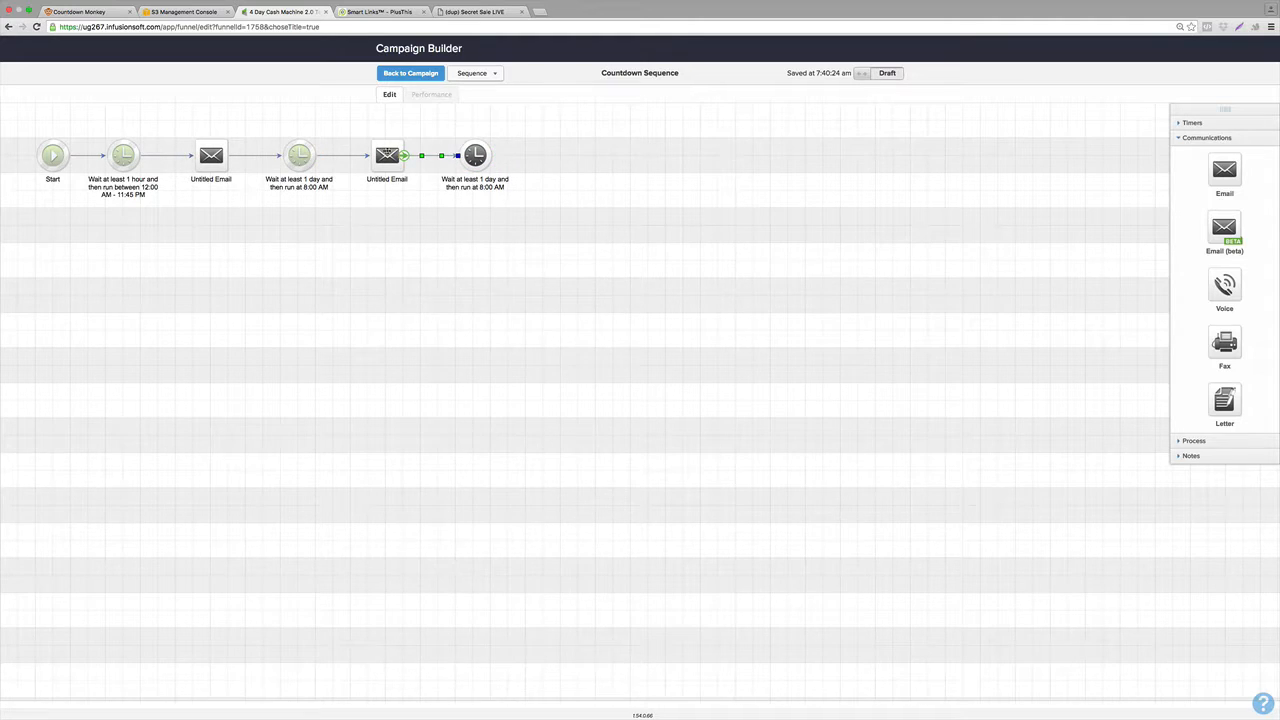
{"action": "left_click_drag", "start_coordinate": [388, 150], "coordinate": [570, 160]}
{"action": "left_click_drag", "start_coordinate": [492, 156], "coordinate": [563, 155]}
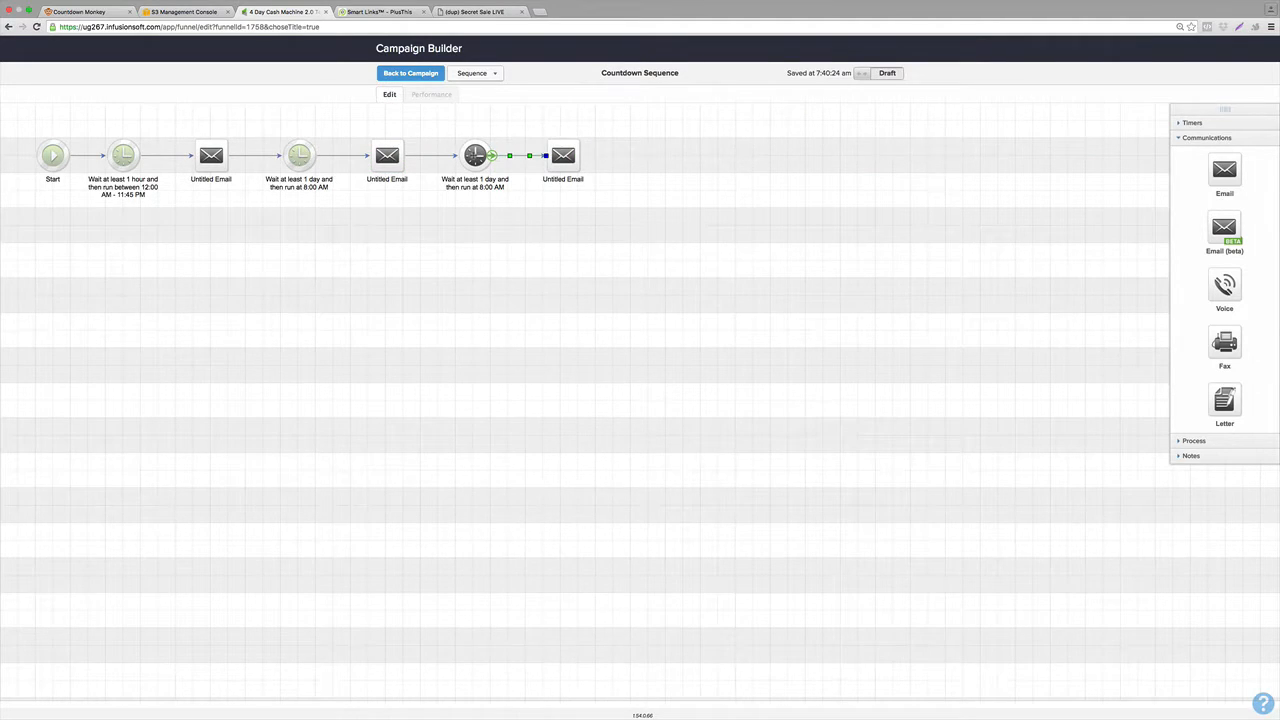
{"action": "left_click_drag", "start_coordinate": [475, 155], "coordinate": [651, 155]}
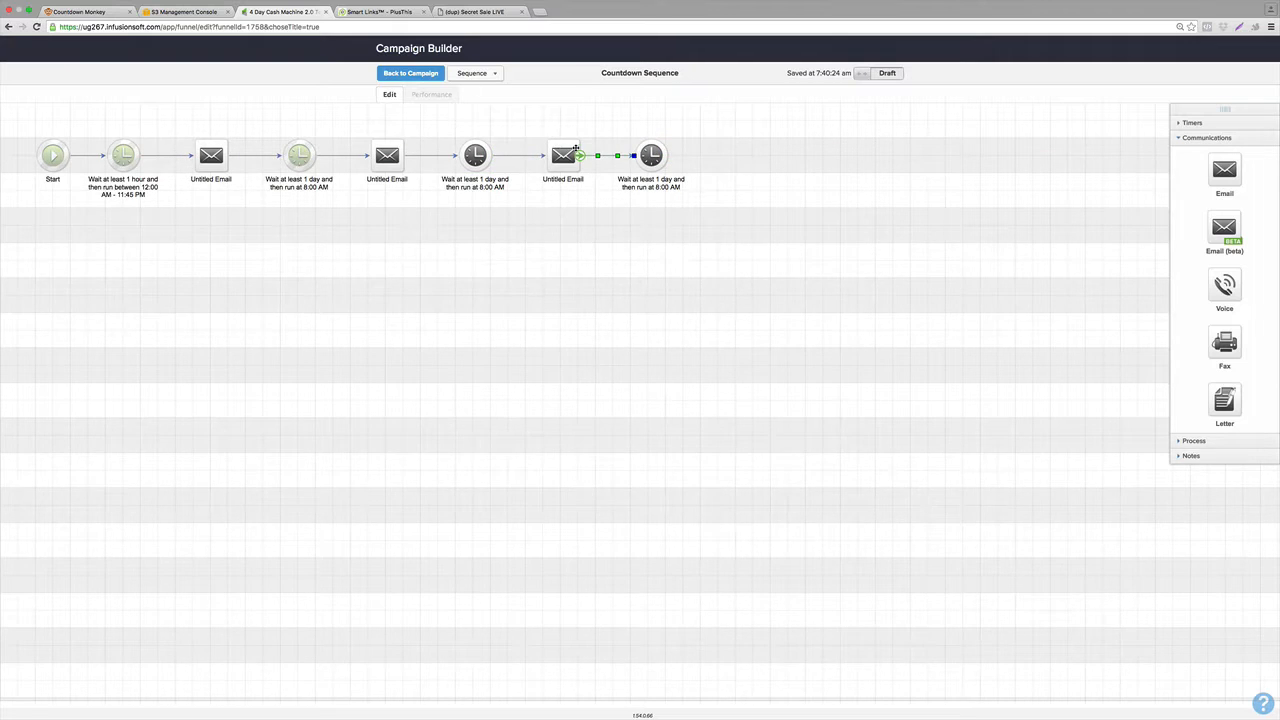
{"action": "mouse_move", "coordinate": [561, 154]}
{"action": "left_mouse_down", "text": "ctrl"}
{"action": "mouse_move", "coordinate": [720, 136]}
{"action": "mouse_move", "coordinate": [740, 155]}
{"action": "left_mouse_up", "text": "ctrl"}
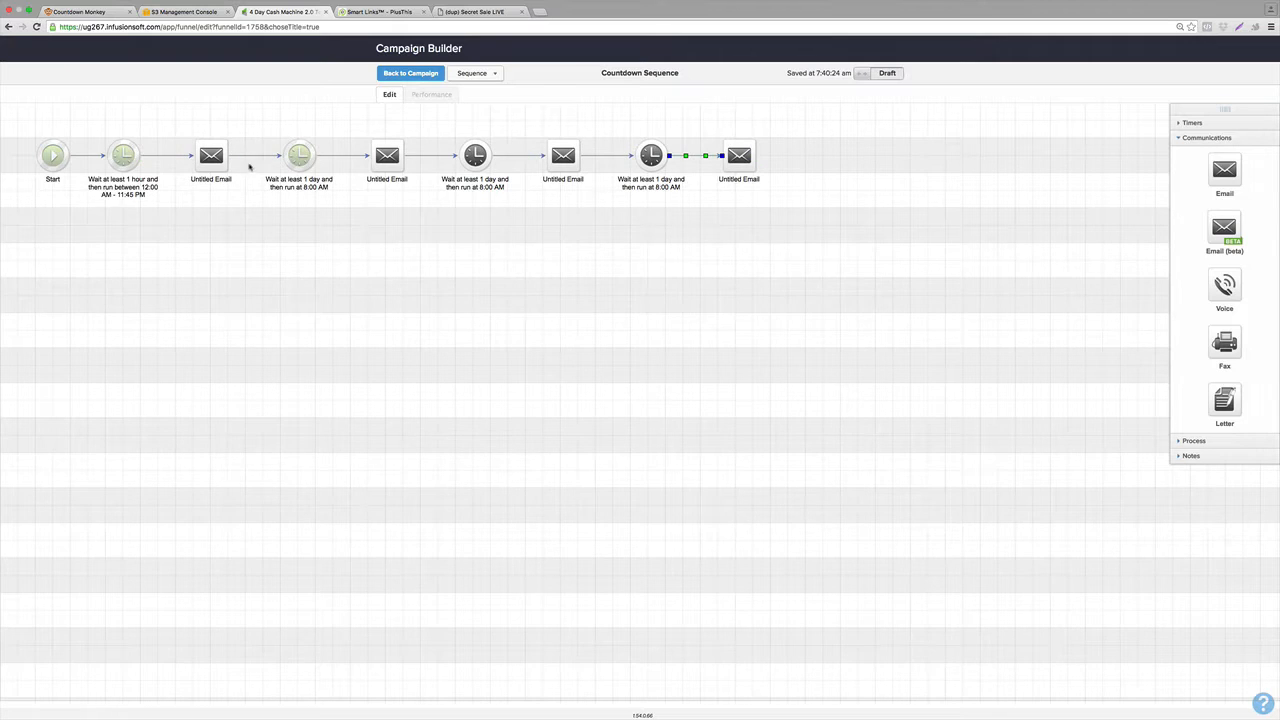
Rename the first two emails in the Countdown Sequence as Day 1 and Day 2.
{"action": "left_click", "coordinate": [205, 182]}
{"action": "left_click", "coordinate": [205, 183]}
{"action": "type", "text": "Day 1"}
{"action": "left_click", "coordinate": [356, 217]}
{"action": "left_click", "coordinate": [394, 182]}
{"action": "left_click", "coordinate": [393, 183]}
{"action": "type", "text": "Day 2"}
{"action": "left_click", "coordinate": [531, 297]}
Rename the third and fourth emails as Day 3 and Day 4.
{"action": "left_click", "coordinate": [566, 180]}
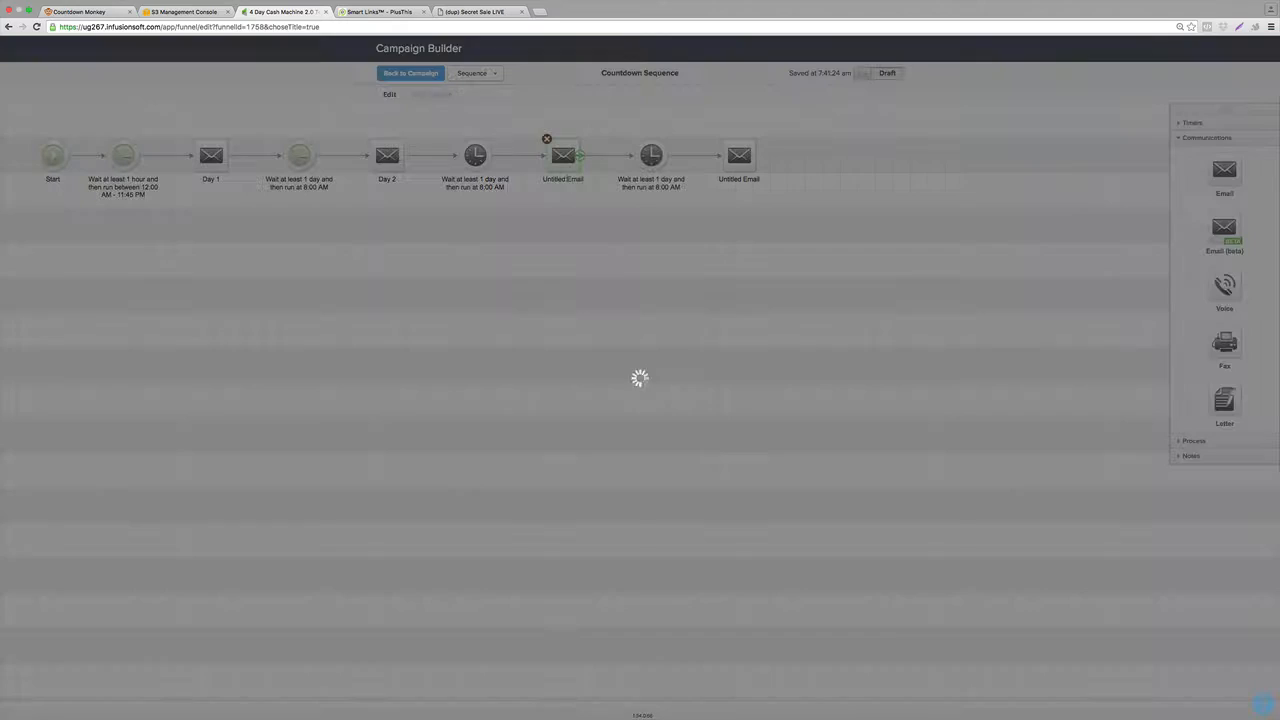
{"action": "left_click", "coordinate": [566, 181]}
{"action": "type", "text": "Day 3"}
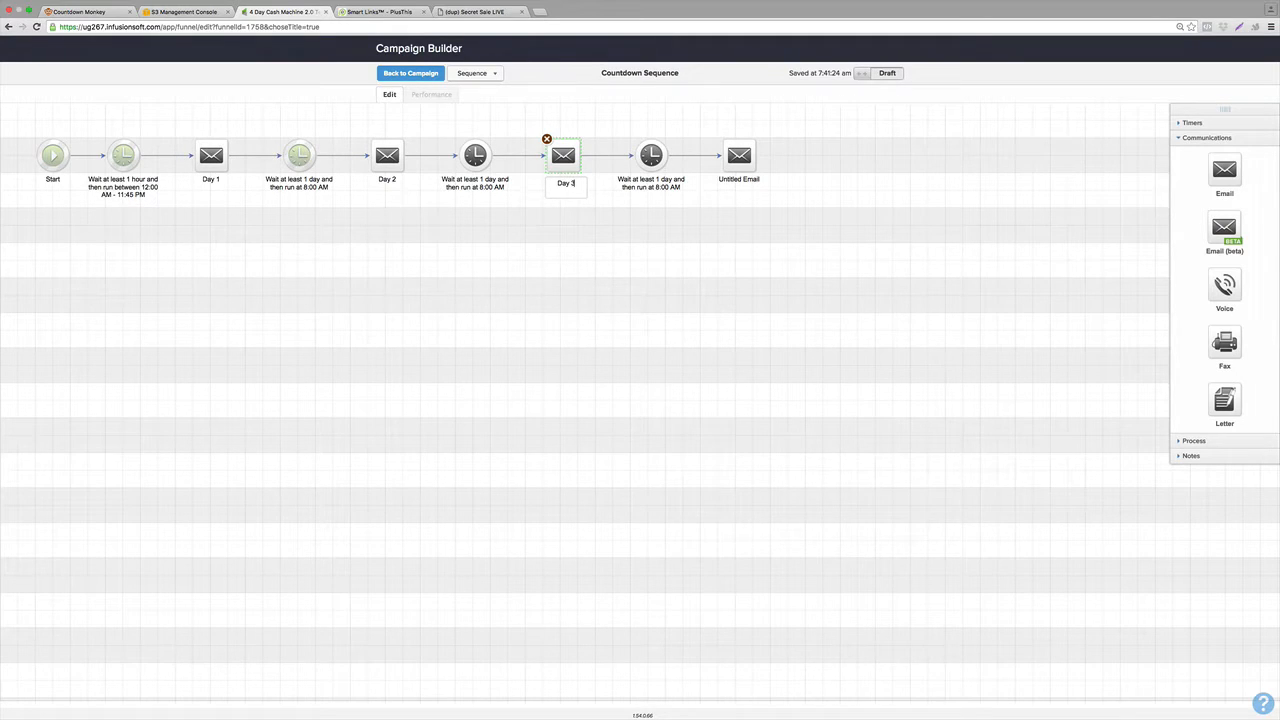
{"action": "left_click", "coordinate": [727, 297]}
{"action": "left_click", "coordinate": [752, 153]}
{"action": "left_click", "coordinate": [739, 181]}
{"action": "type", "text": "Day 4"}
{"action": "left_click", "coordinate": [747, 270]}
Add a delay timer after Day 4 set to wait 1 day and run on any day, then return to the campaign.
{"action": "left_click", "coordinate": [1180, 124]}
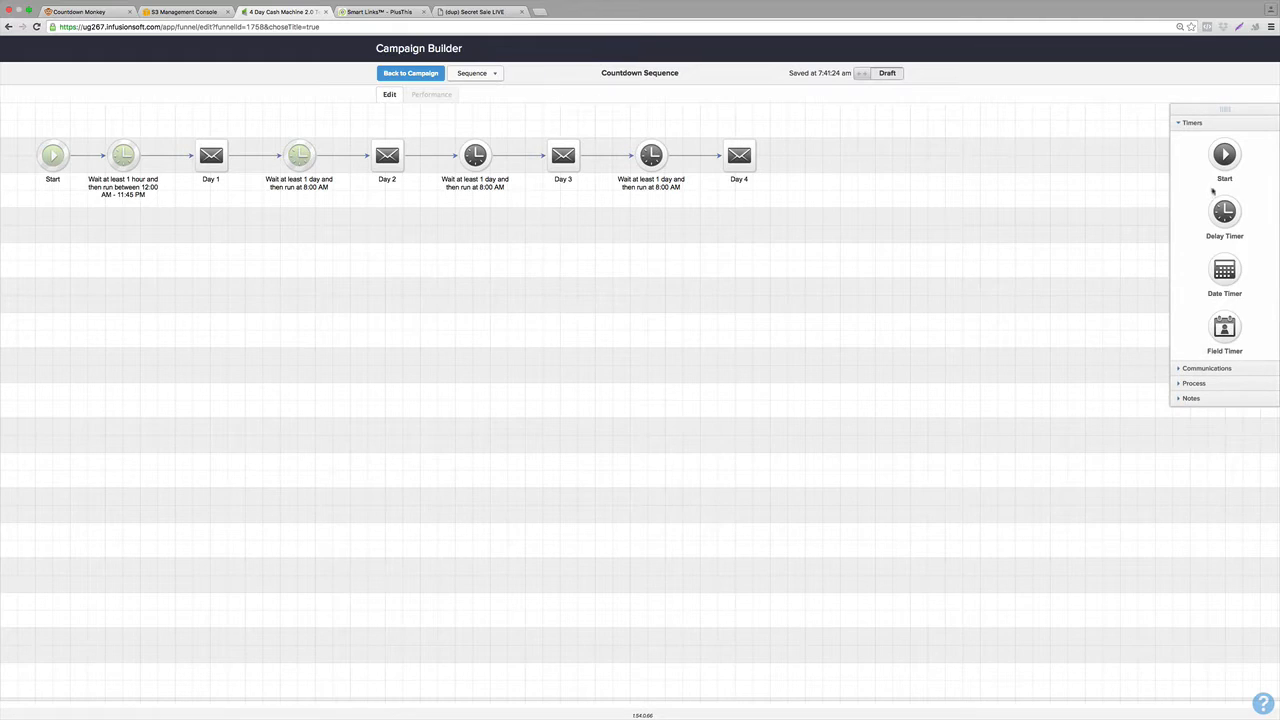
{"action": "left_click_drag", "start_coordinate": [1225, 211], "coordinate": [827, 155]}
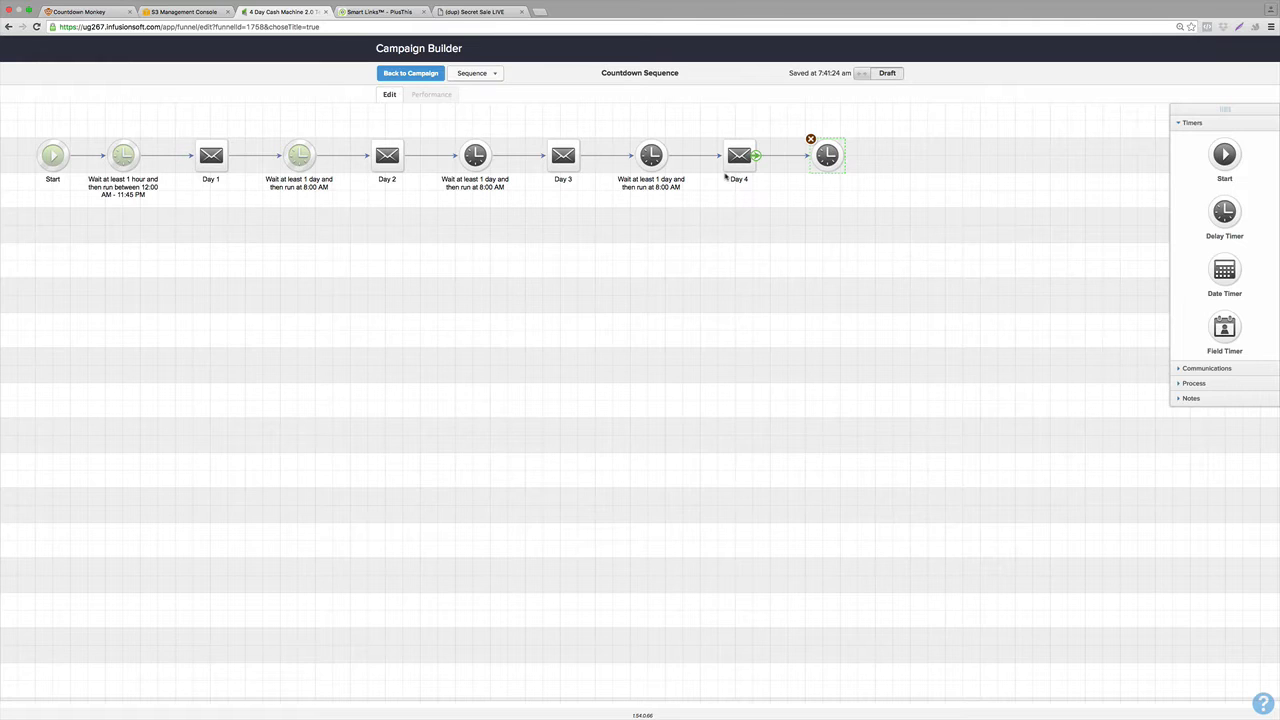
{"action": "double_click", "coordinate": [830, 155]}
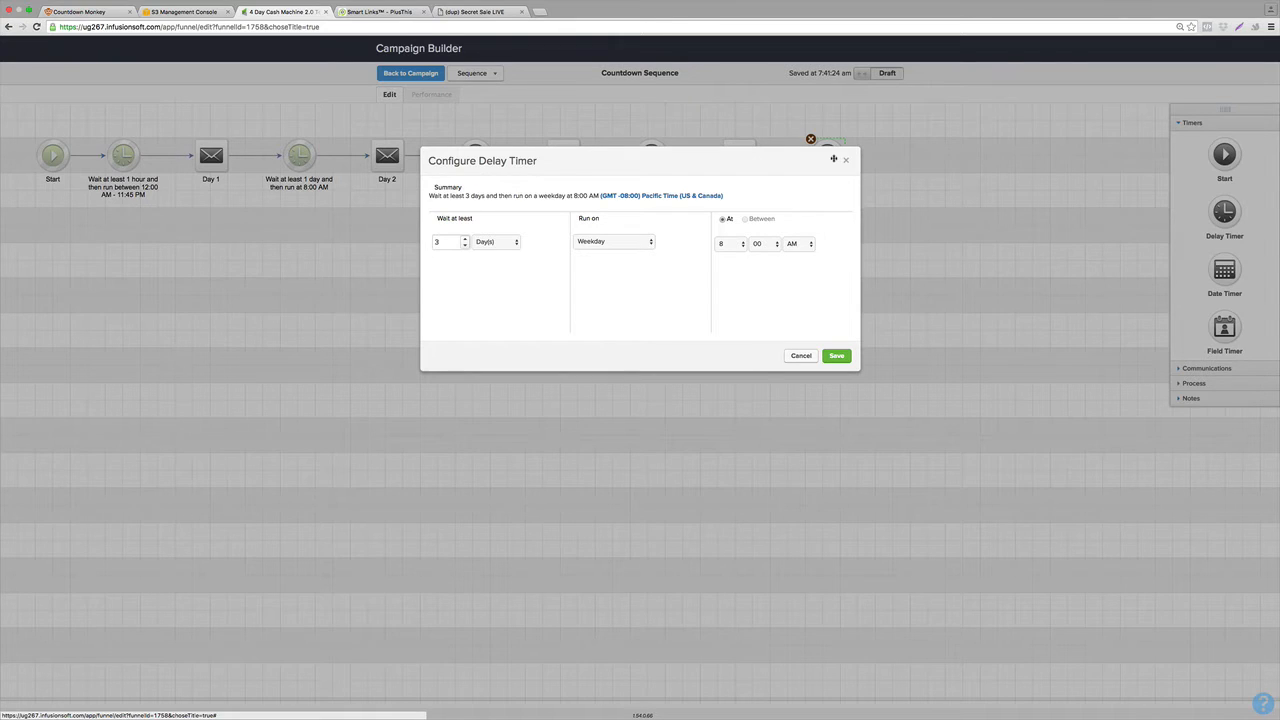
{"action": "left_click", "coordinate": [465, 241]}
{"action": "left_click", "coordinate": [465, 245]}
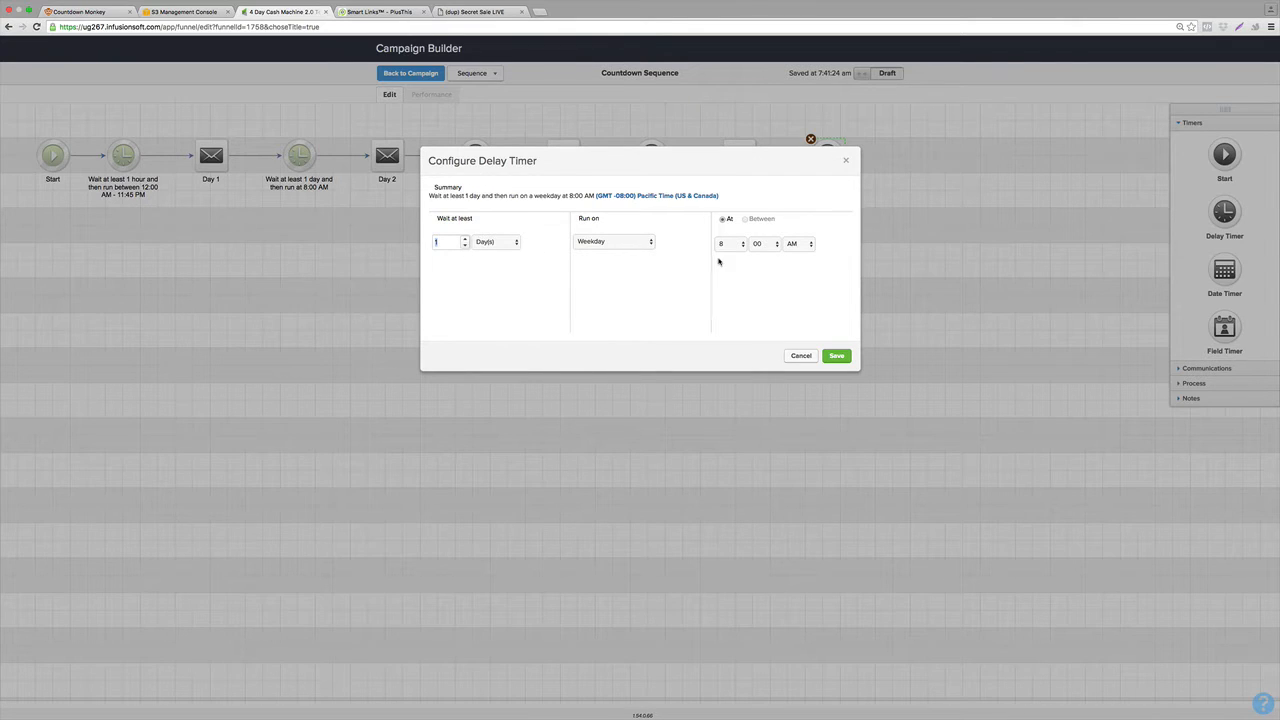
{"action": "left_click", "coordinate": [620, 245]}
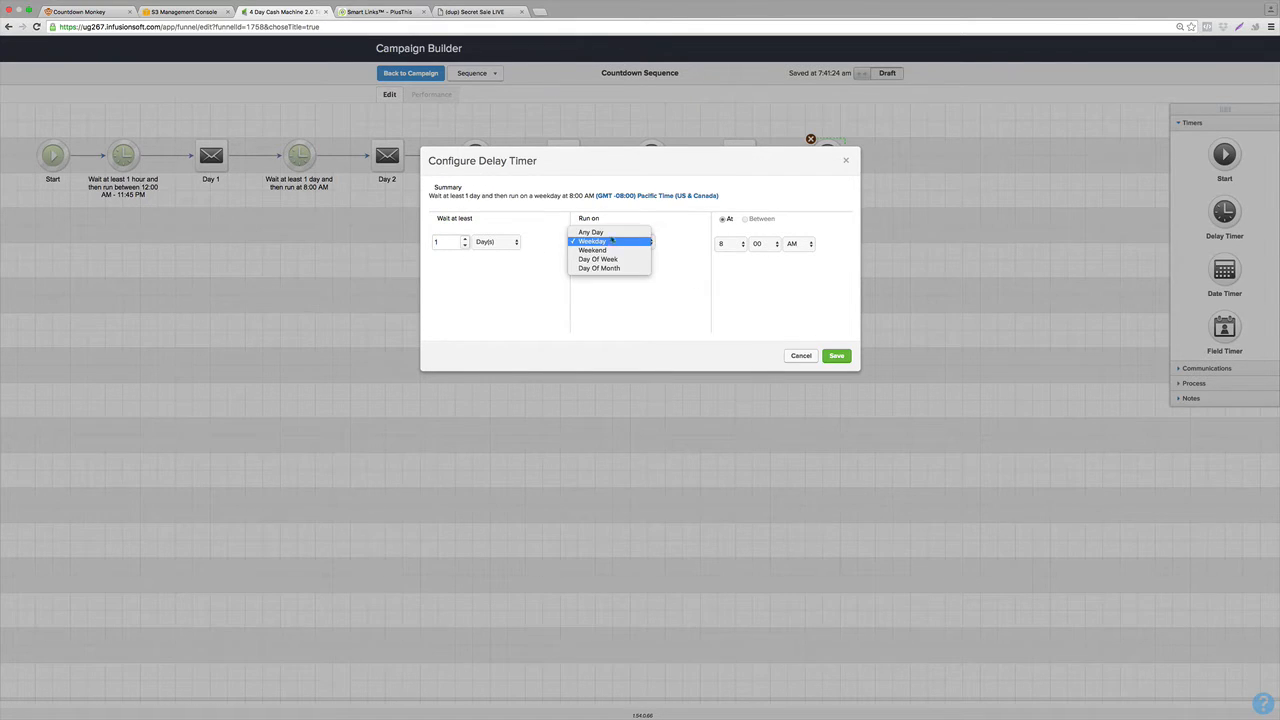
{"action": "left_click", "coordinate": [605, 237]}
{"action": "left_click", "coordinate": [831, 359]}
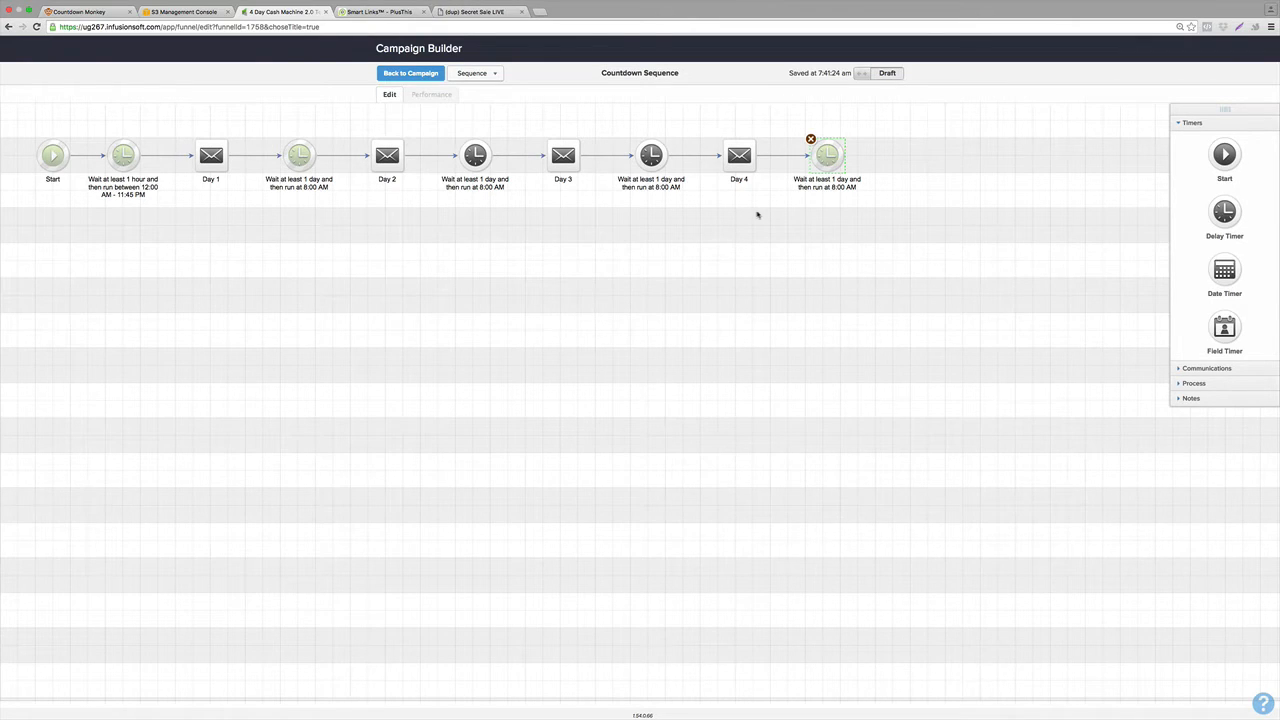
{"action": "left_click", "coordinate": [410, 73]}
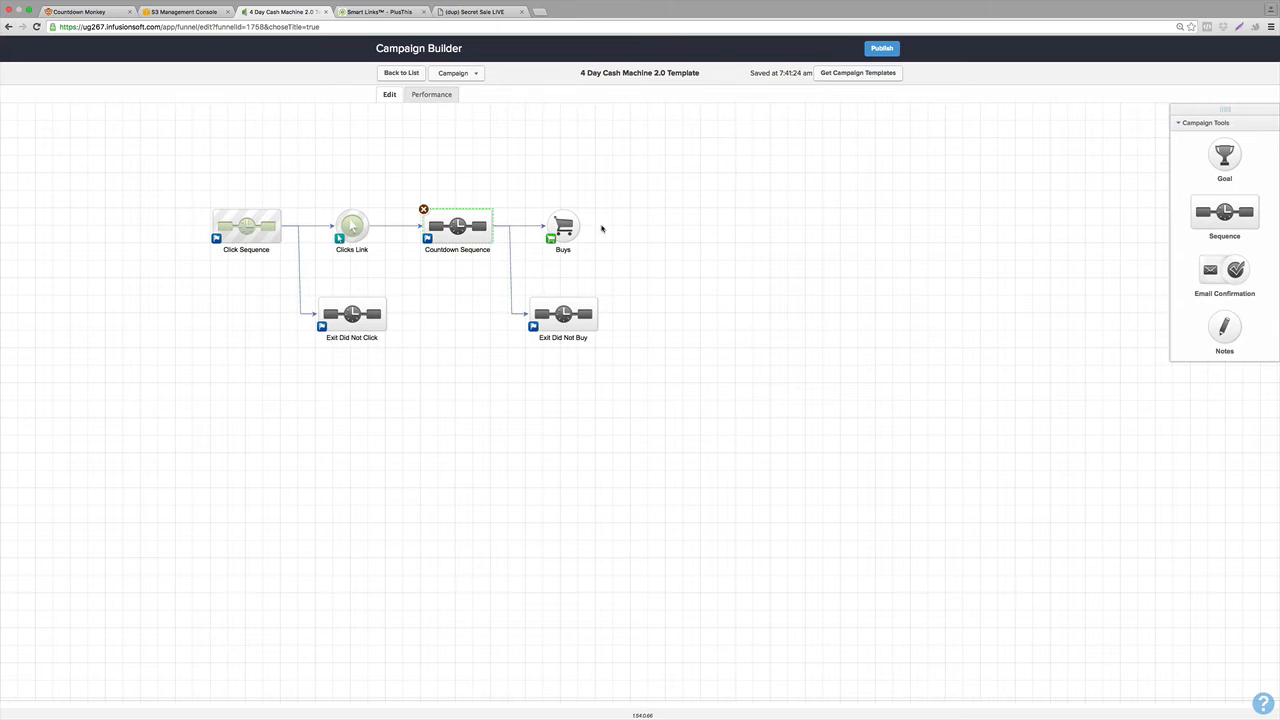
Configure the Buys goal for a specific product purchase of Legacy Collection.
{"action": "mouse_move", "coordinate": [567, 228]}
{"action": "double_click", "coordinate": [563, 226]}
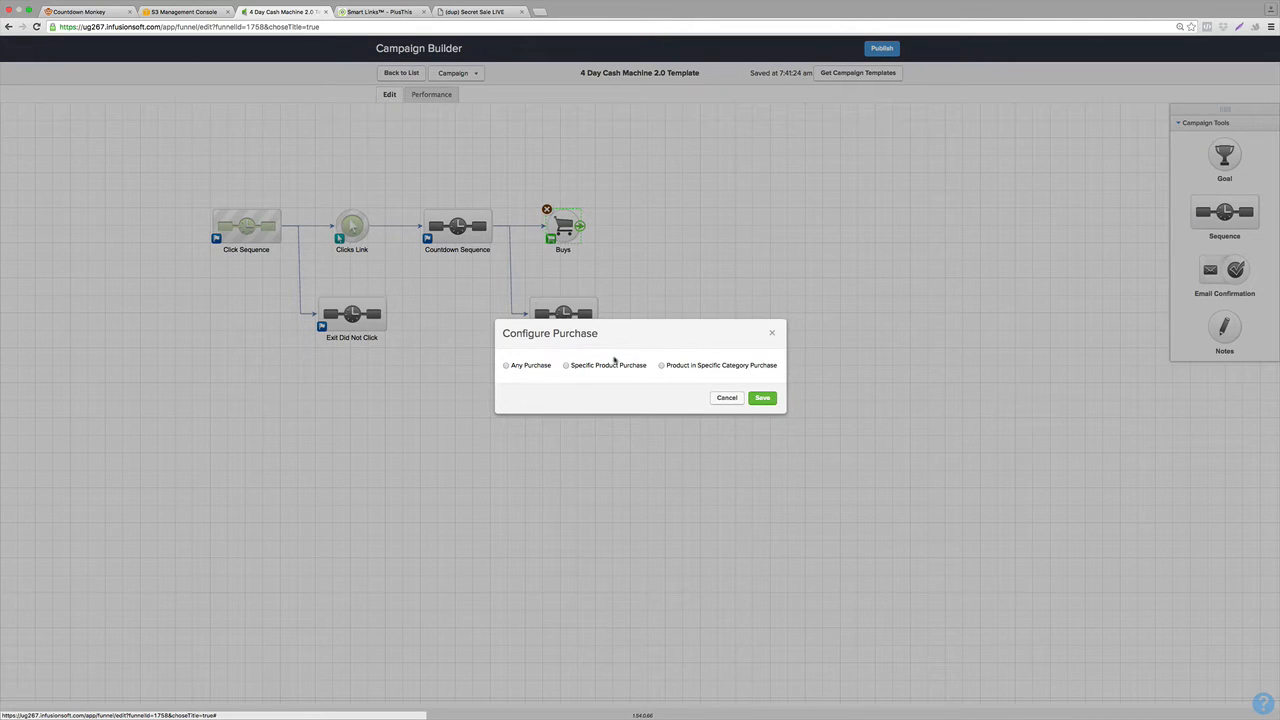
{"action": "left_click", "coordinate": [564, 366]}
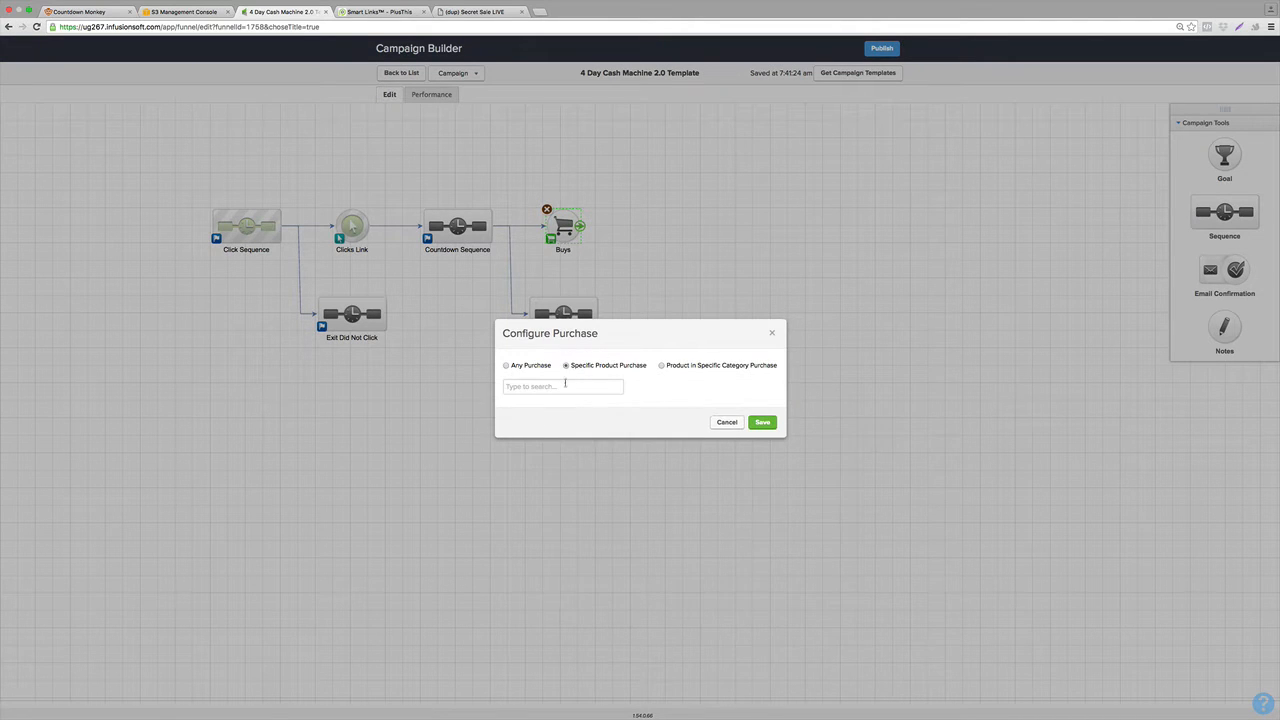
{"action": "type", "text": "t"}
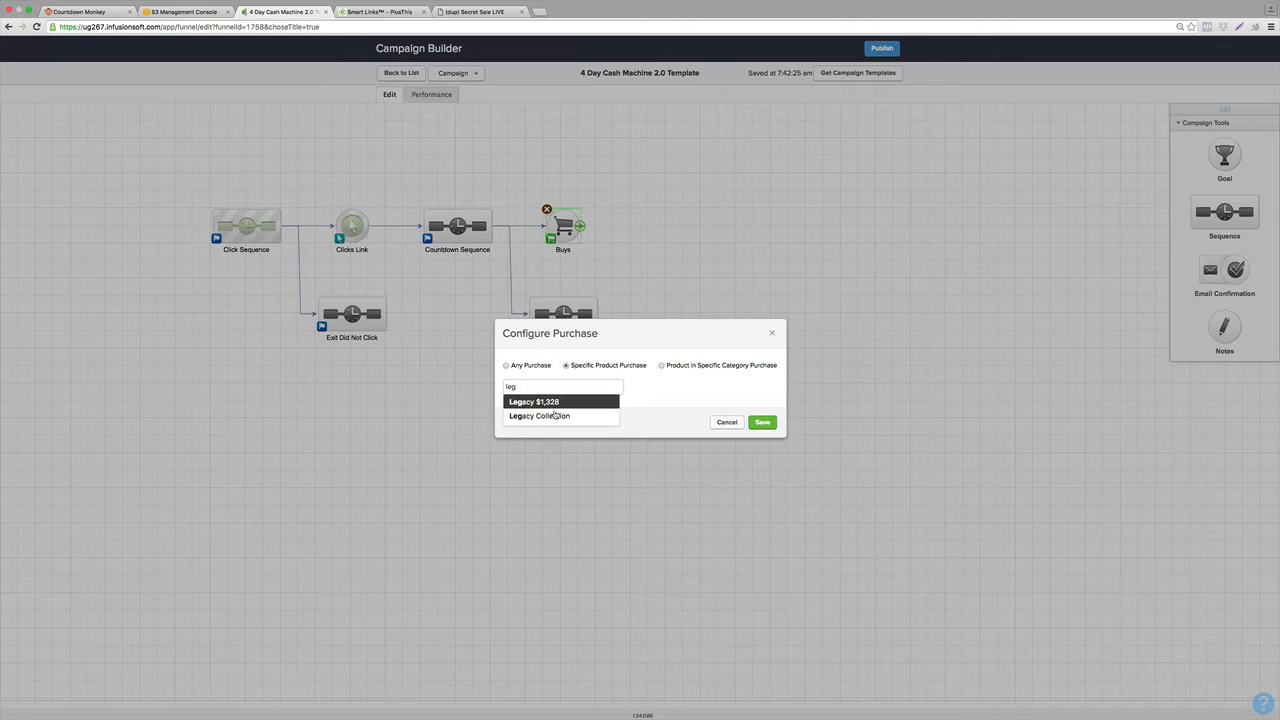
{"action": "left_click", "coordinate": [558, 416]}
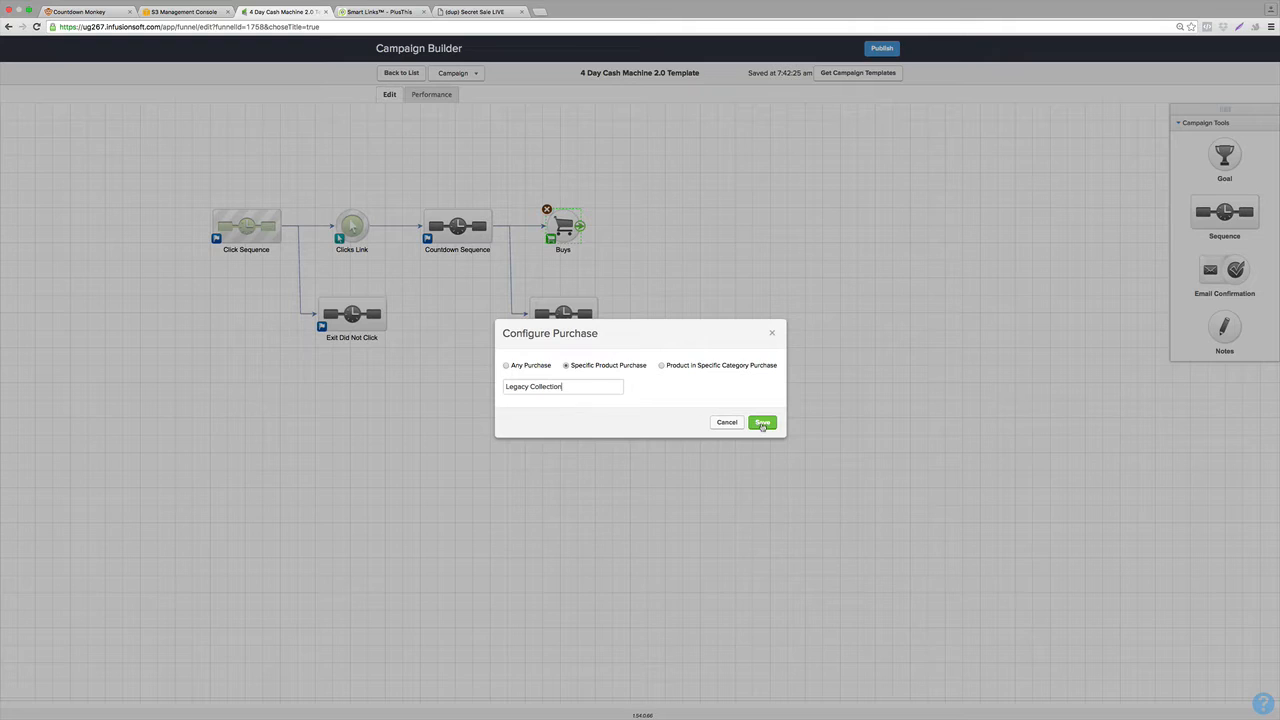
{"action": "left_click", "coordinate": [762, 422]}
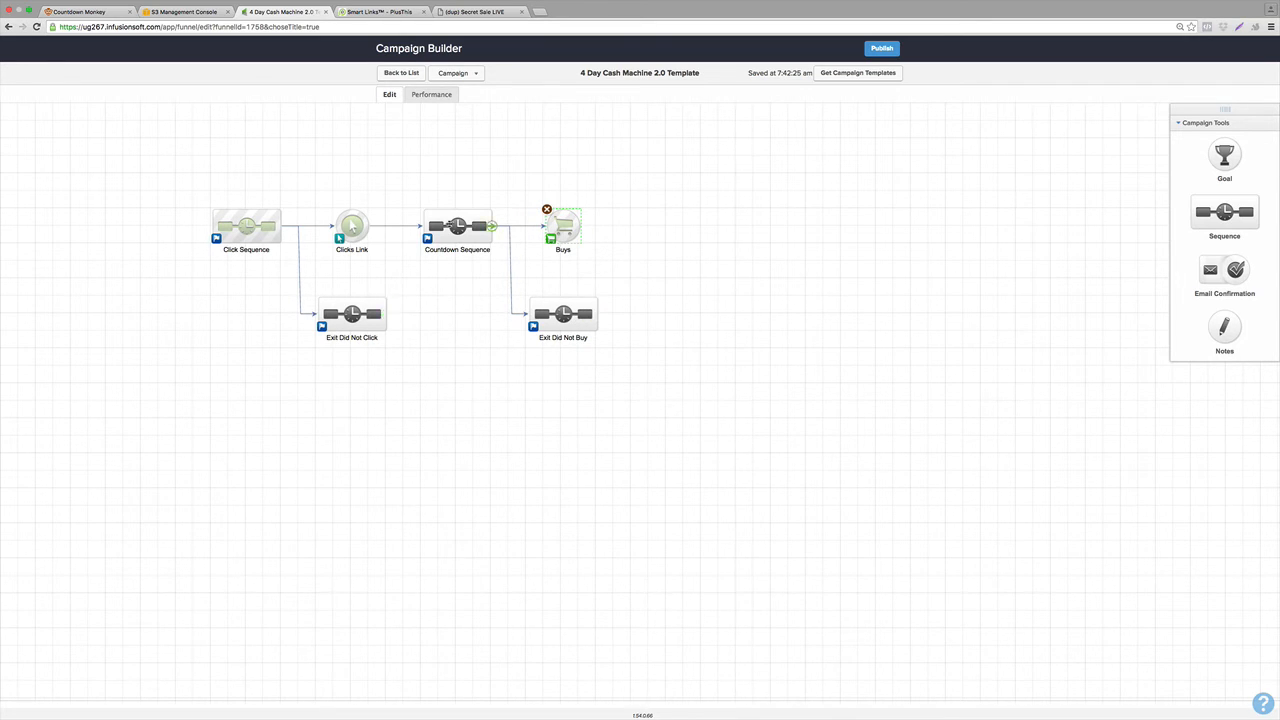
Open the Countdown Sequence and mark the Day 1 email as Ready.
{"action": "double_click", "coordinate": [454, 225]}
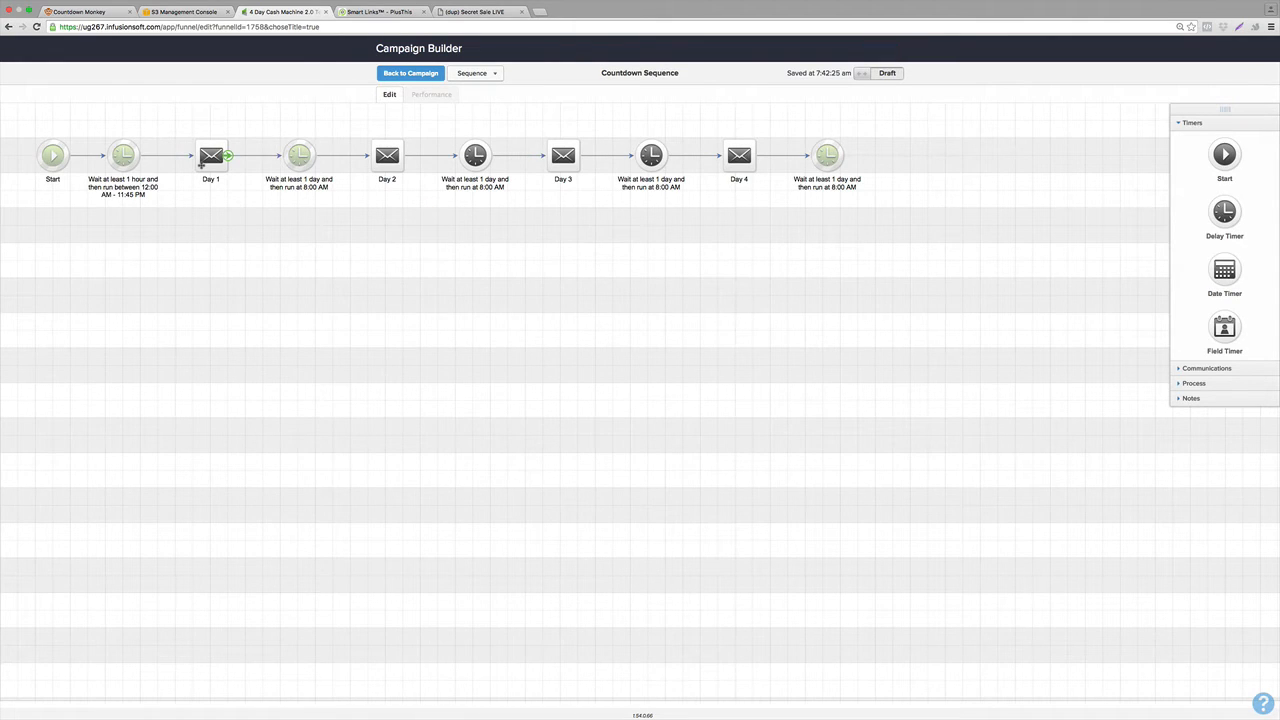
{"action": "double_click", "coordinate": [201, 165]}
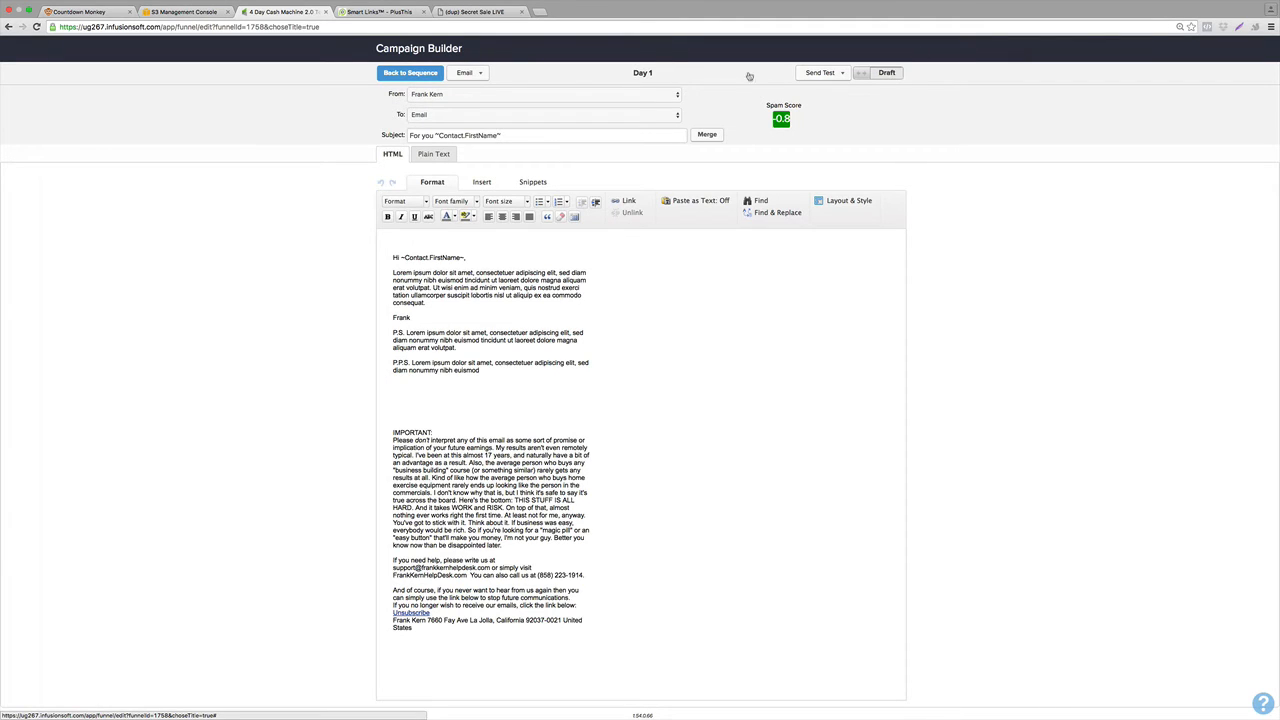
{"action": "left_click", "coordinate": [393, 74]}
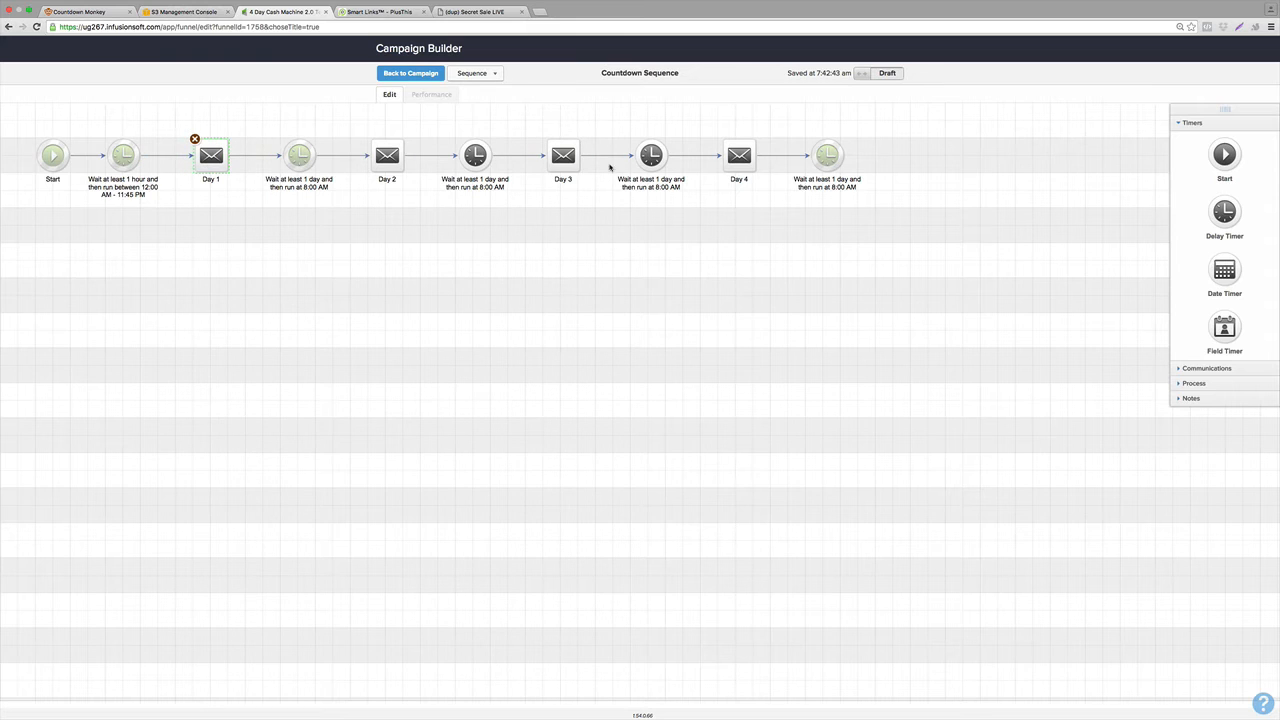
{"action": "double_click", "coordinate": [213, 155]}
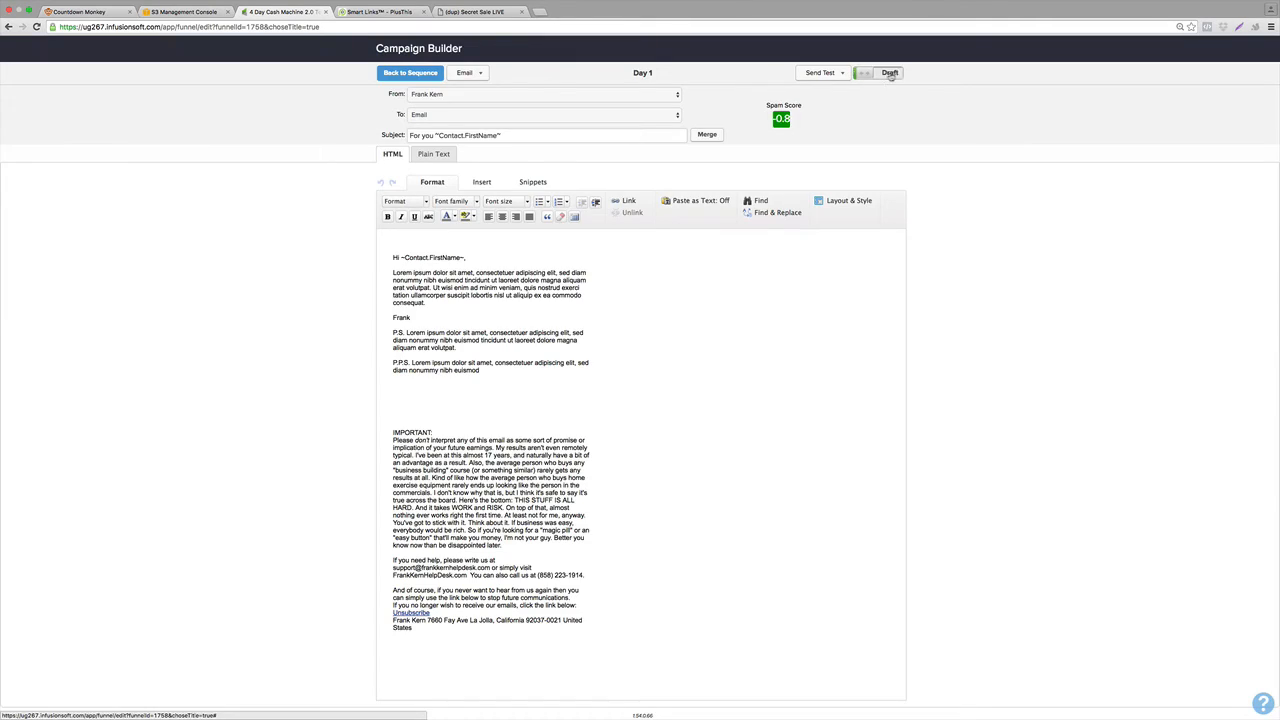
{"action": "left_click", "coordinate": [886, 74]}
{"action": "left_click", "coordinate": [410, 73]}
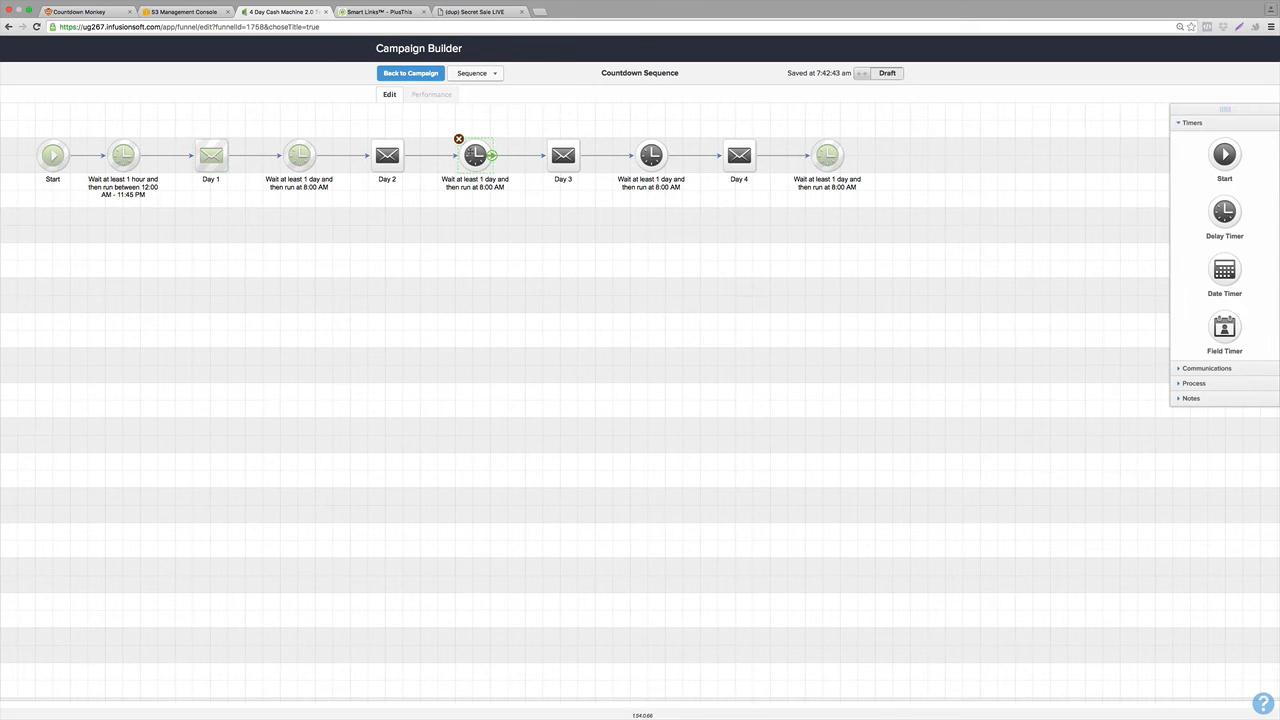
Save the settings of the delay timers after Day 2 and Day 3, and set the Countdown Sequence to Ready.
{"action": "double_click", "coordinate": [472, 153]}
{"action": "left_click", "coordinate": [836, 356]}
{"action": "double_click", "coordinate": [660, 157]}
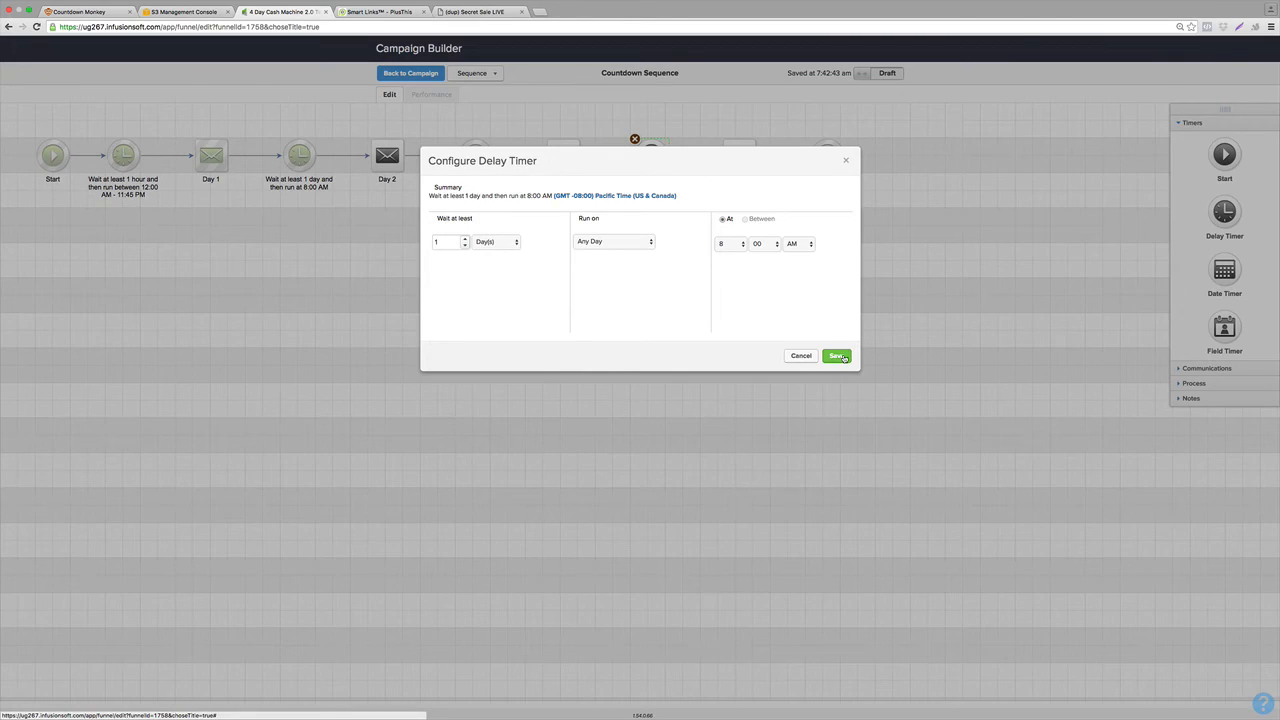
{"action": "left_click", "coordinate": [843, 358]}
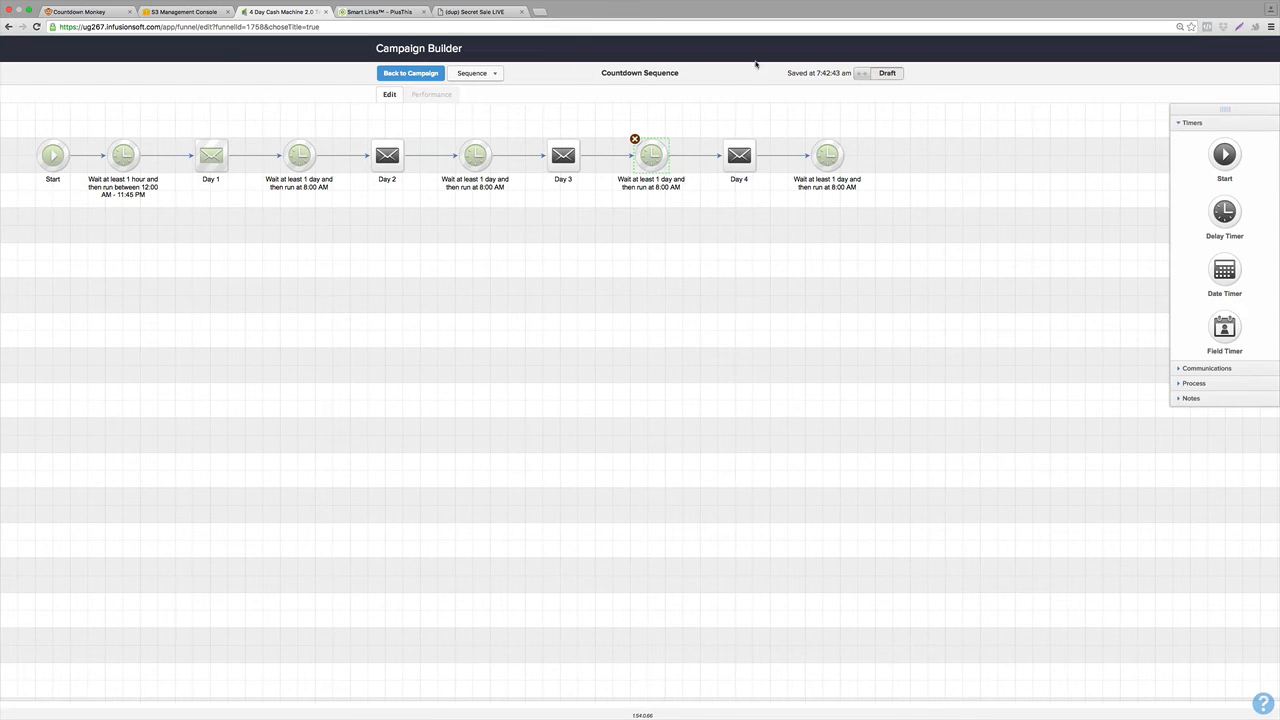
{"action": "left_click", "coordinate": [890, 74]}
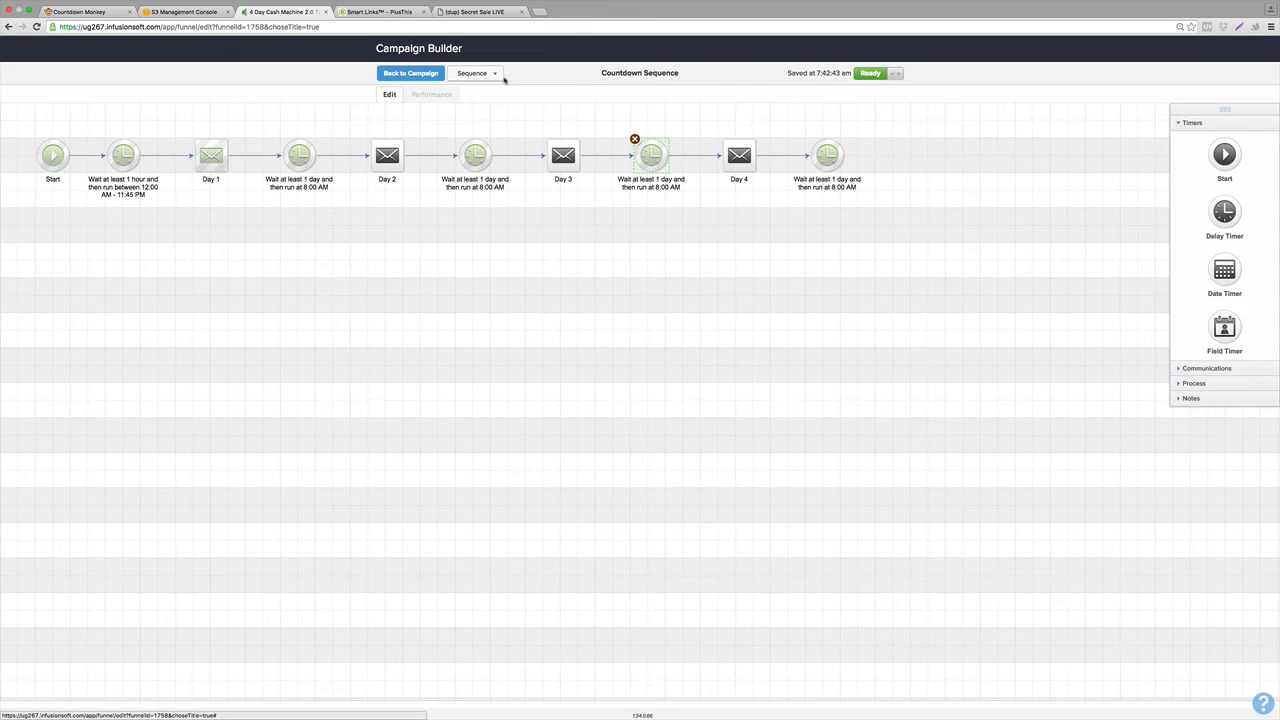
Set the Exit Did Not Click and Exit Did Not Buy sequences to Ready.
{"action": "left_click", "coordinate": [420, 76]}
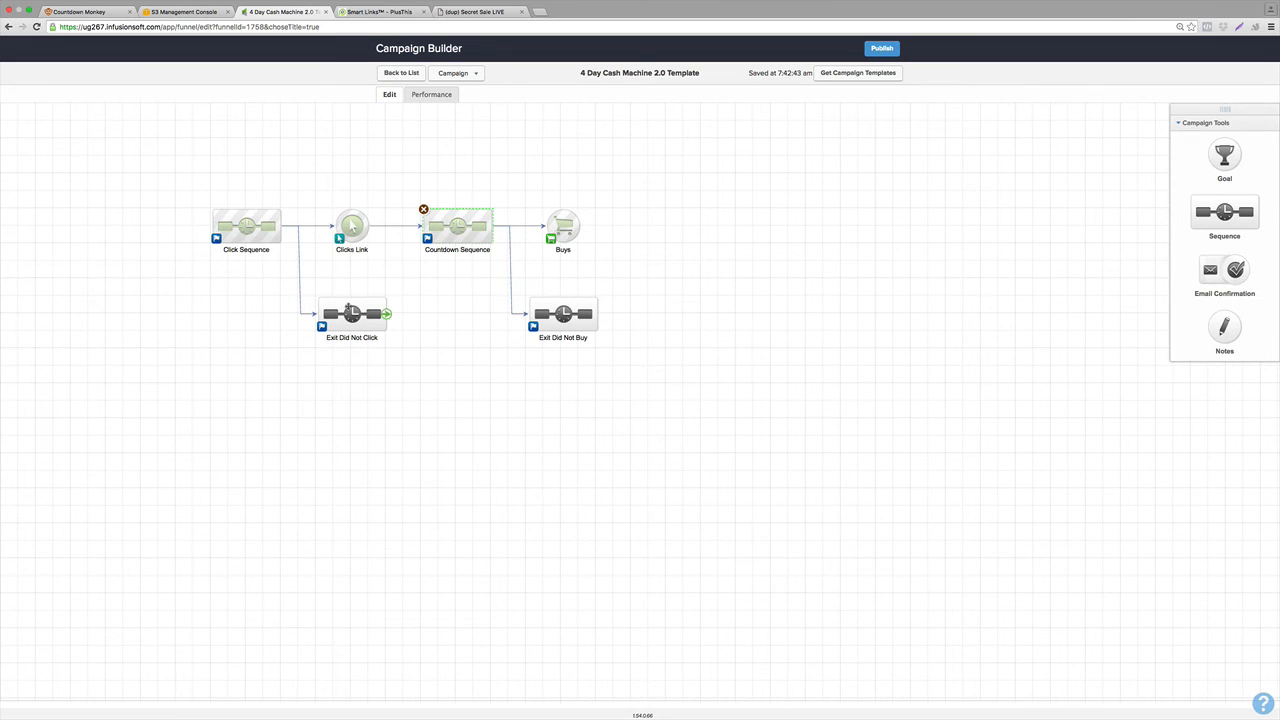
{"action": "double_click", "coordinate": [351, 314]}
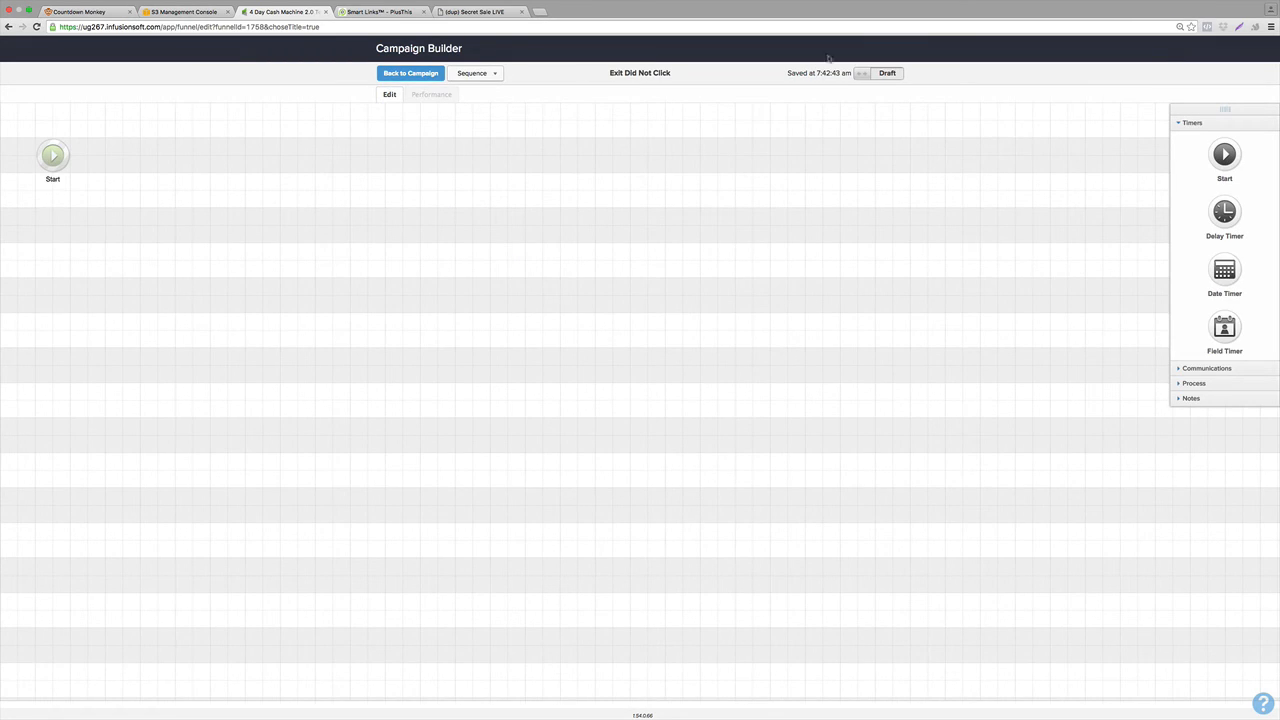
{"action": "left_click", "coordinate": [887, 74]}
{"action": "left_click", "coordinate": [404, 76]}
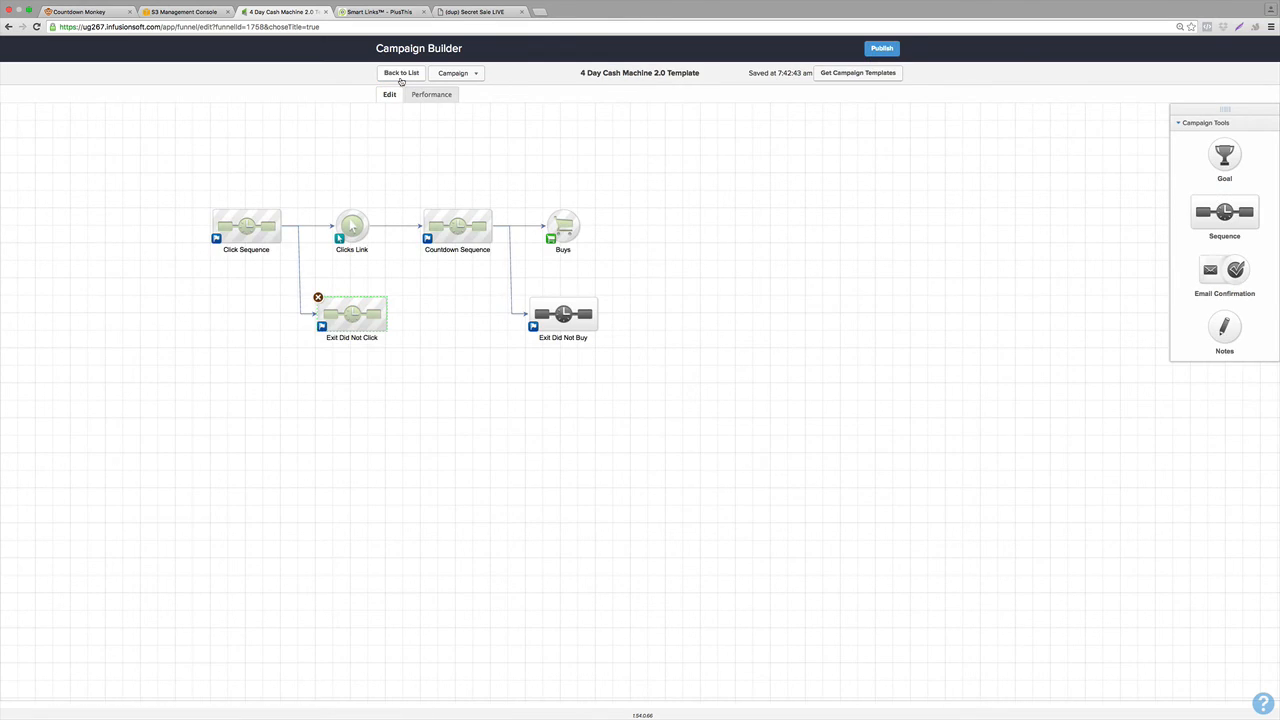
{"action": "double_click", "coordinate": [556, 313]}
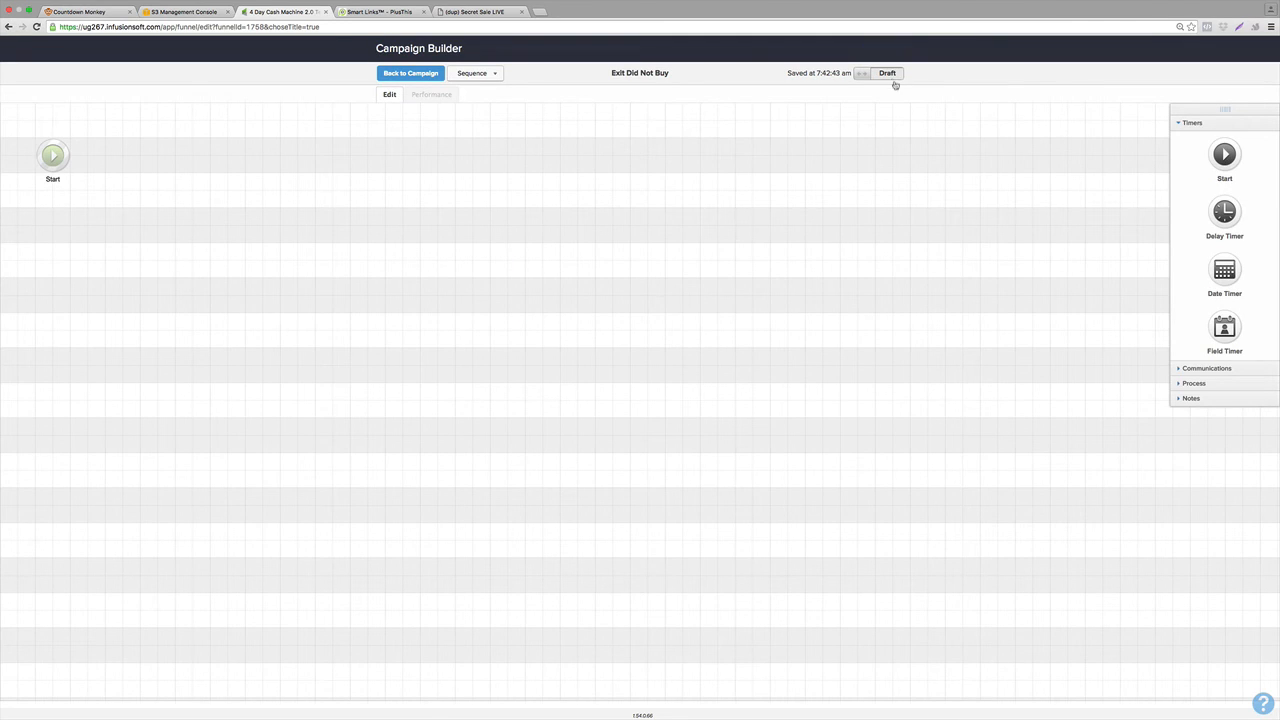
{"action": "left_click", "coordinate": [893, 76]}
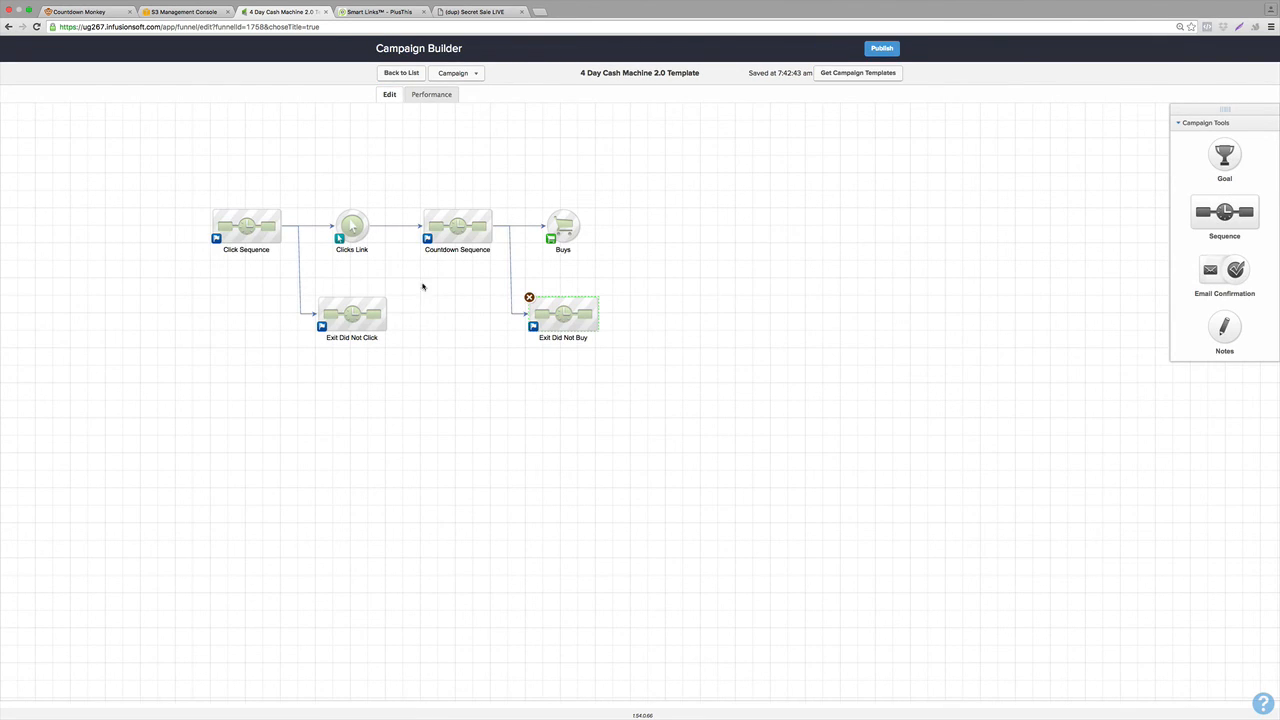